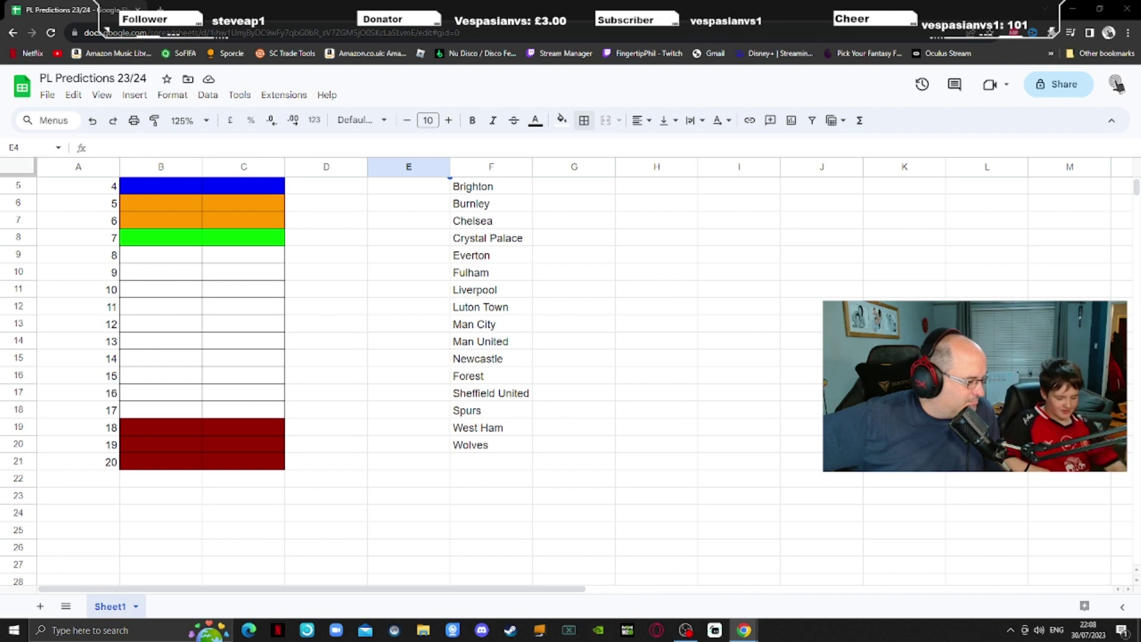
# - Enter Luton Town as the 20th-place prediction in both predictors' columns, cells C21 and B21
pyautogui.scroll(2, 324, 447)
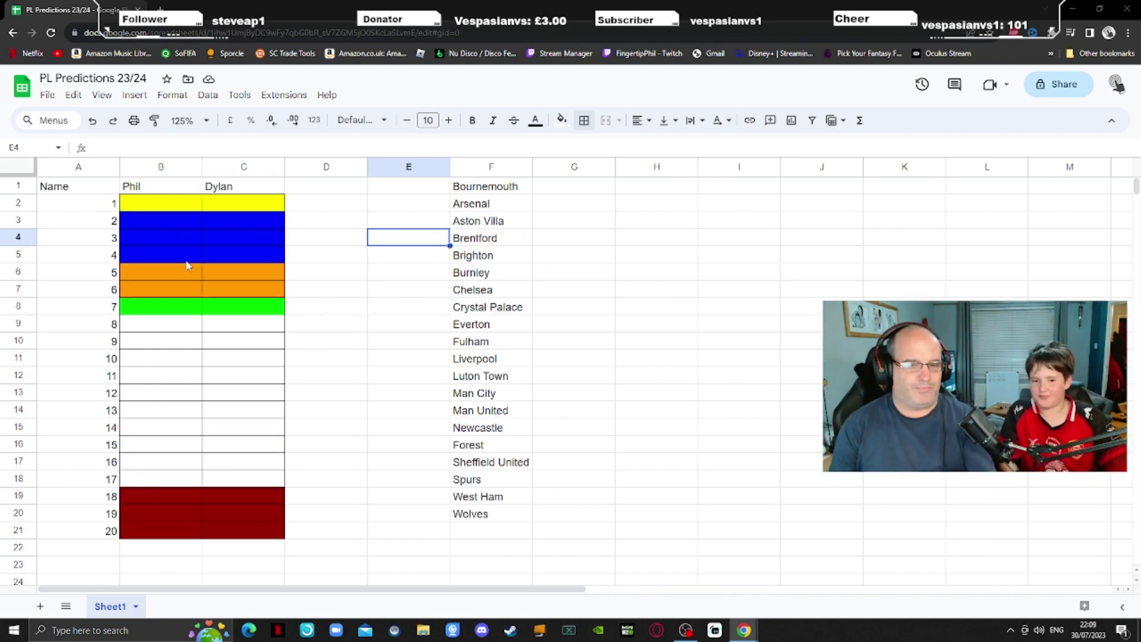
pyautogui.click(215, 528)
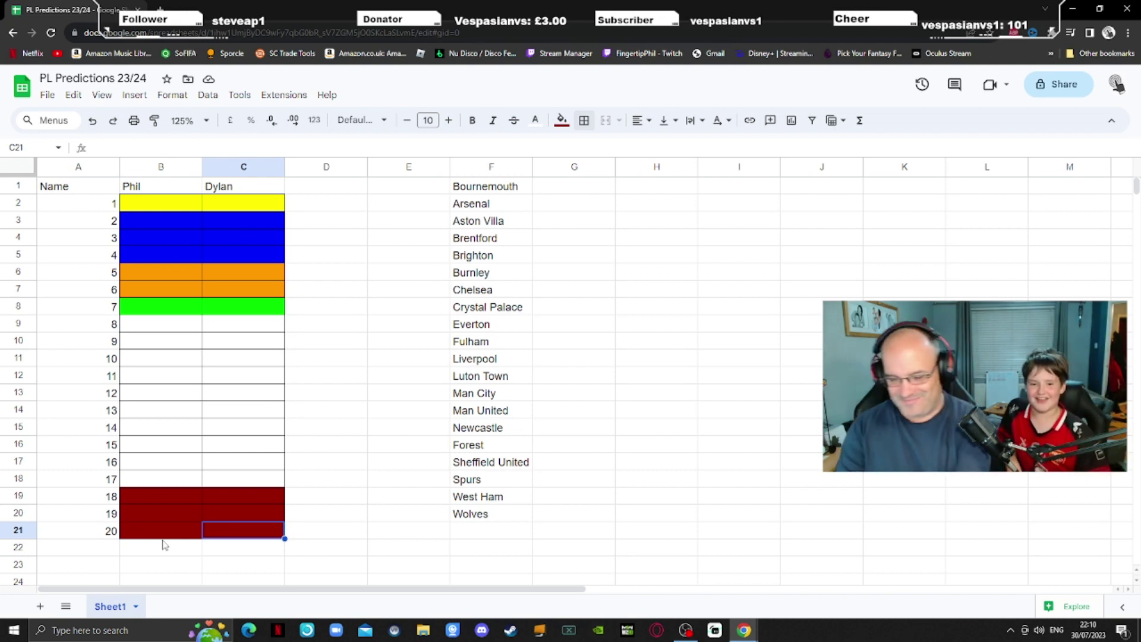
pyautogui.write('Luton Town')
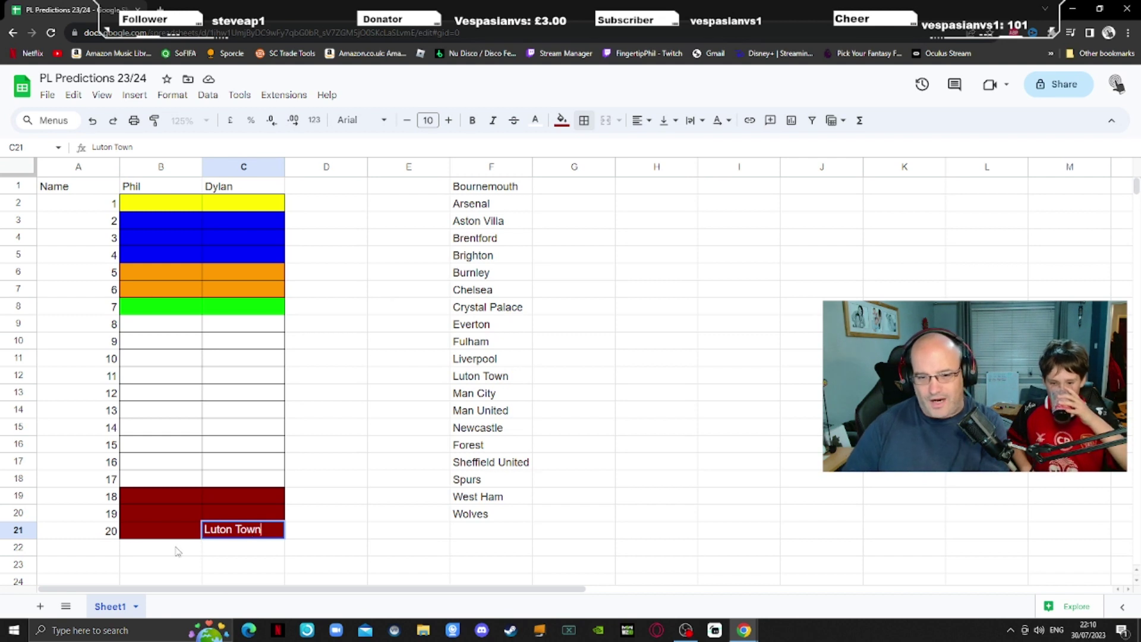
pyautogui.click(167, 532)
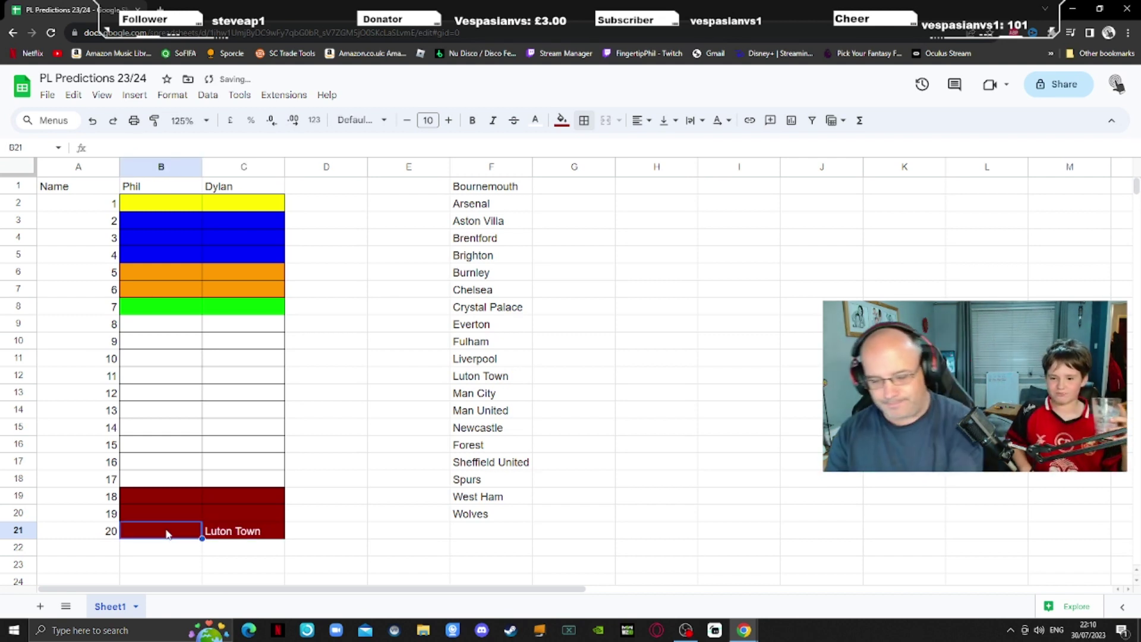
pyautogui.write('Luton Town')
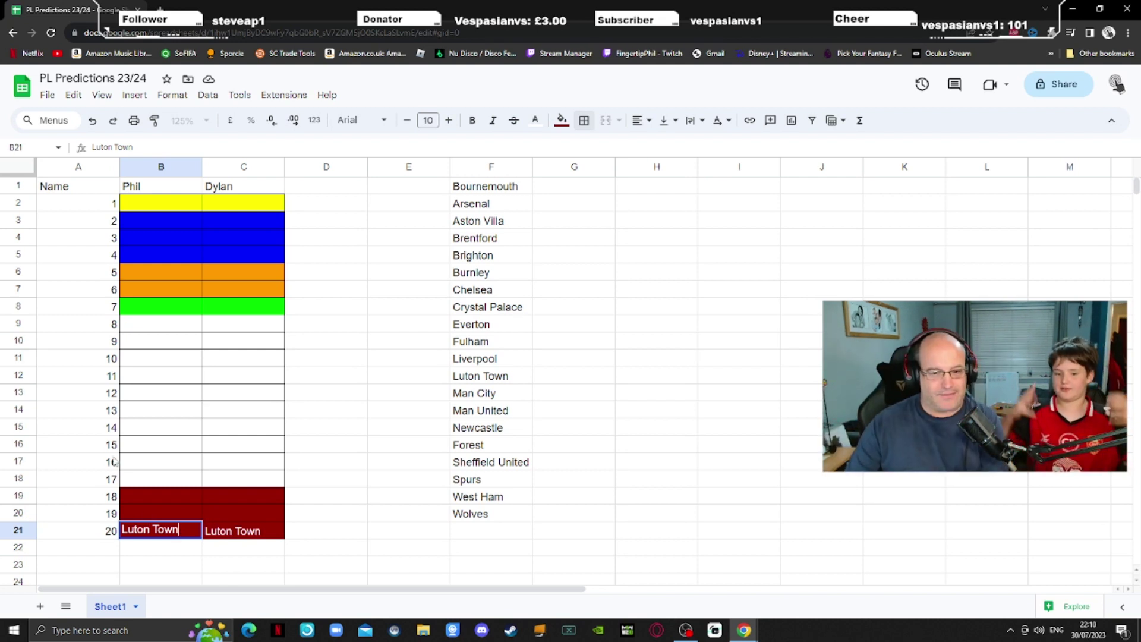
pyautogui.click(167, 552)
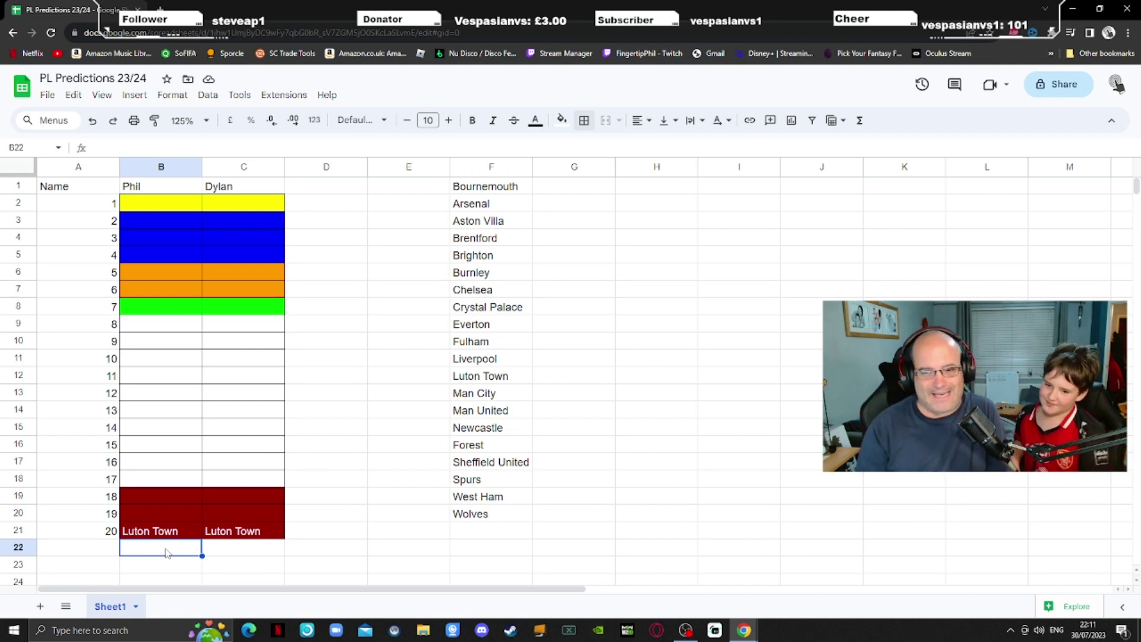
# - Fill in the 19th-place predictions with Bournemouth in C20 and Sheffield United in B20
pyautogui.click(250, 514)
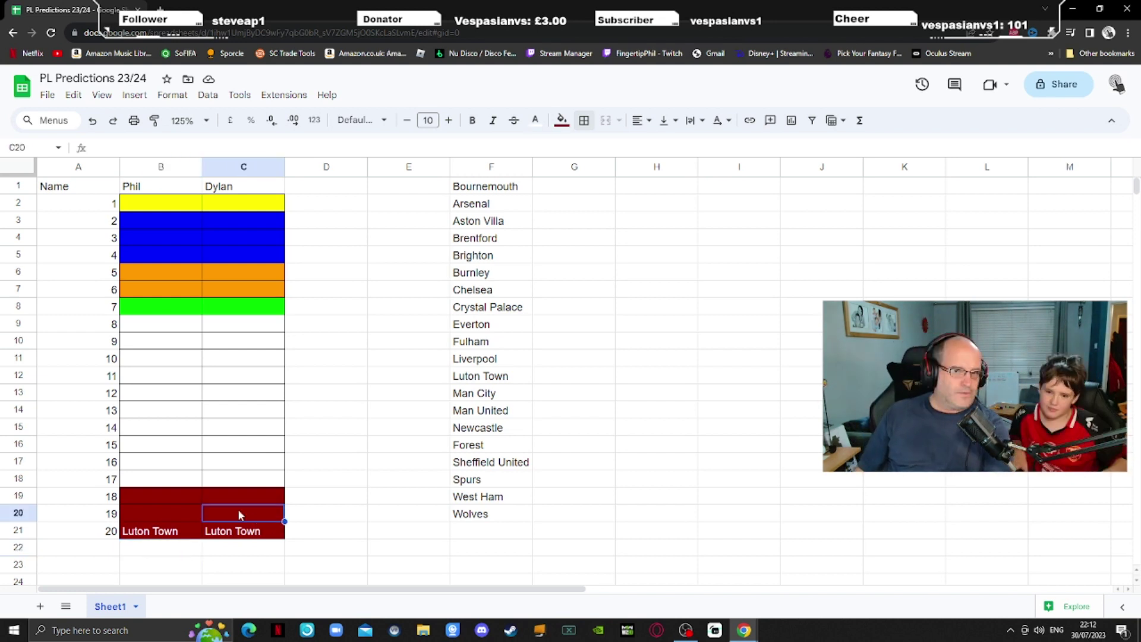
pyautogui.write('Bournemouth')
pyautogui.click(197, 515)
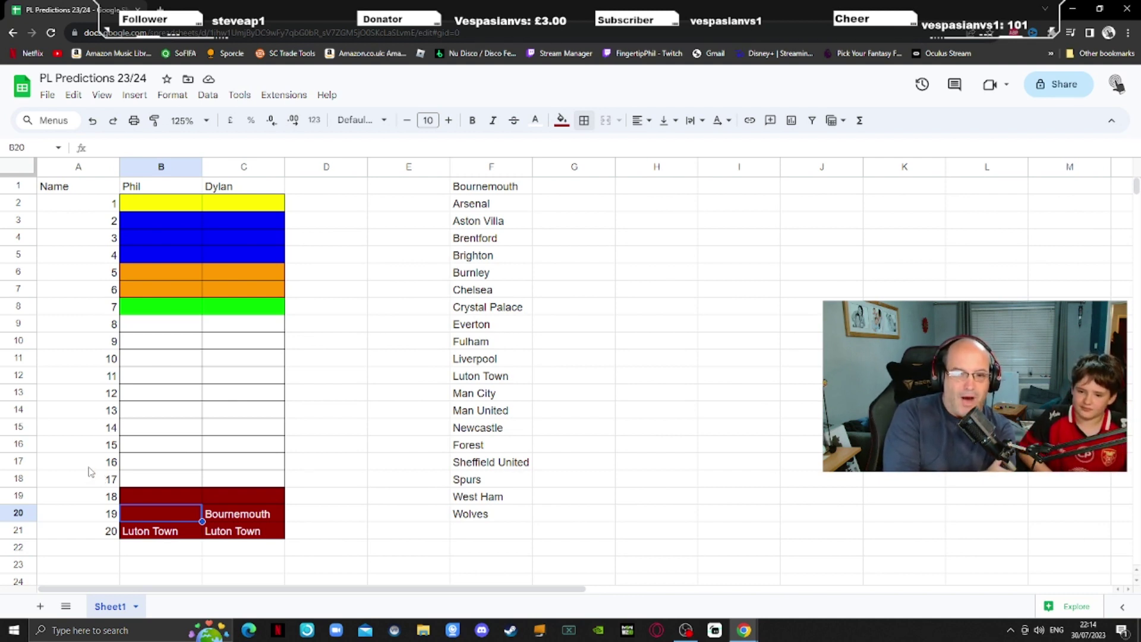
pyautogui.write('Sheffiew')
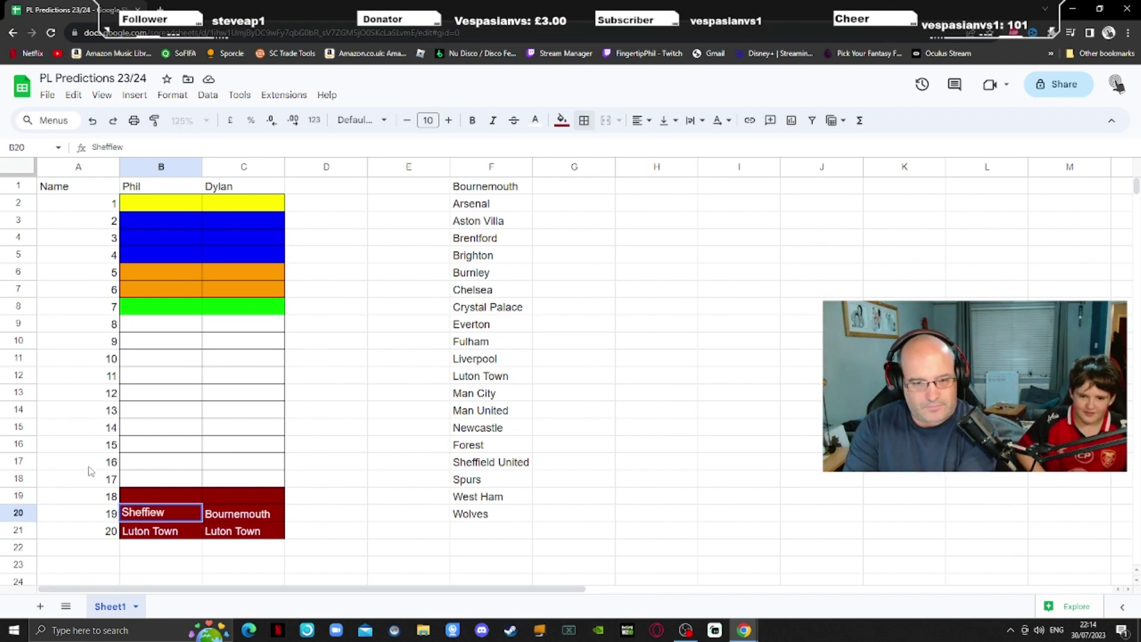
pyautogui.press('BackSpace')
pyautogui.write('ld United')
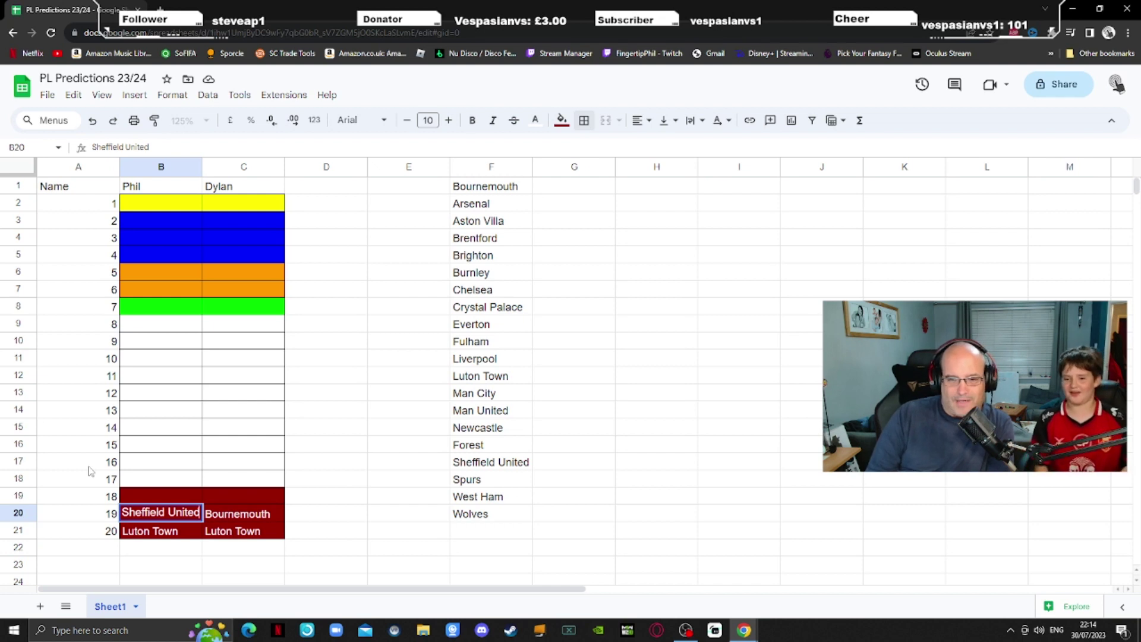
# - Fill in the 18th-place predictions with Bournemouth in B19 and Everton in C19
pyautogui.click(149, 496)
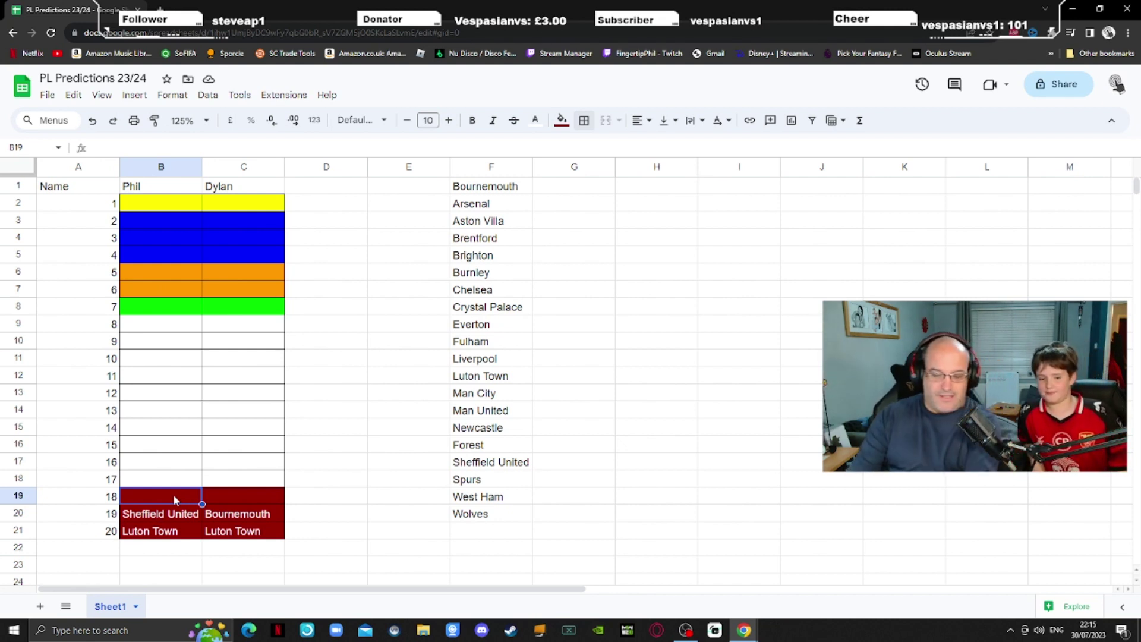
pyautogui.write('Bournemot')
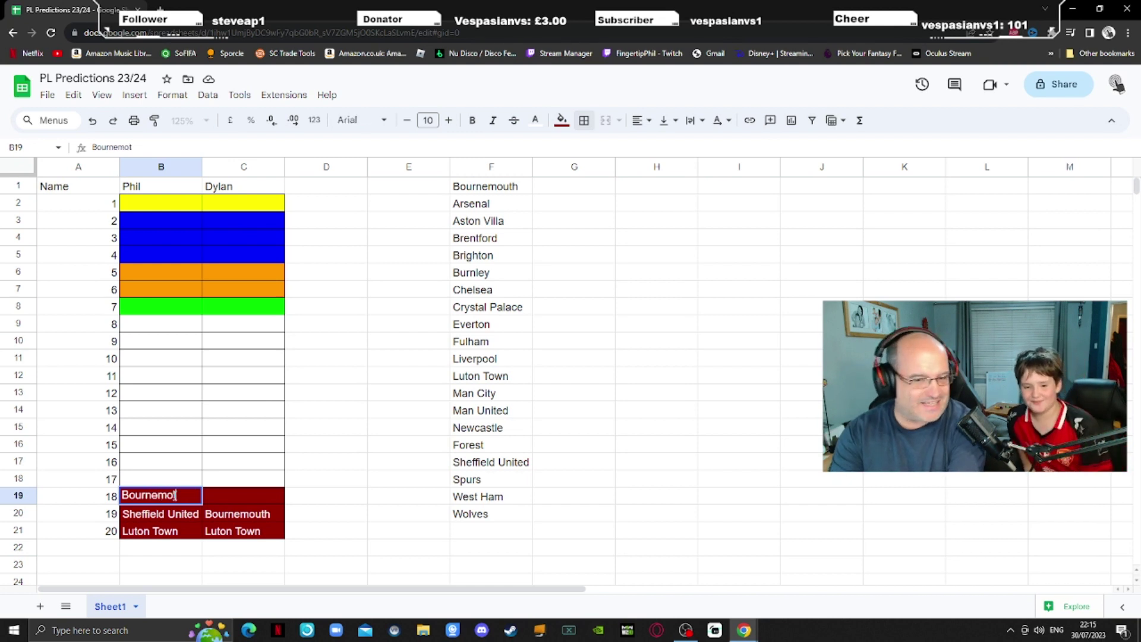
pyautogui.press('BackSpace')
pyautogui.write('uth')
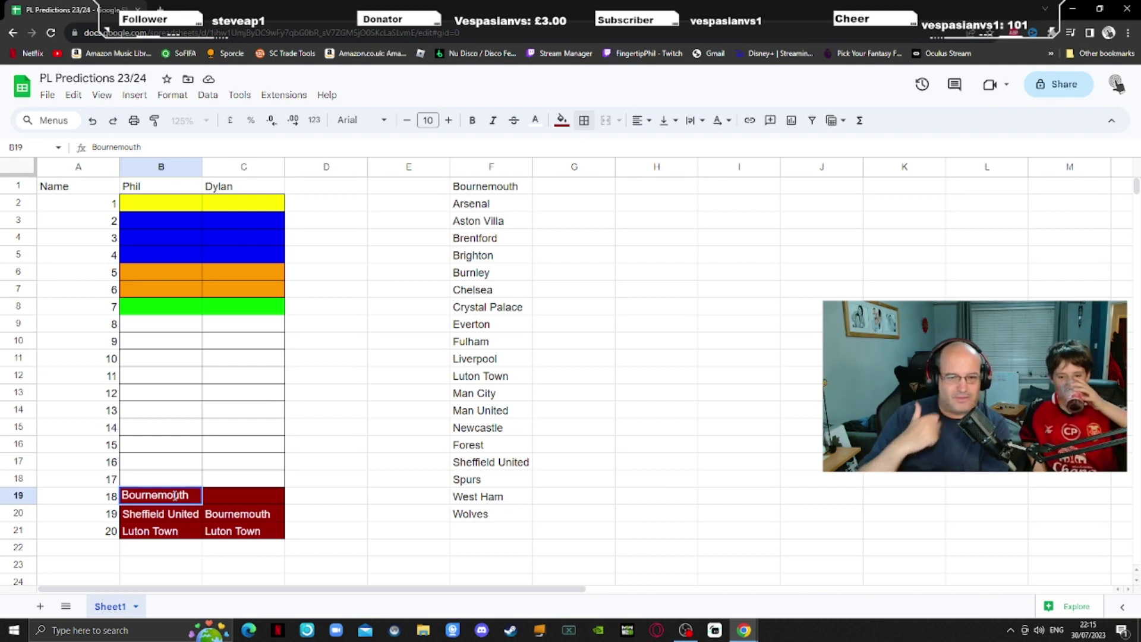
pyautogui.click(234, 499)
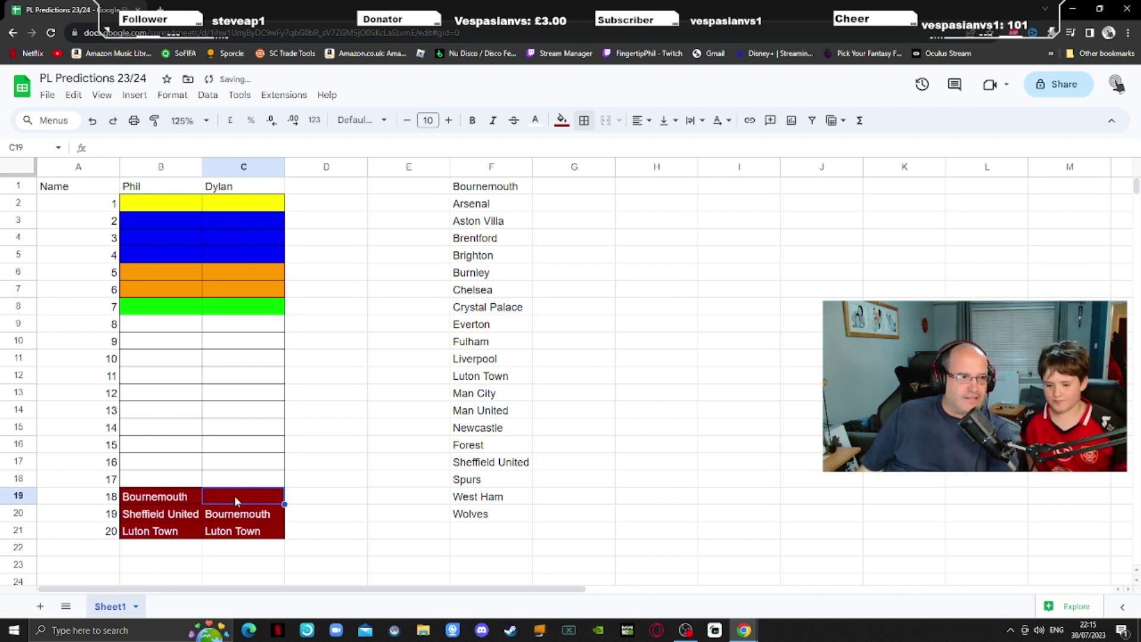
pyautogui.write('EVerton')
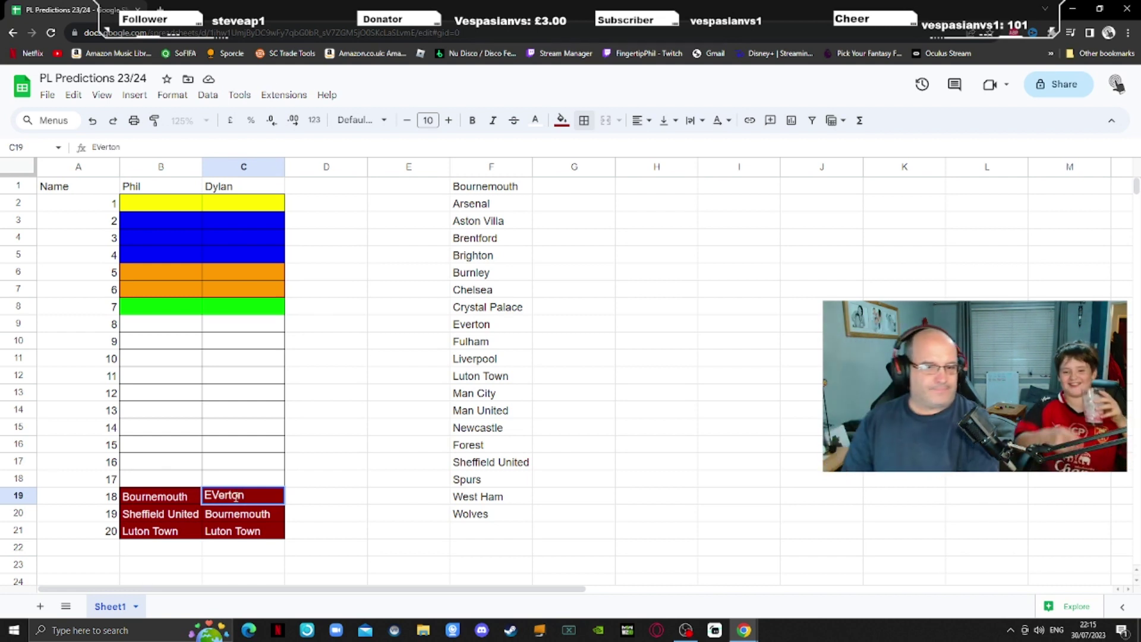
pyautogui.press('BackSpace')
pyautogui.press('BackSpace')
pyautogui.press('BackSpace')
pyautogui.press('BackSpace')
pyautogui.press('BackSpace')
pyautogui.press('BackSpace')
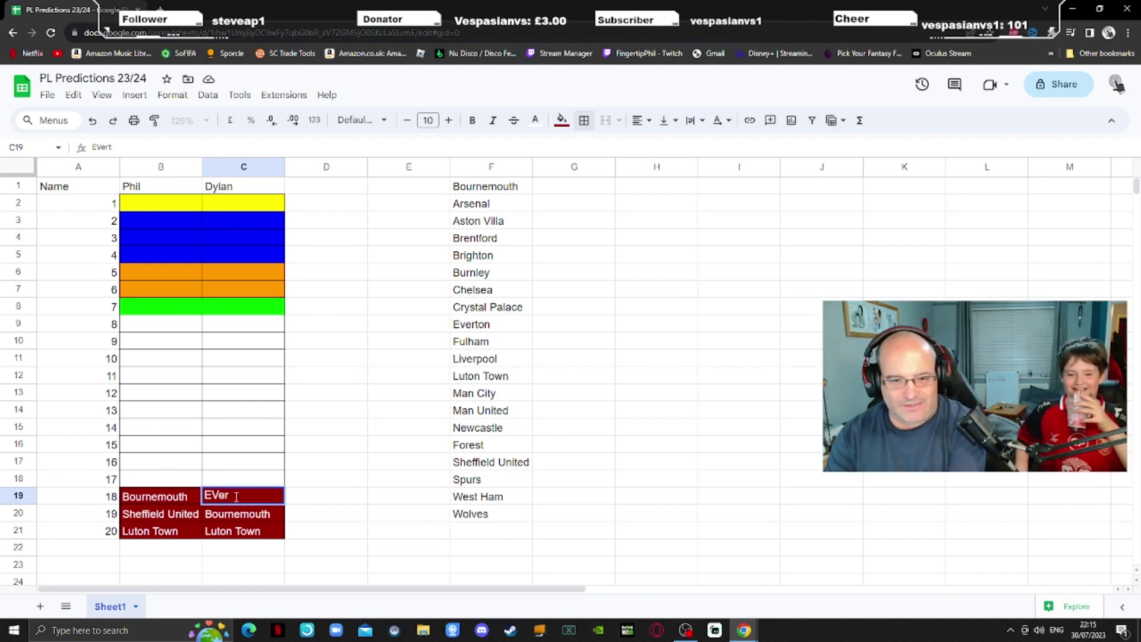
pyautogui.write('verton')
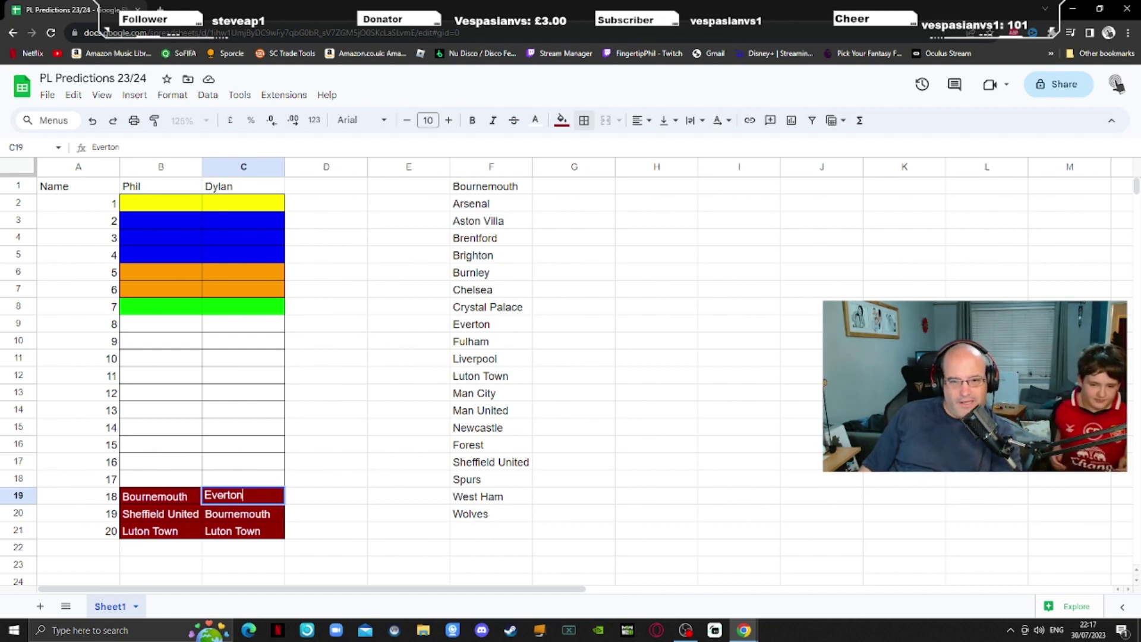
# - Fill in the 17th-place predictions with Everton in B18 and Sheffield United in C18
pyautogui.click(154, 477)
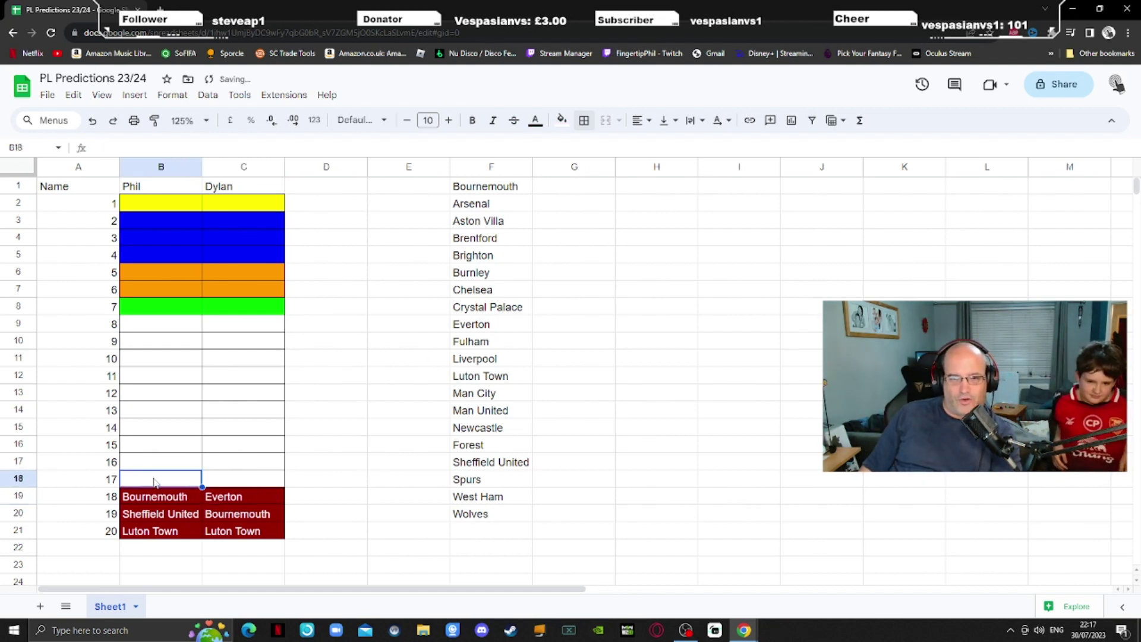
pyautogui.write('Everton')
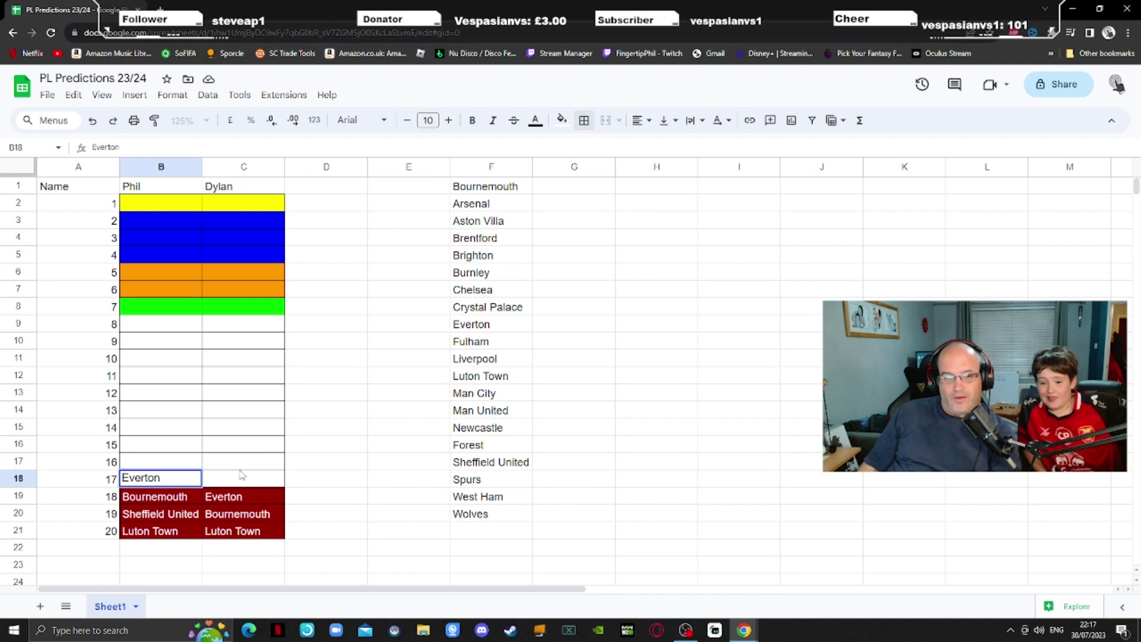
pyautogui.click(229, 484)
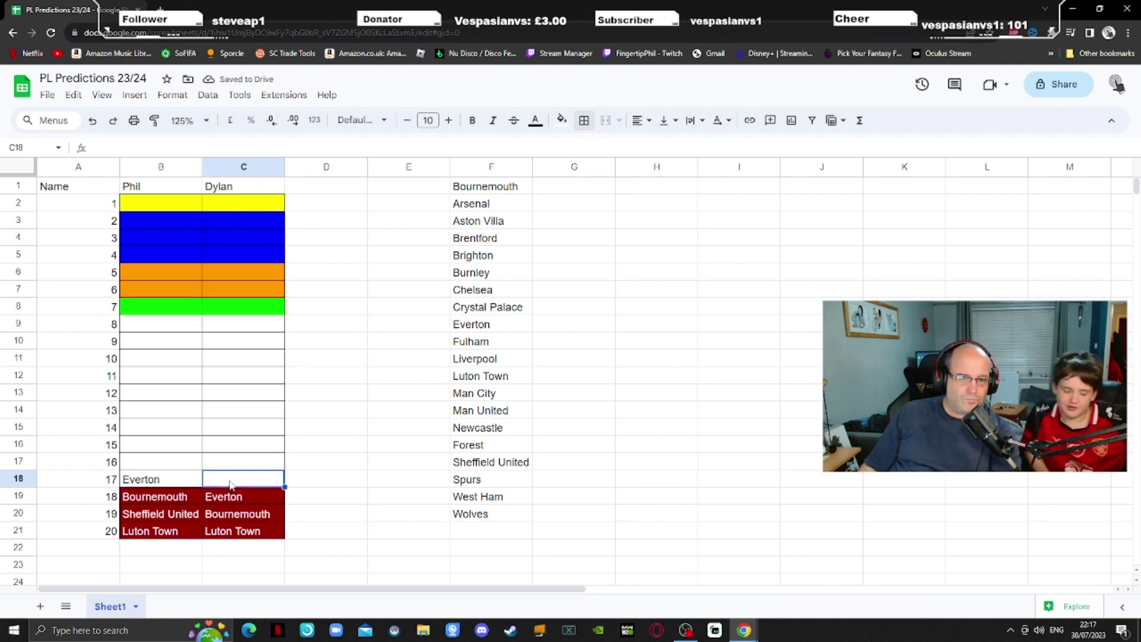
pyautogui.write('Sheffield Unit')
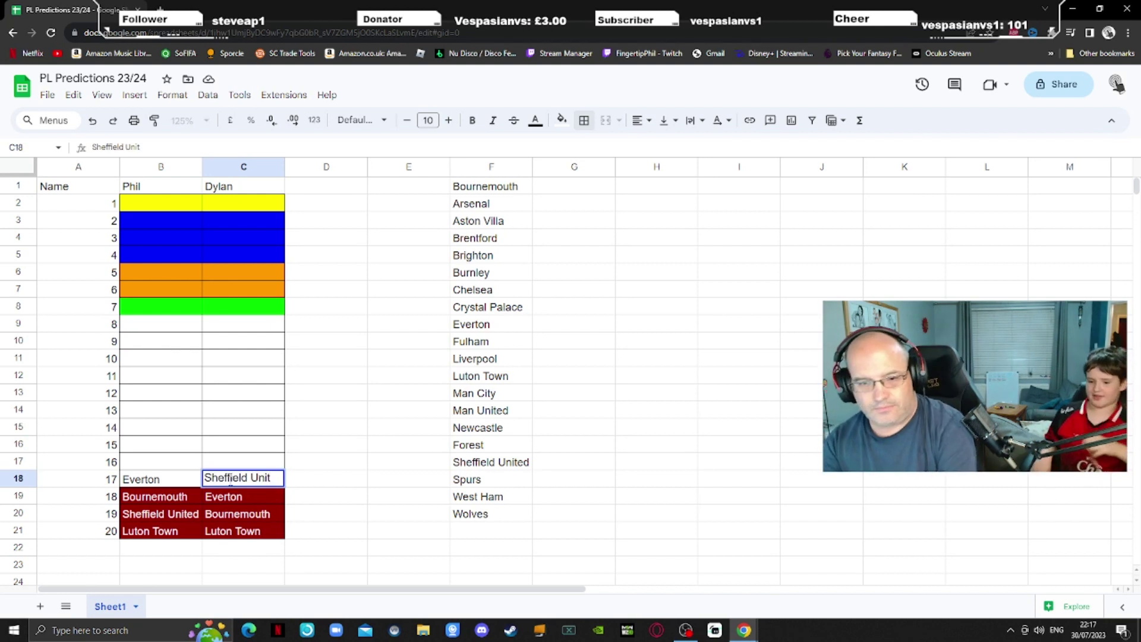
pyautogui.write('ed')
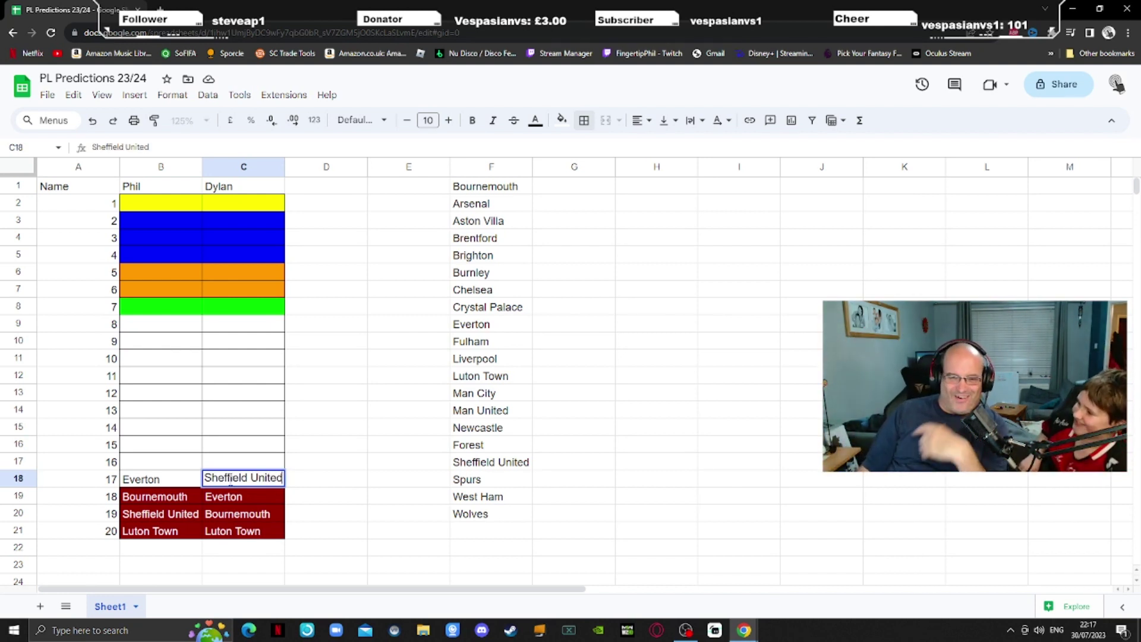
# - Fill in the 16th-place predictions with Forest in C17 and Fulham in B17
pyautogui.click(193, 461)
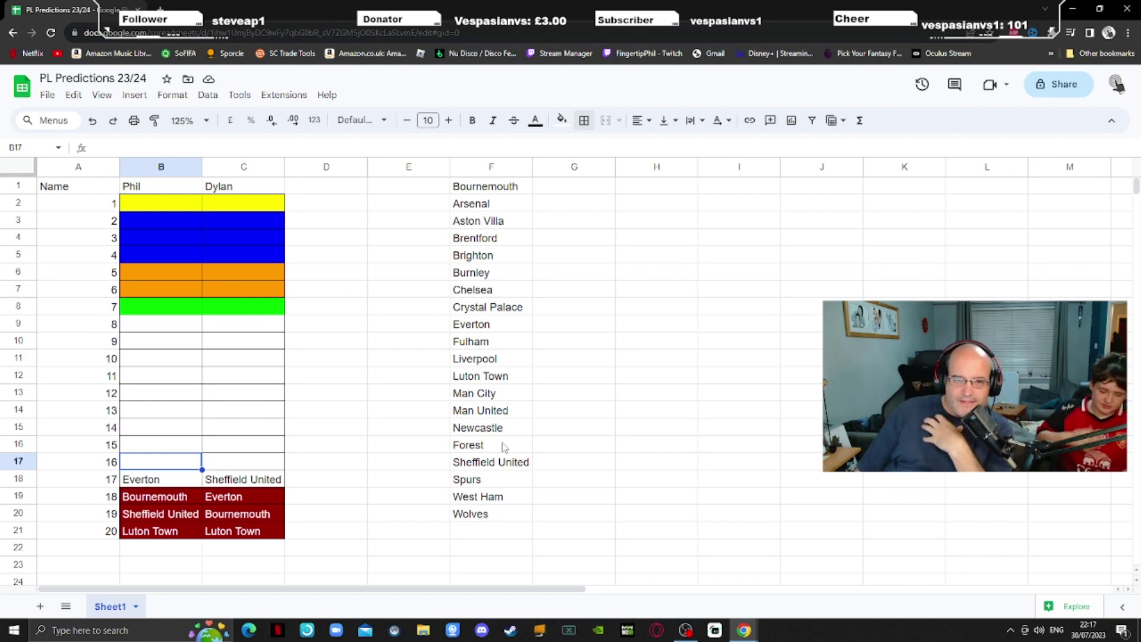
pyautogui.click(280, 465)
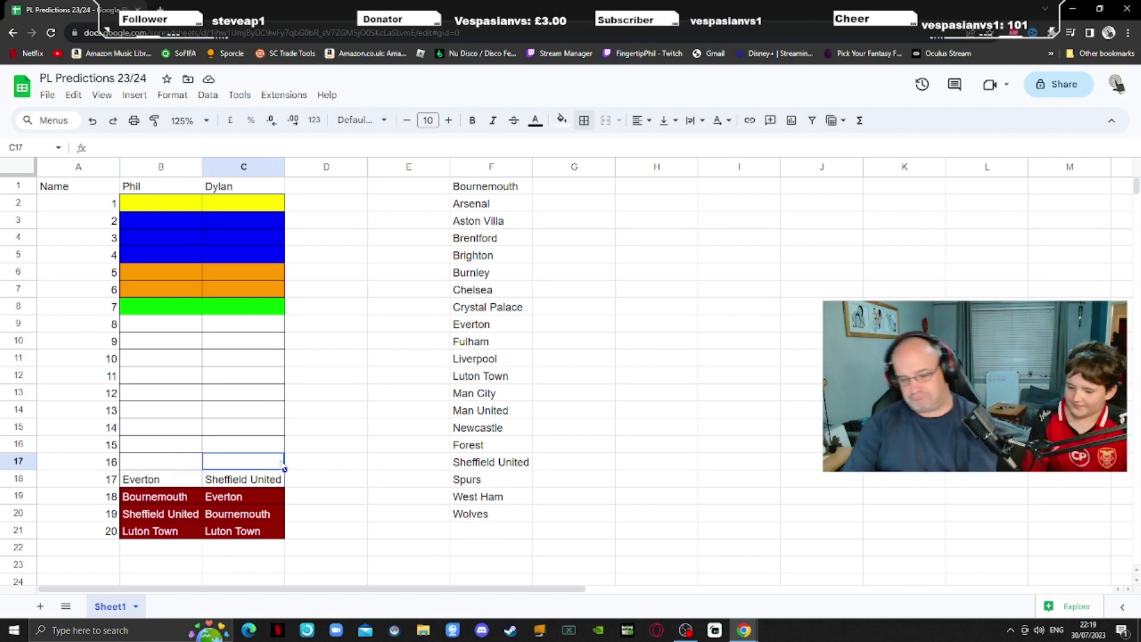
pyautogui.write('Forest')
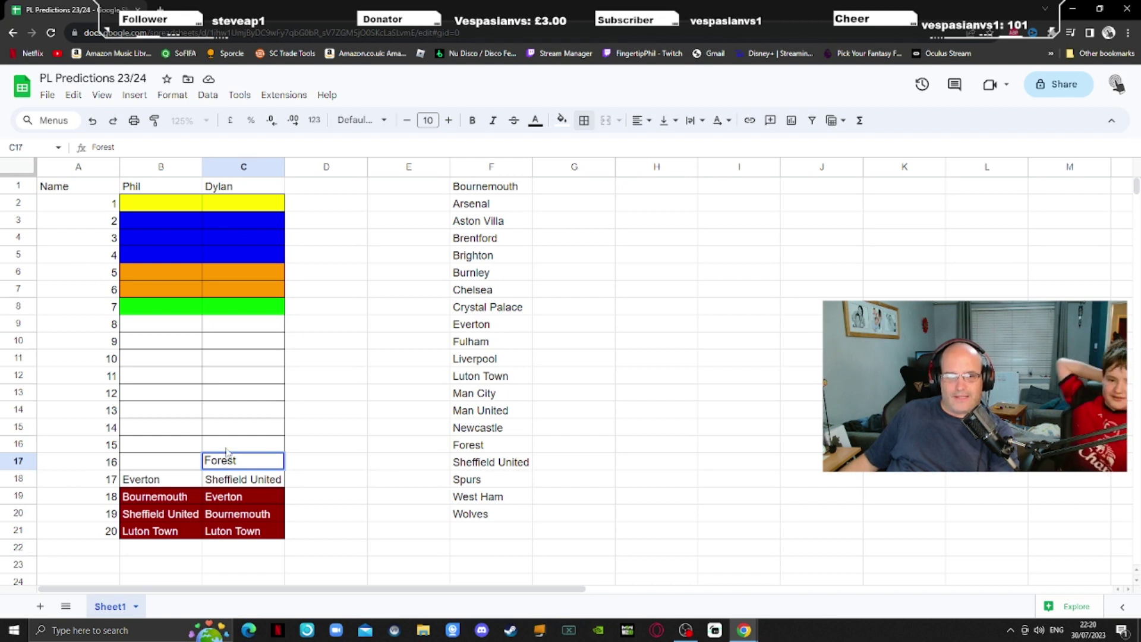
pyautogui.click(176, 463)
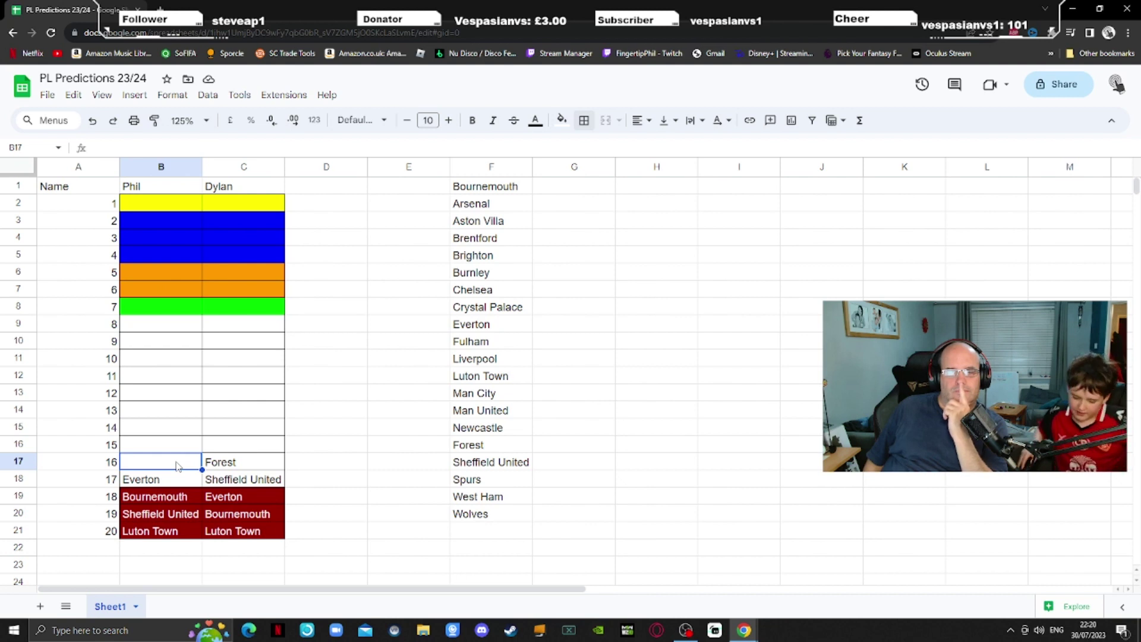
pyautogui.write('Fulham')
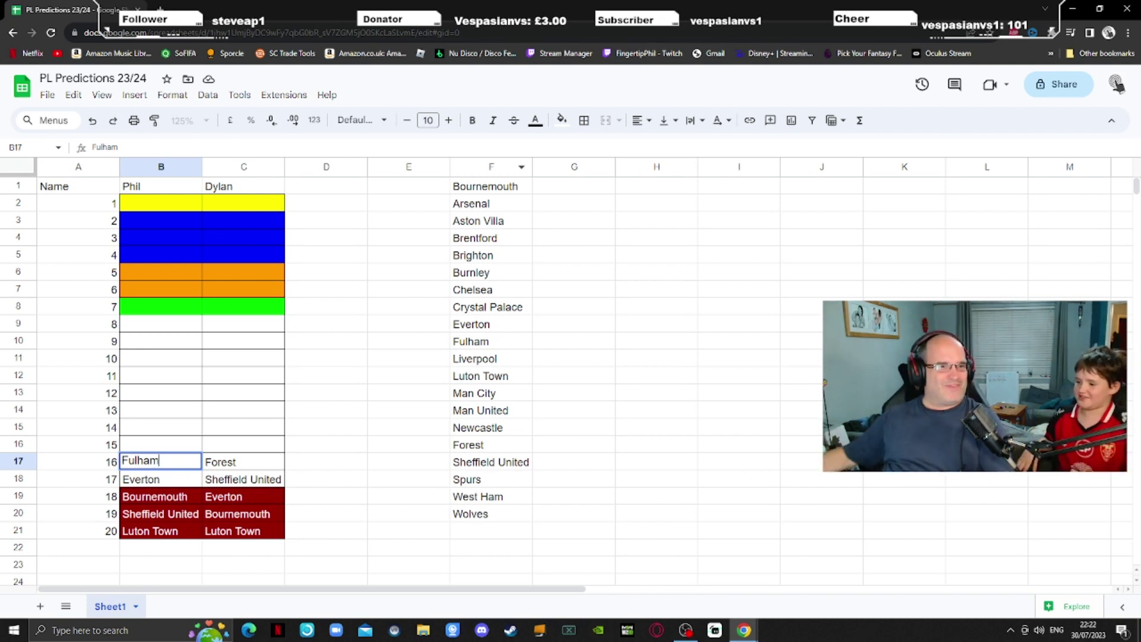
pyautogui.press('Tab')
# - Fill in the 15th-place predictions with Burnley in C16 and Forest in B16
pyautogui.press('Up')
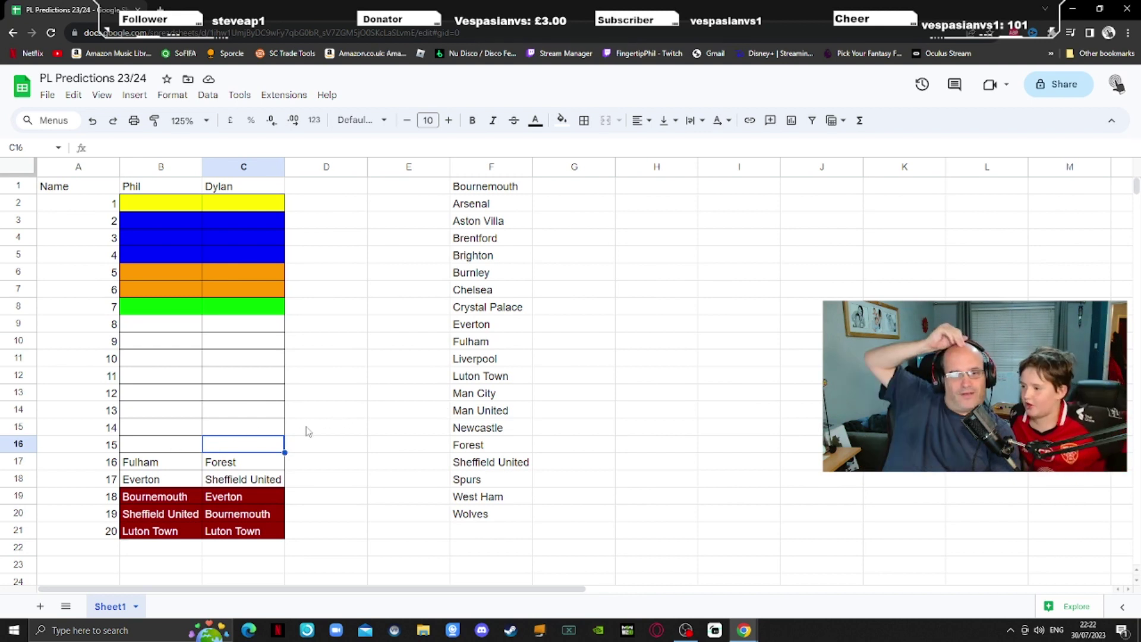
pyautogui.write('B')
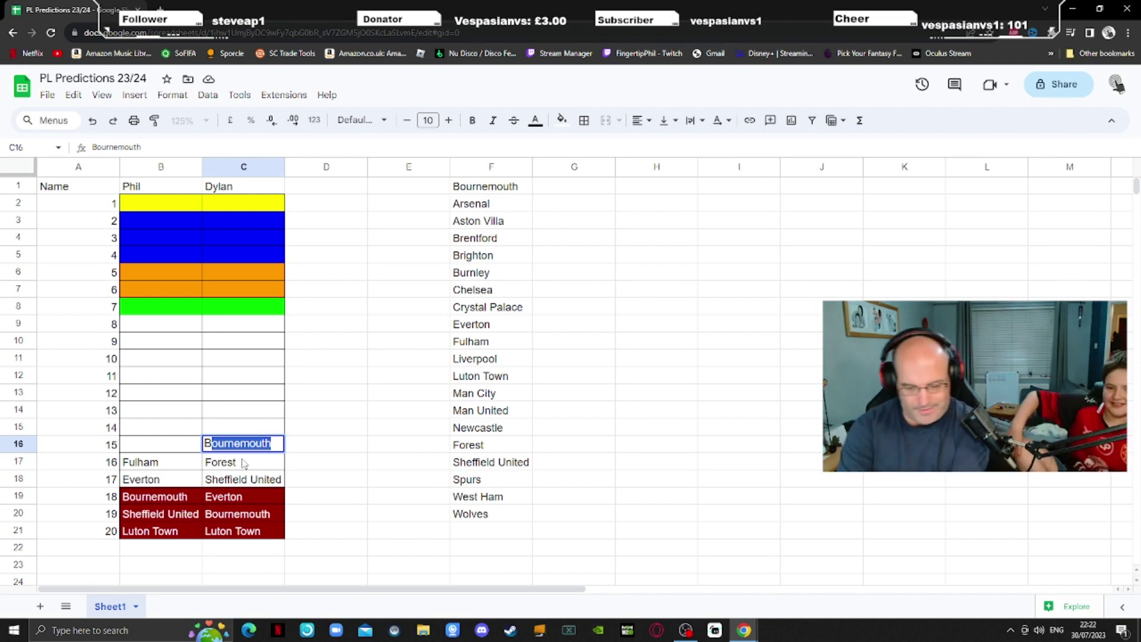
pyautogui.write('urnley')
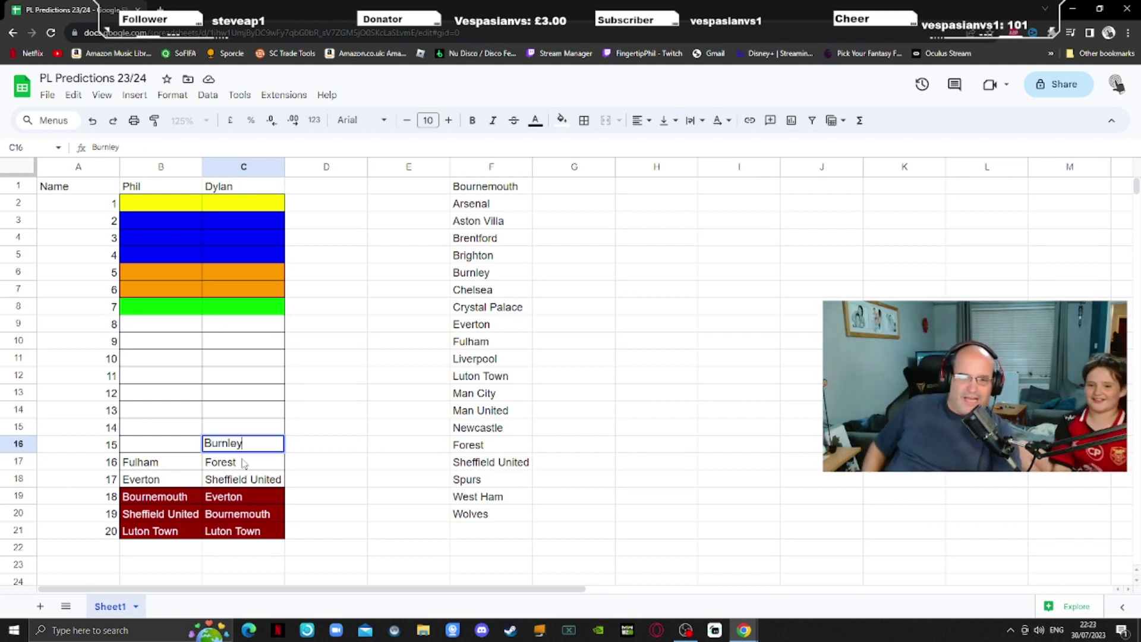
pyautogui.click(192, 451)
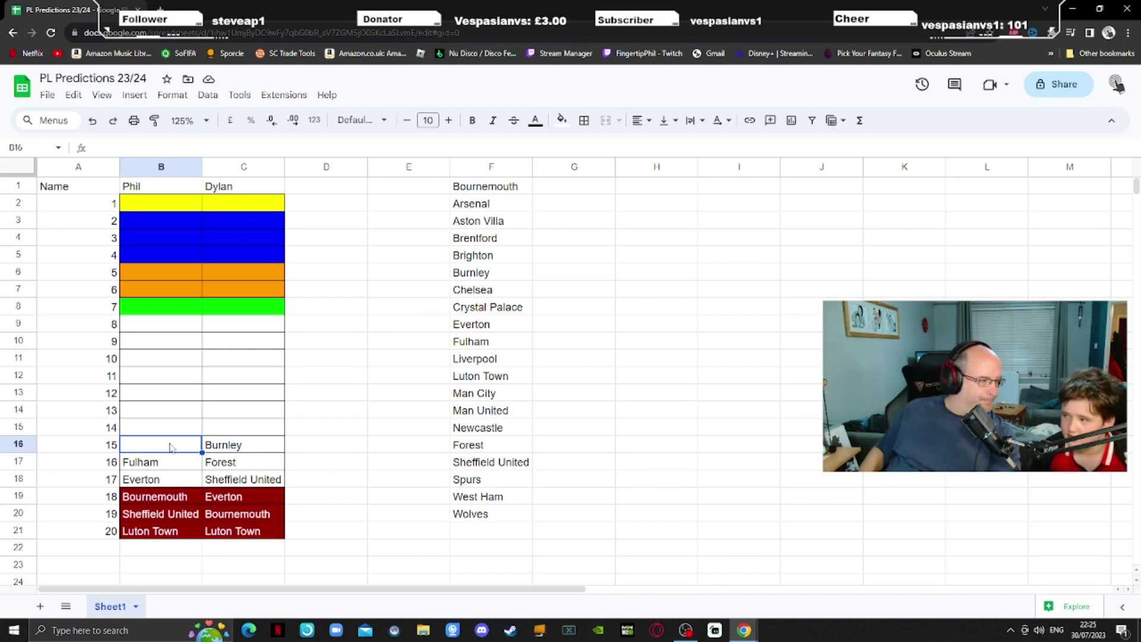
pyautogui.write('F')
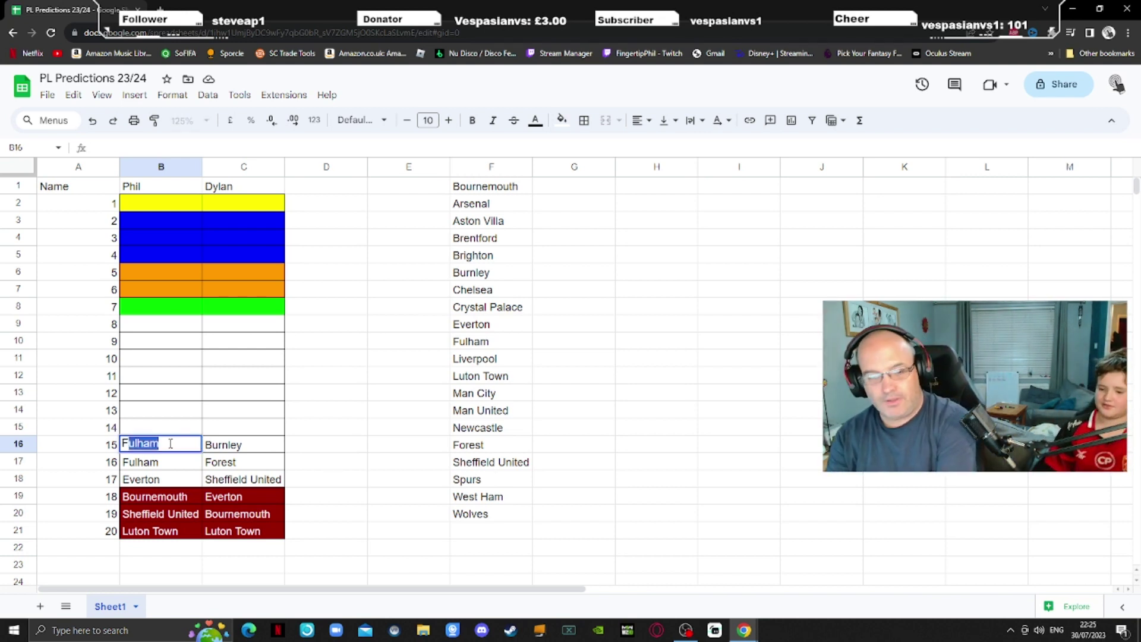
pyautogui.write('orew')
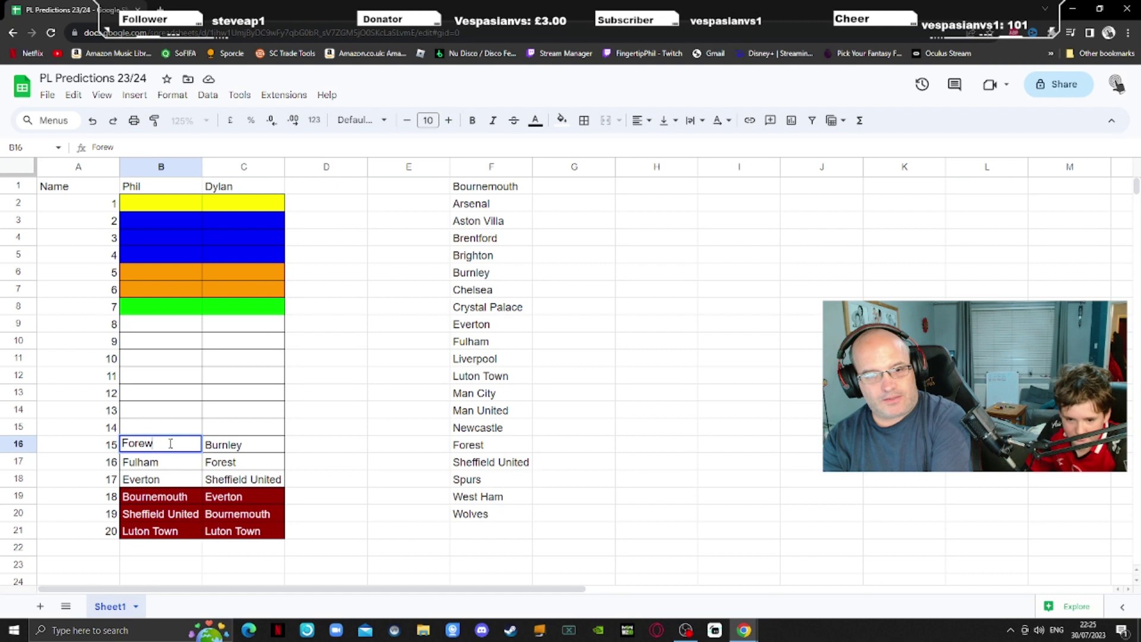
pyautogui.press('BackSpace')
pyautogui.write('st')
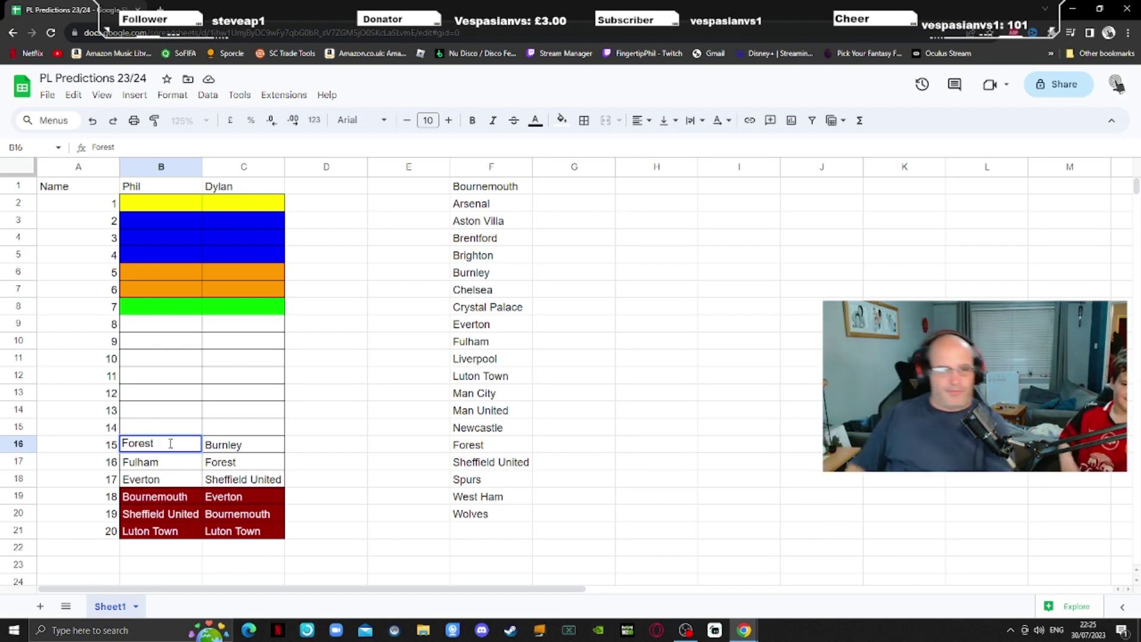
pyautogui.click(185, 429)
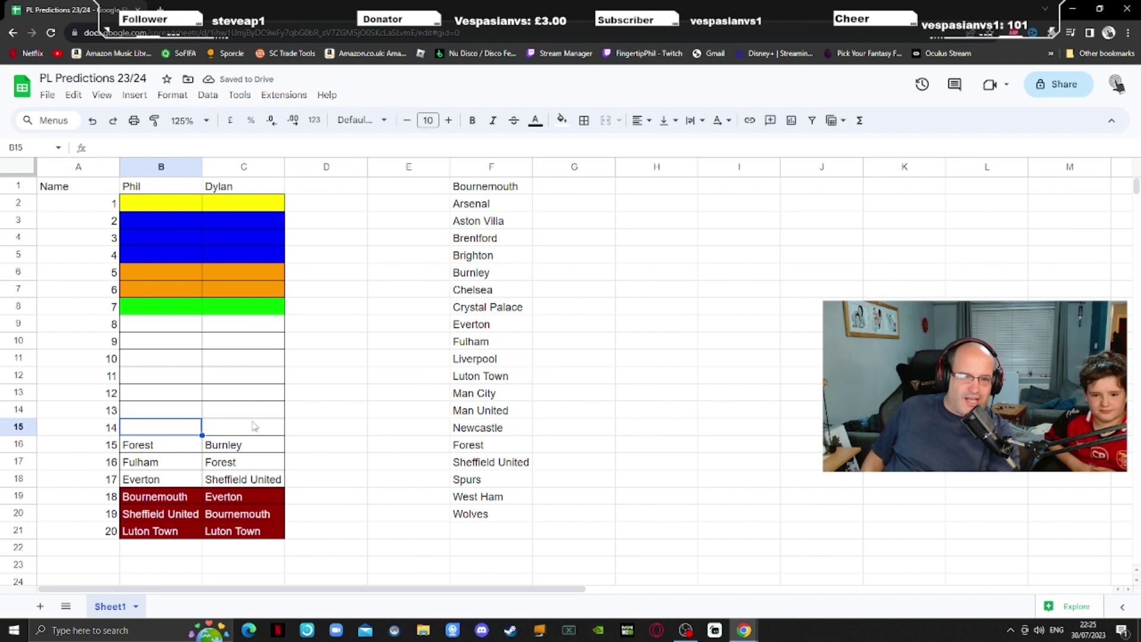
# - Add the headings Points in D1 and Position in E1, and a C23 note awarding 1 point per incorrect place, with the least points being best
pyautogui.click(252, 430)
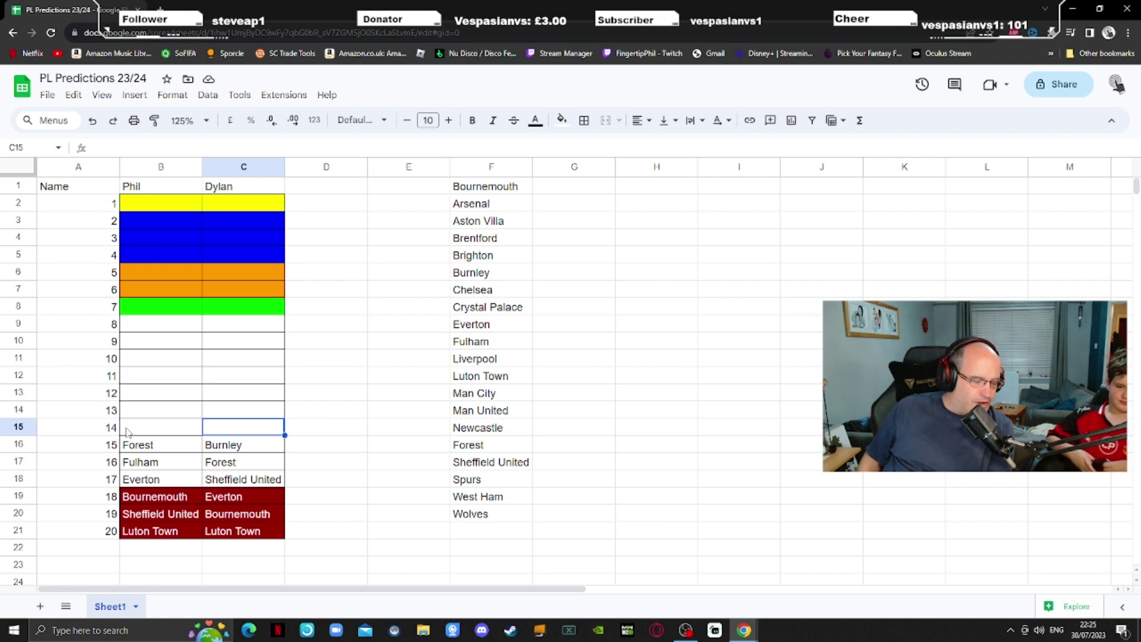
pyautogui.hotkey('ctrl', 'Up')
pyautogui.press('Right')
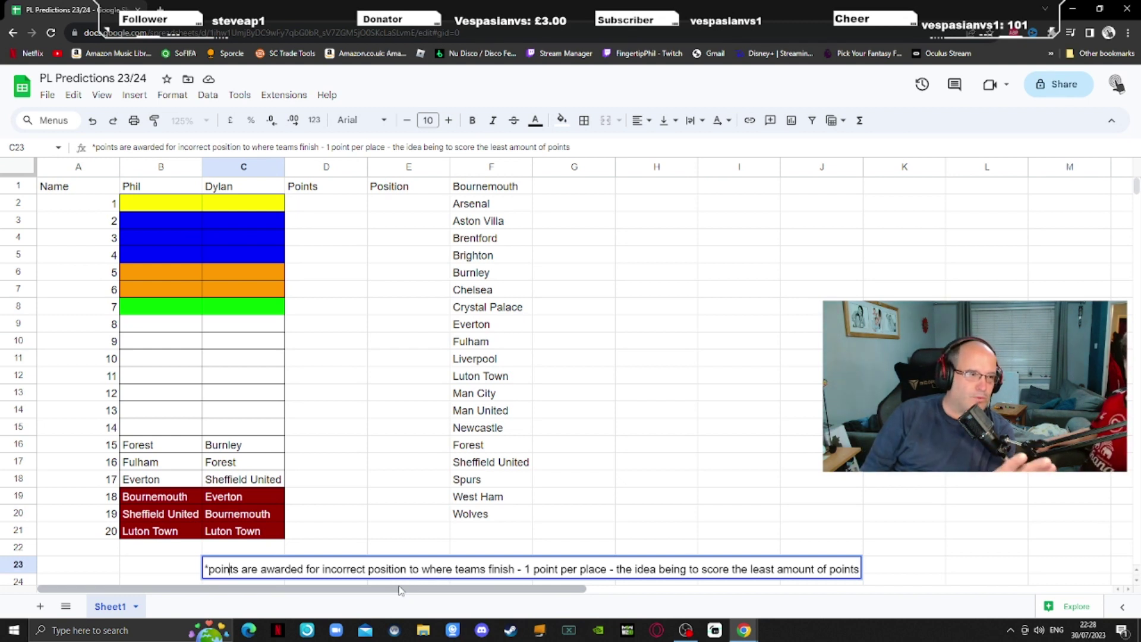
pyautogui.click(186, 531)
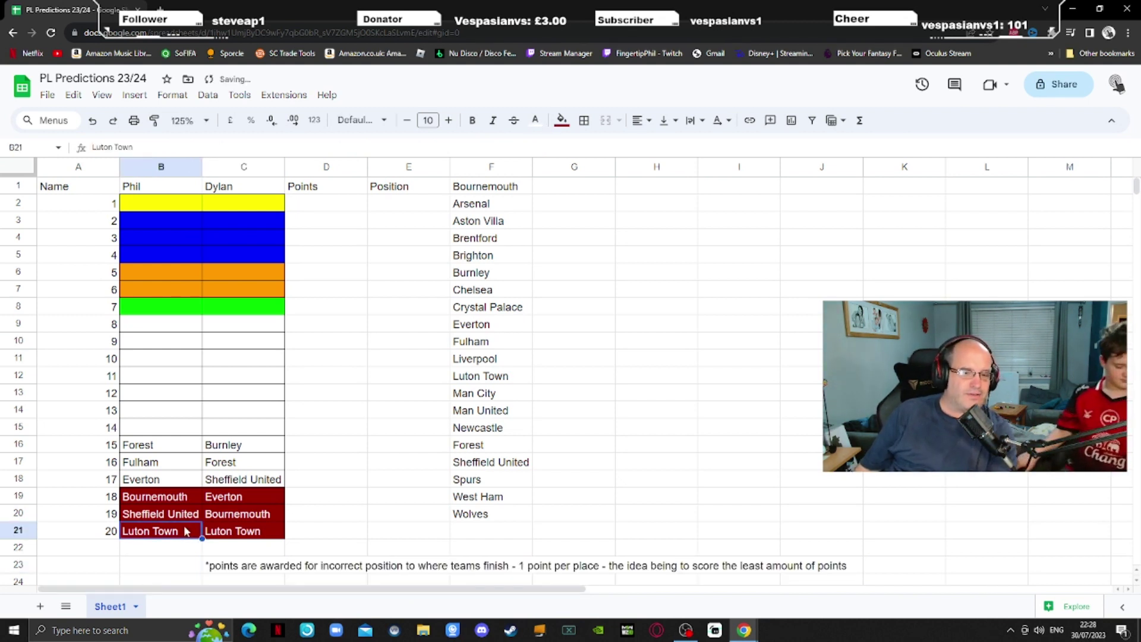
pyautogui.click(235, 530)
pyautogui.click(169, 535)
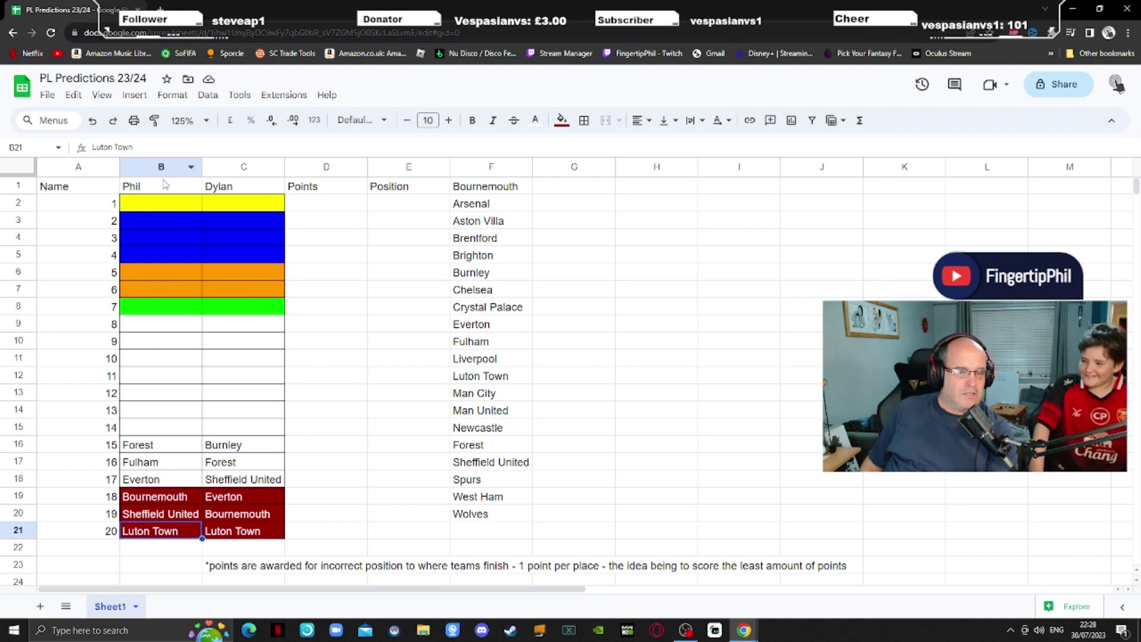
pyautogui.press('Right')
pyautogui.press('Right')
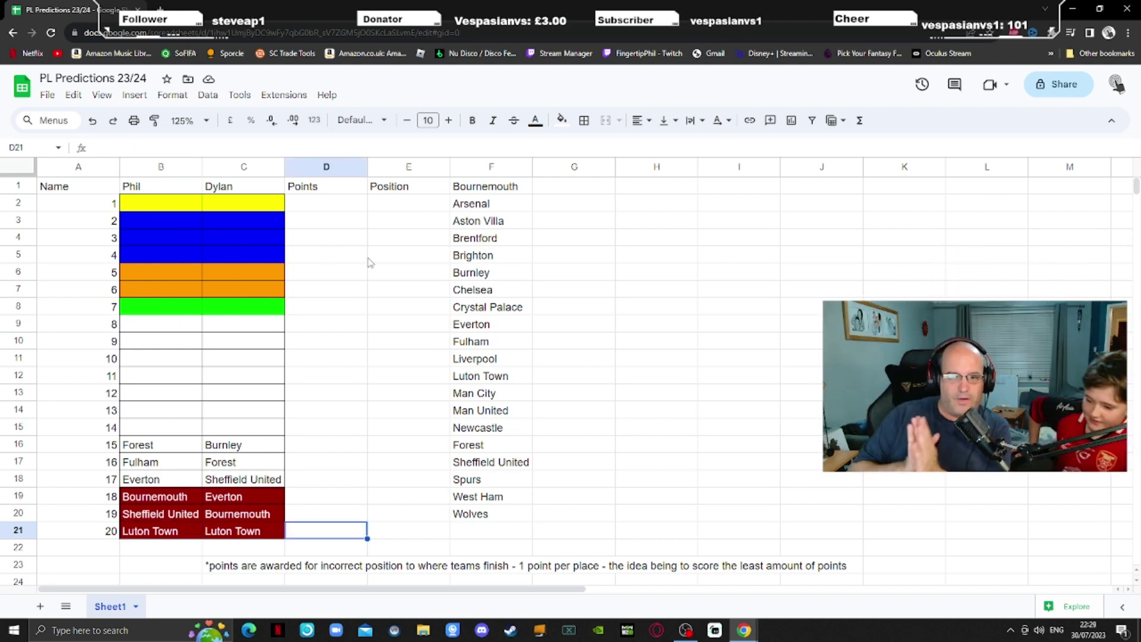
# - Fill in both 14th-place predictions with Wolves in C15 and B15
pyautogui.click(244, 426)
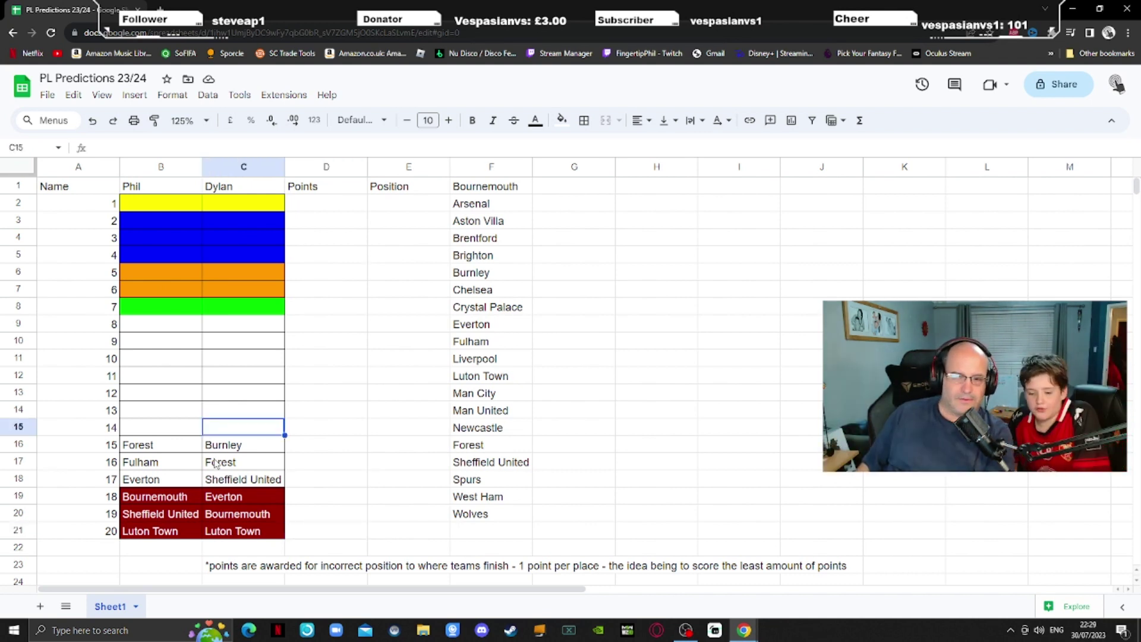
pyautogui.write('Wolves')
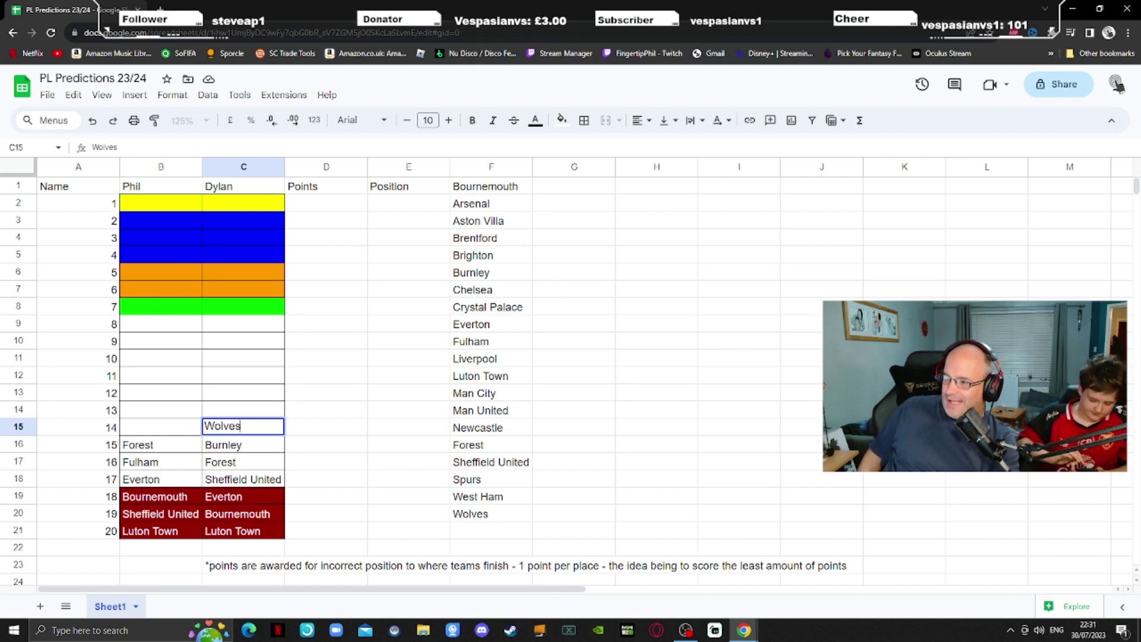
pyautogui.press('Left')
pyautogui.write('Wolves')
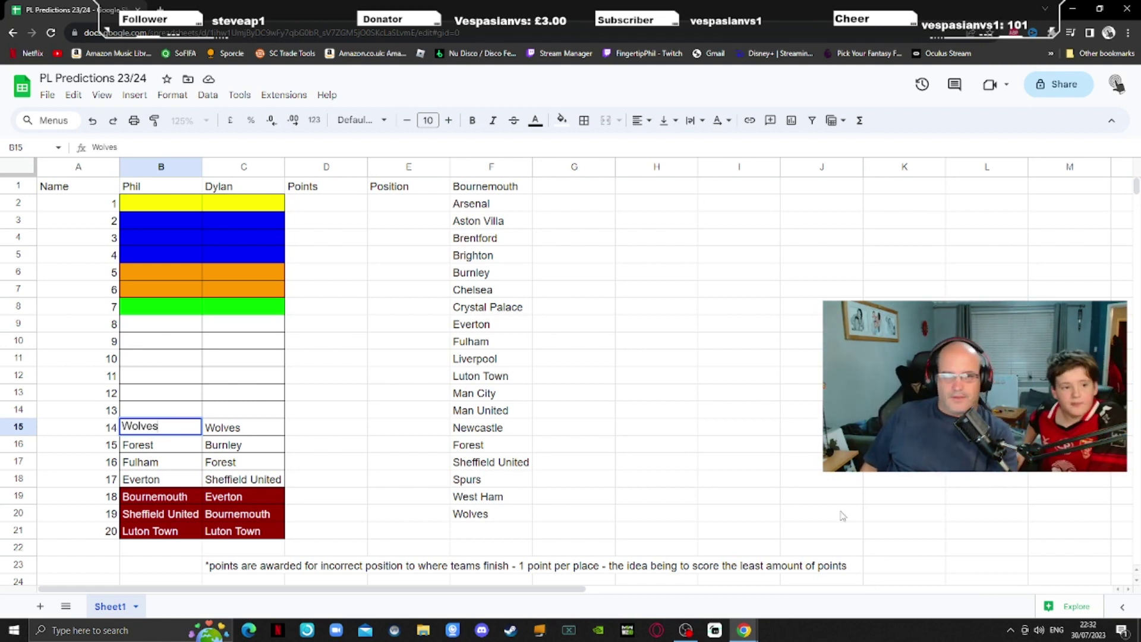
# - Fill in the 13th-place predictions with Fulham in C14 and Crystal Palace in B14
pyautogui.click(236, 414)
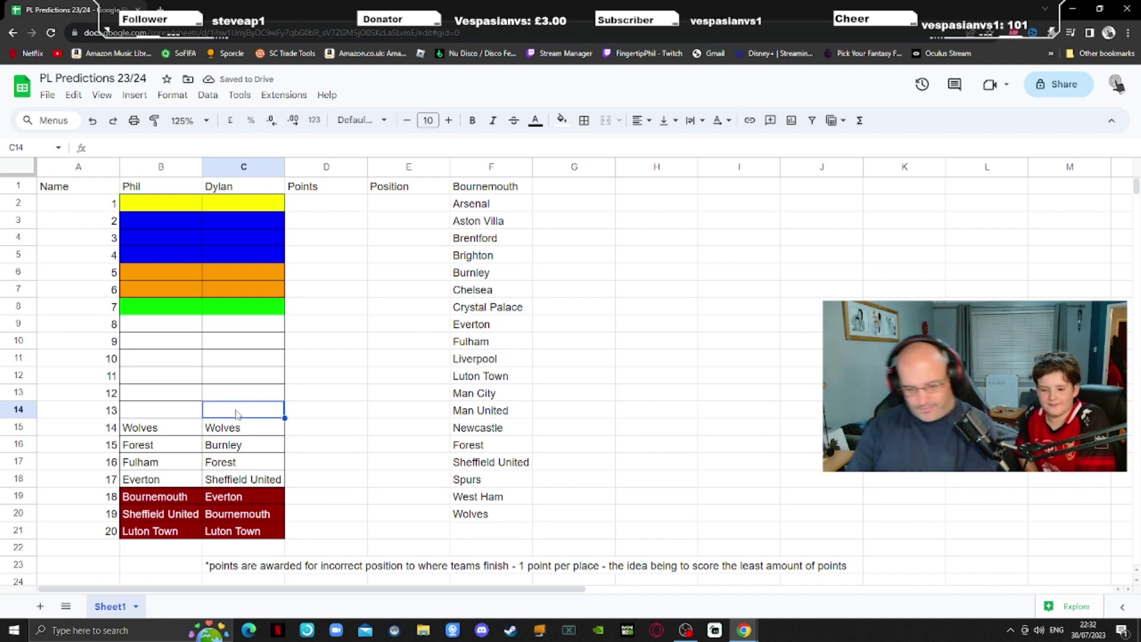
pyautogui.write('Fulham')
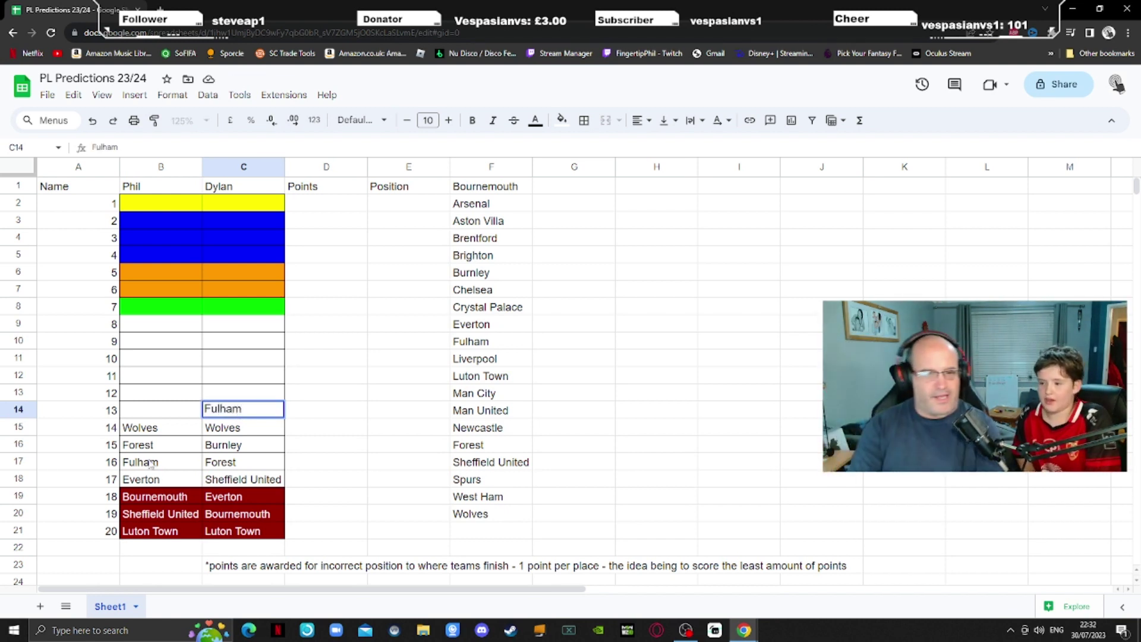
pyautogui.click(152, 412)
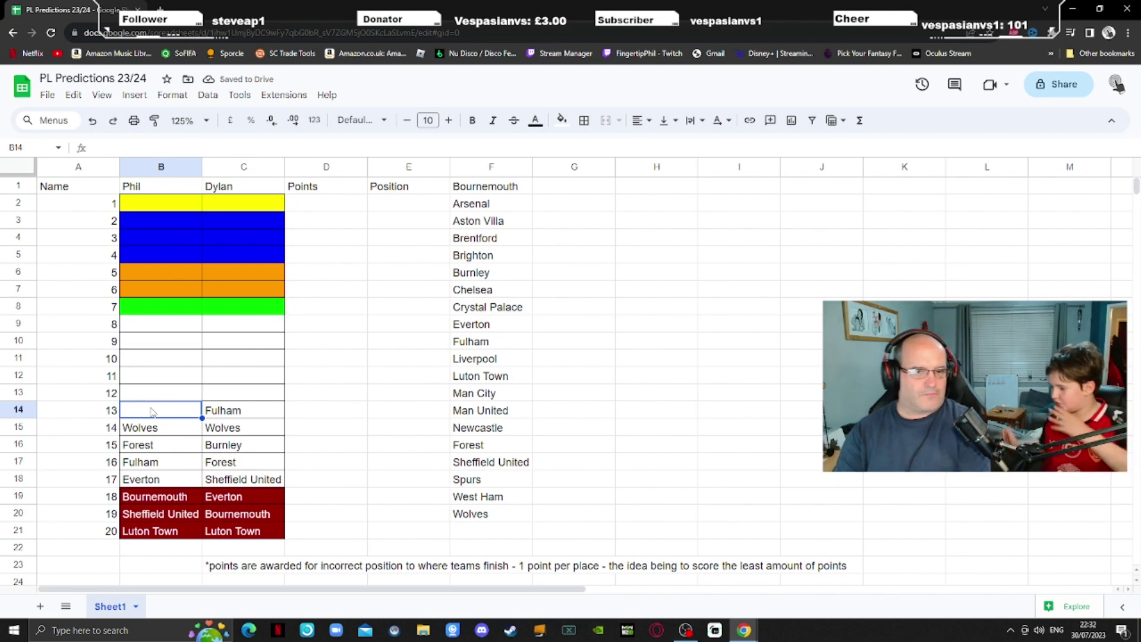
pyautogui.write('Cr')
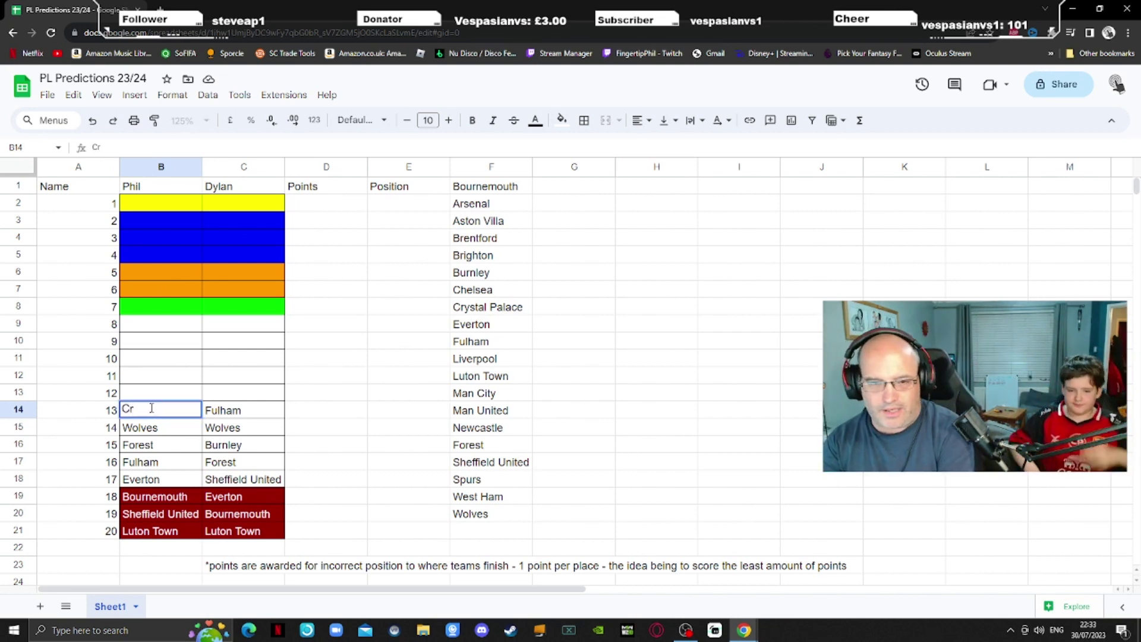
pyautogui.write('ystal Palacv')
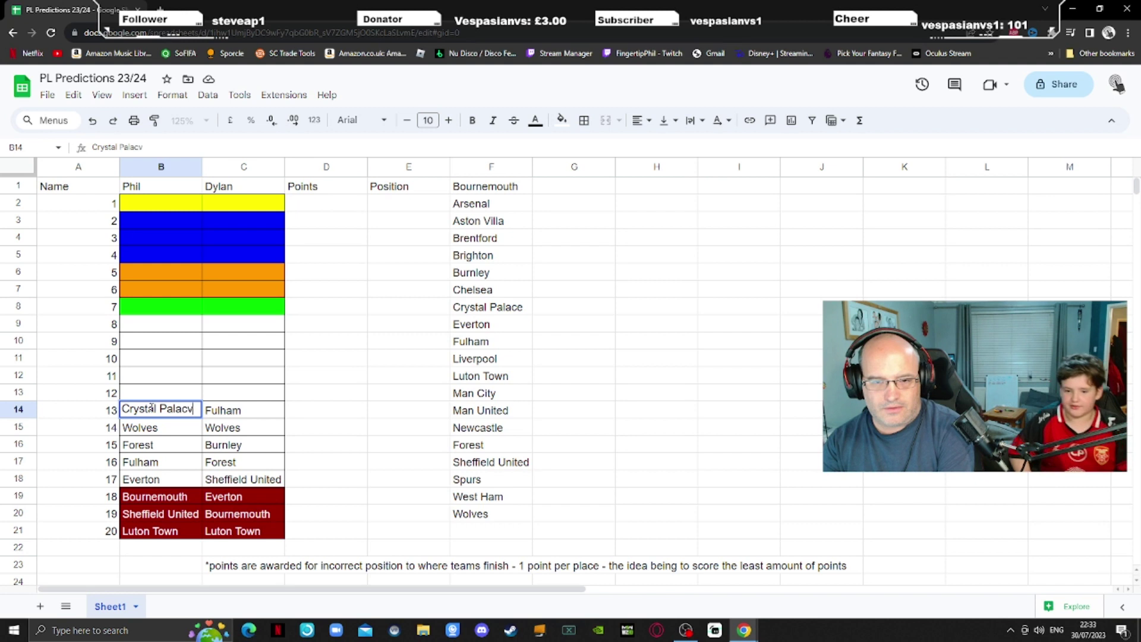
pyautogui.press('BackSpace')
pyautogui.write('e')
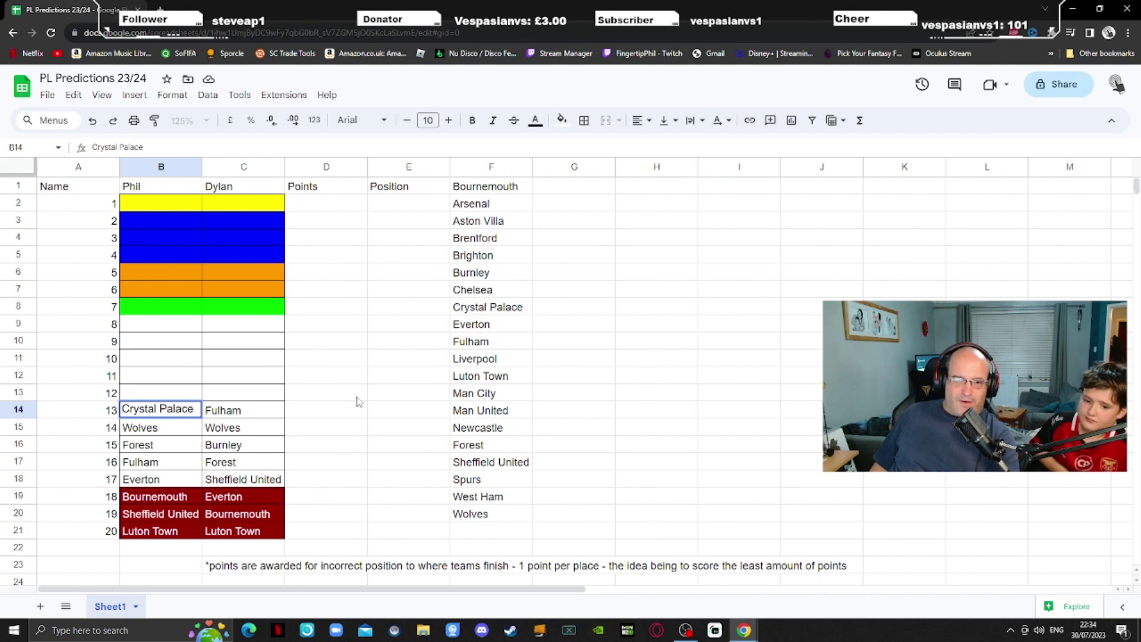
pyautogui.click(312, 398)
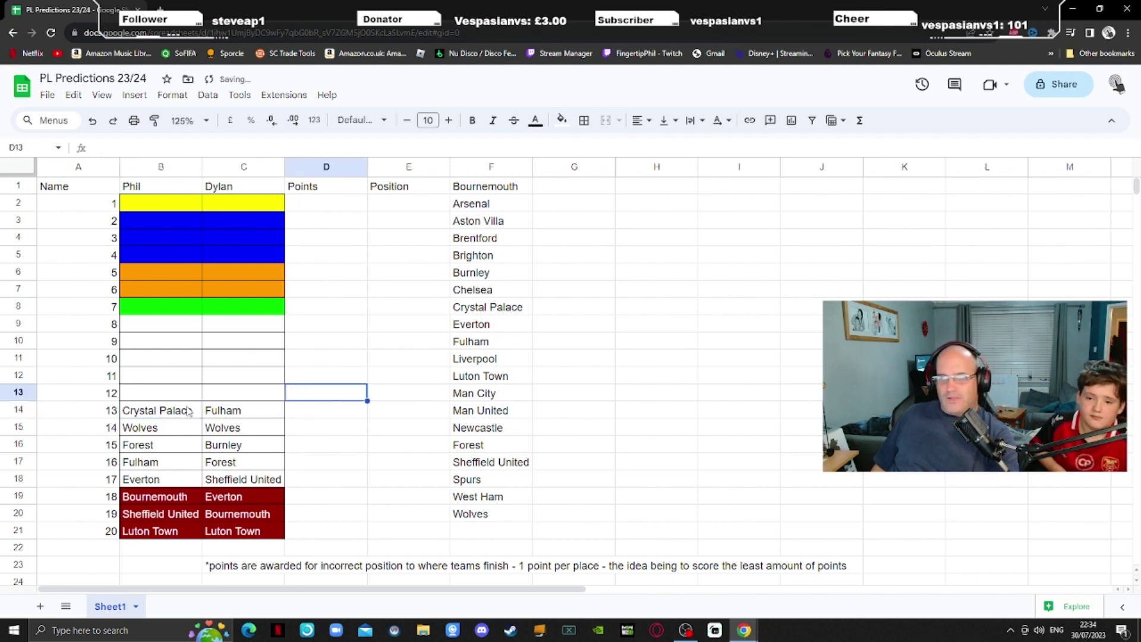
# - Fill in the 12th-place predictions with Crystal Palace in C13 and Burnley in B13
pyautogui.click(156, 395)
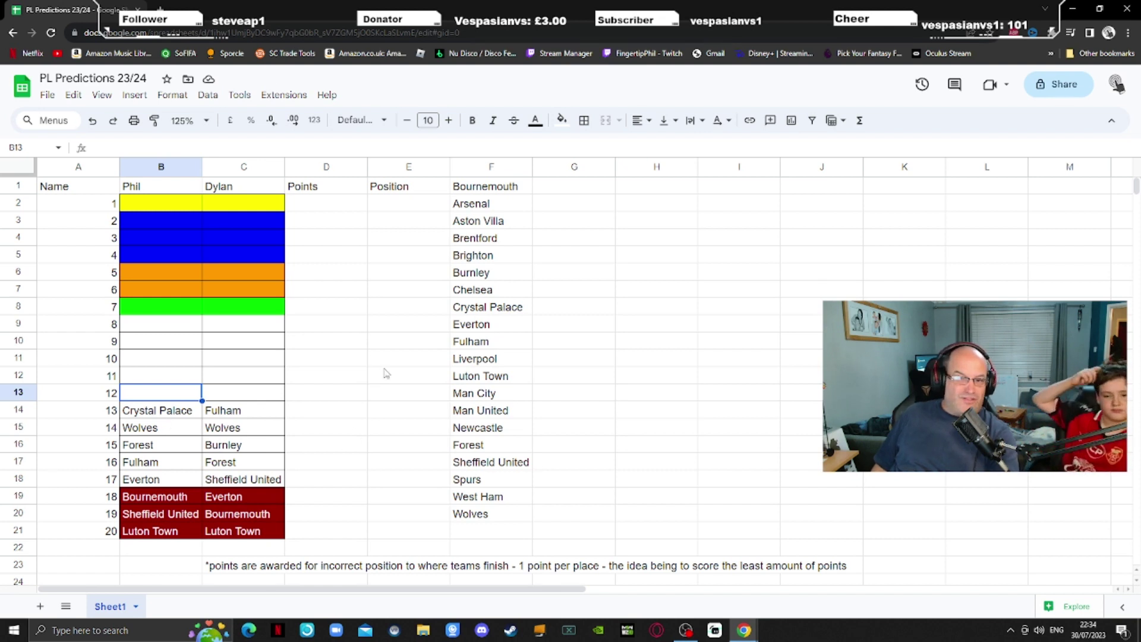
pyautogui.click(223, 397)
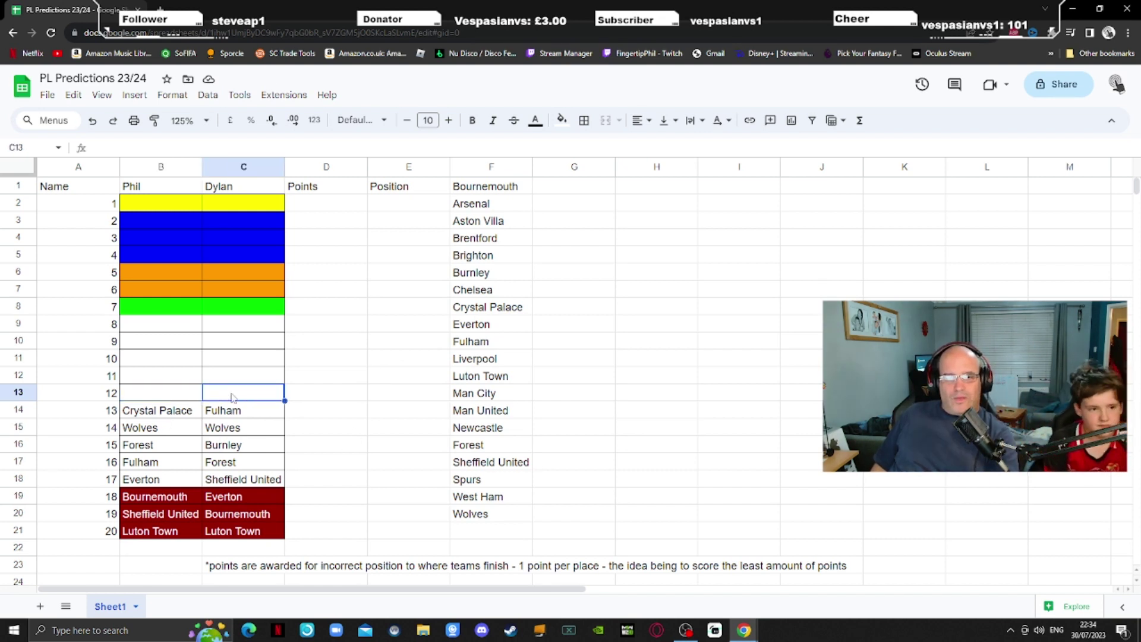
pyautogui.write('c')
pyautogui.press('BackSpace')
pyautogui.write('C')
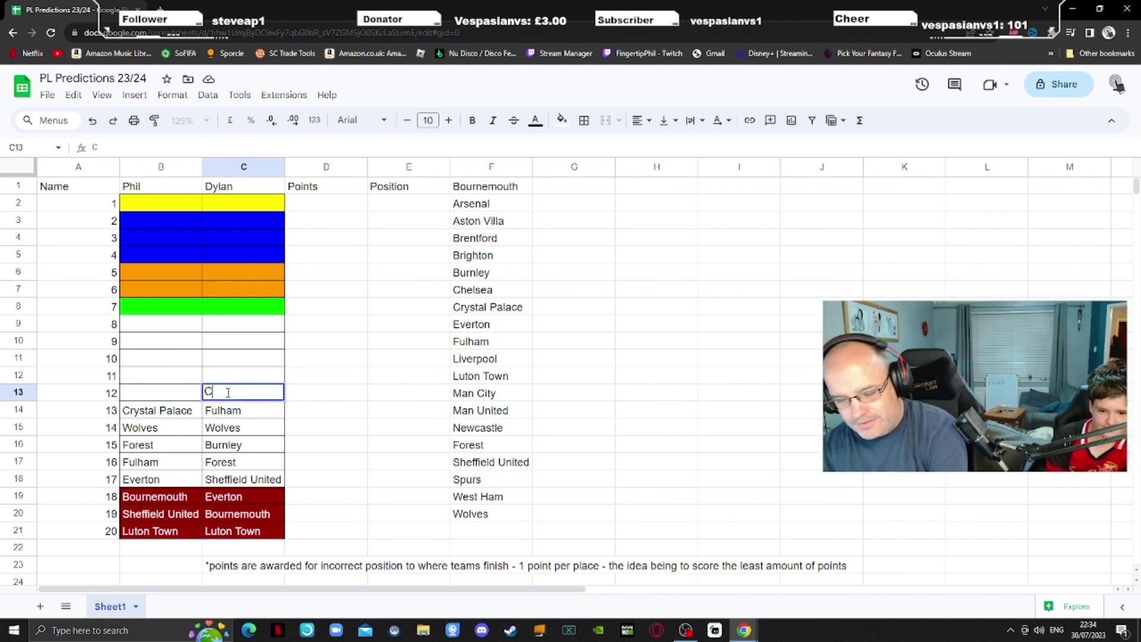
pyautogui.write('rystal Pal')
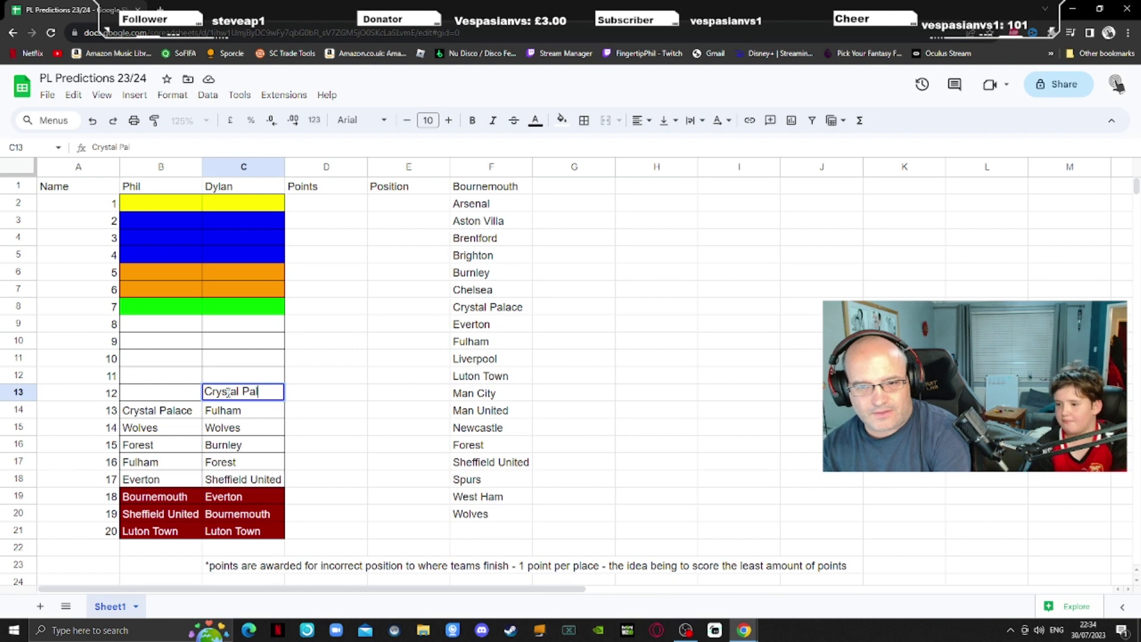
pyautogui.write('ace')
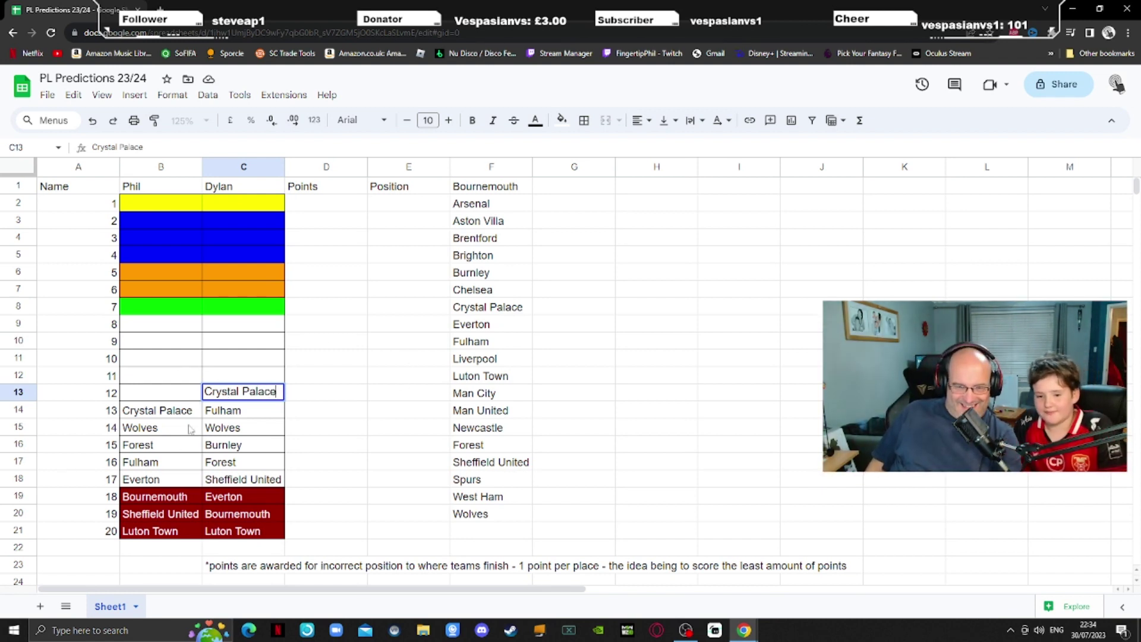
pyautogui.press('Left')
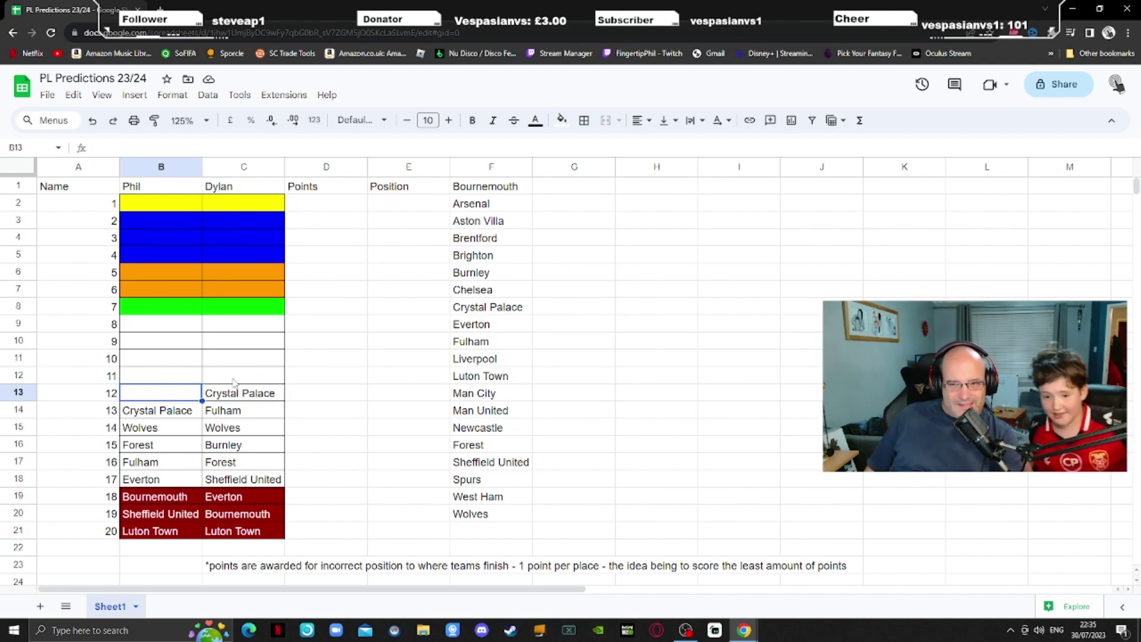
pyautogui.write('B')
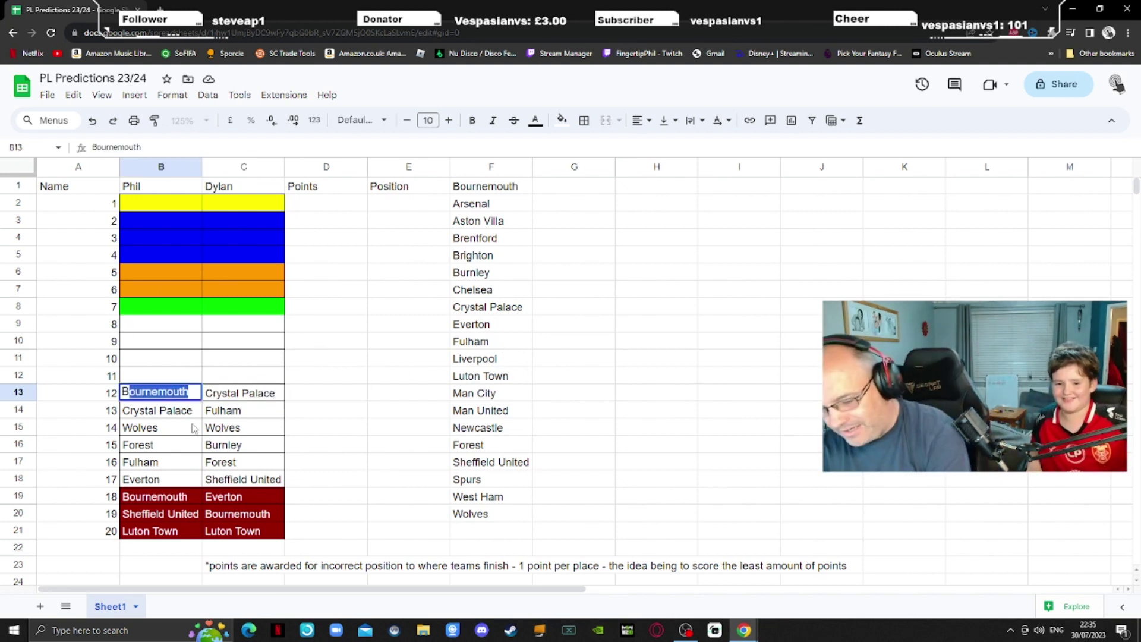
pyautogui.write('urnley')
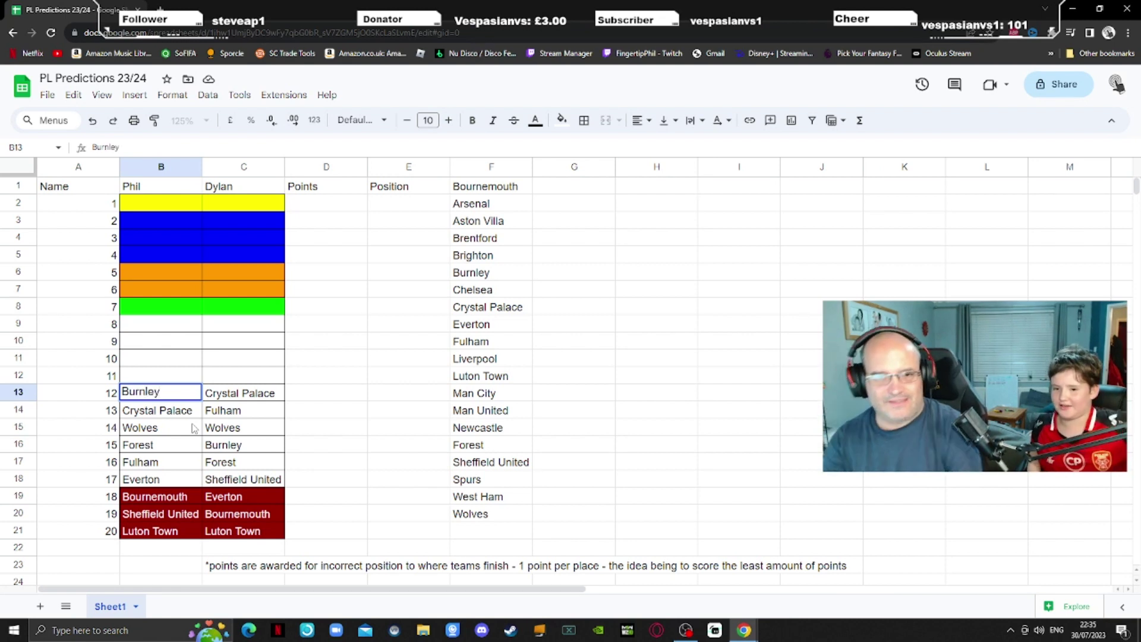
# - Enter Chelsea in C12 as the second person's 11th-place prediction
pyautogui.click(157, 378)
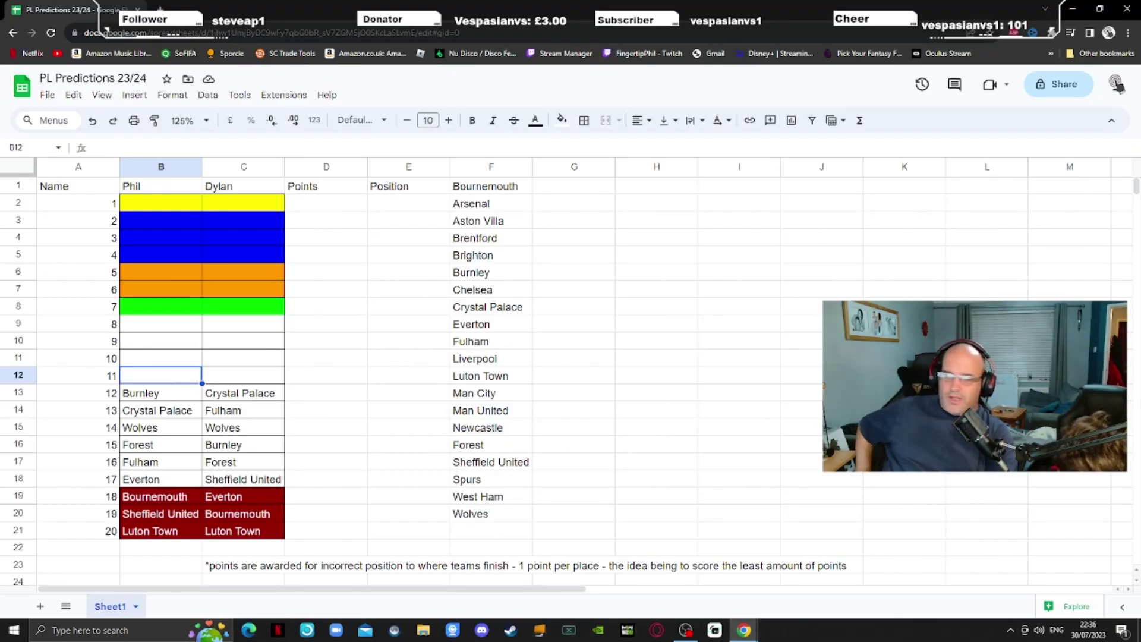
pyautogui.click(254, 378)
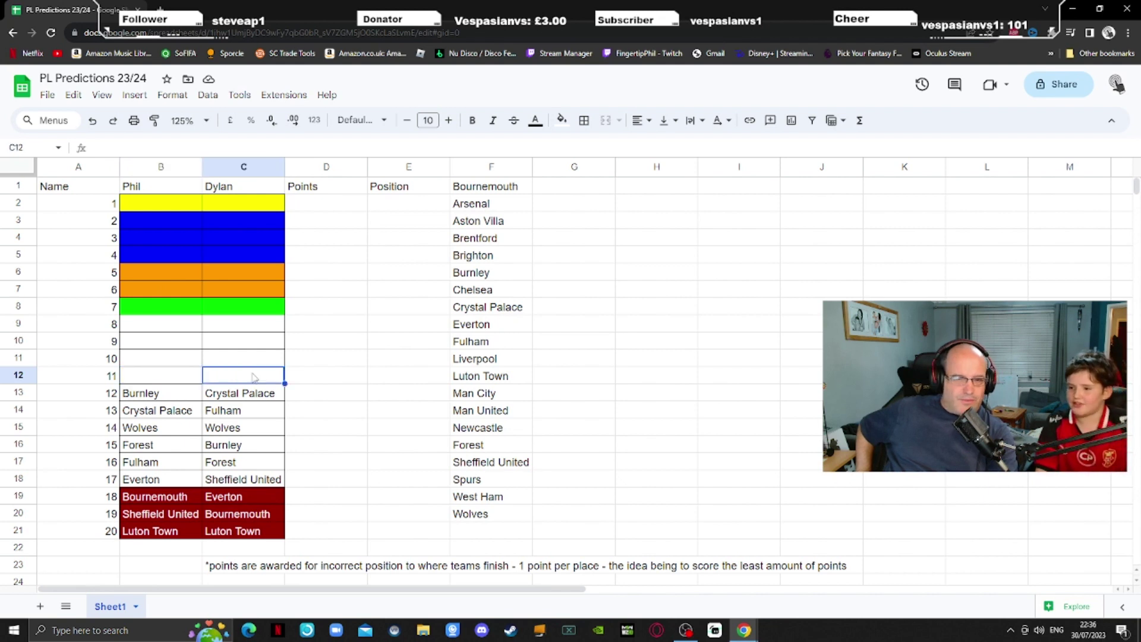
pyautogui.write('Chelsea')
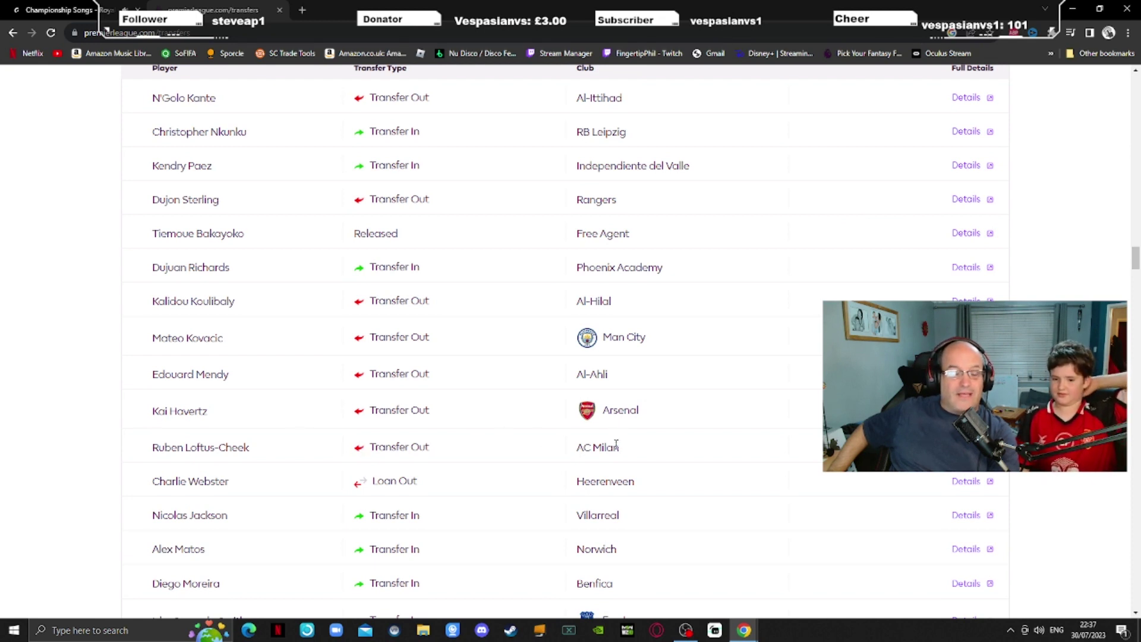
# - Review Chelsea's incoming and outgoing players on the Premier League transfers page
pyautogui.scroll(-2, 619, 444)
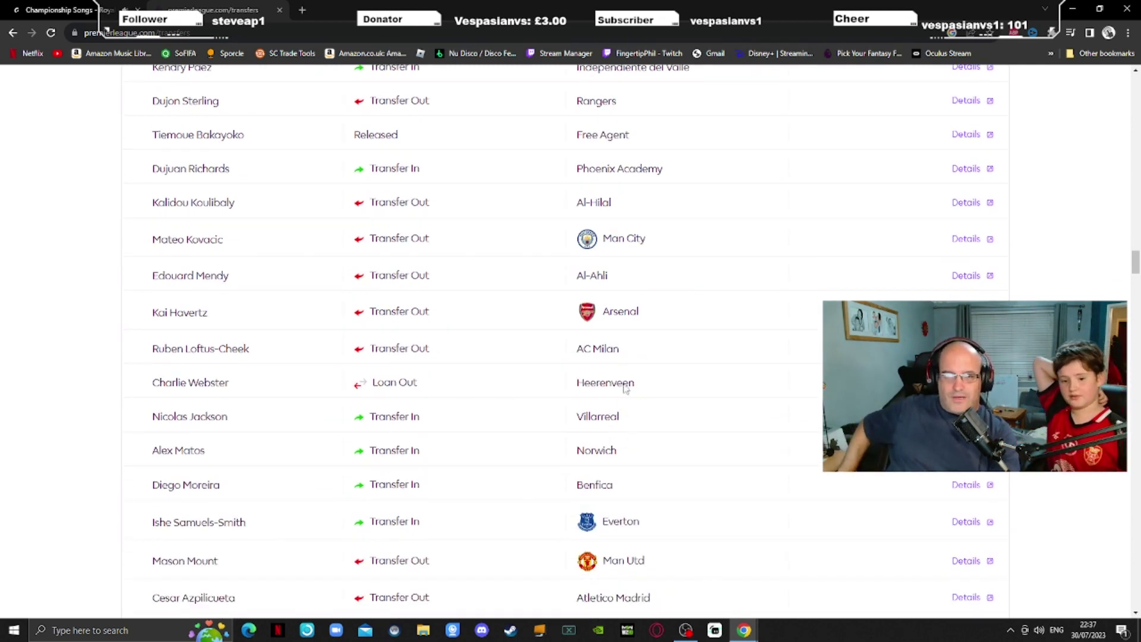
pyautogui.scroll(-2, 140, 402)
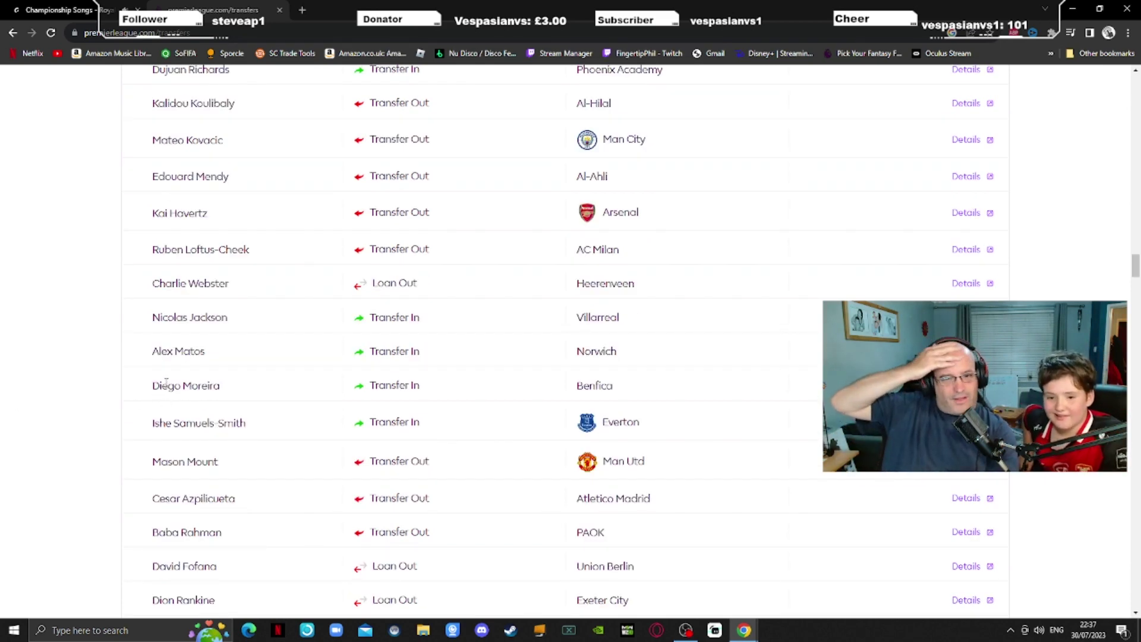
pyautogui.scroll(-2, 166, 383)
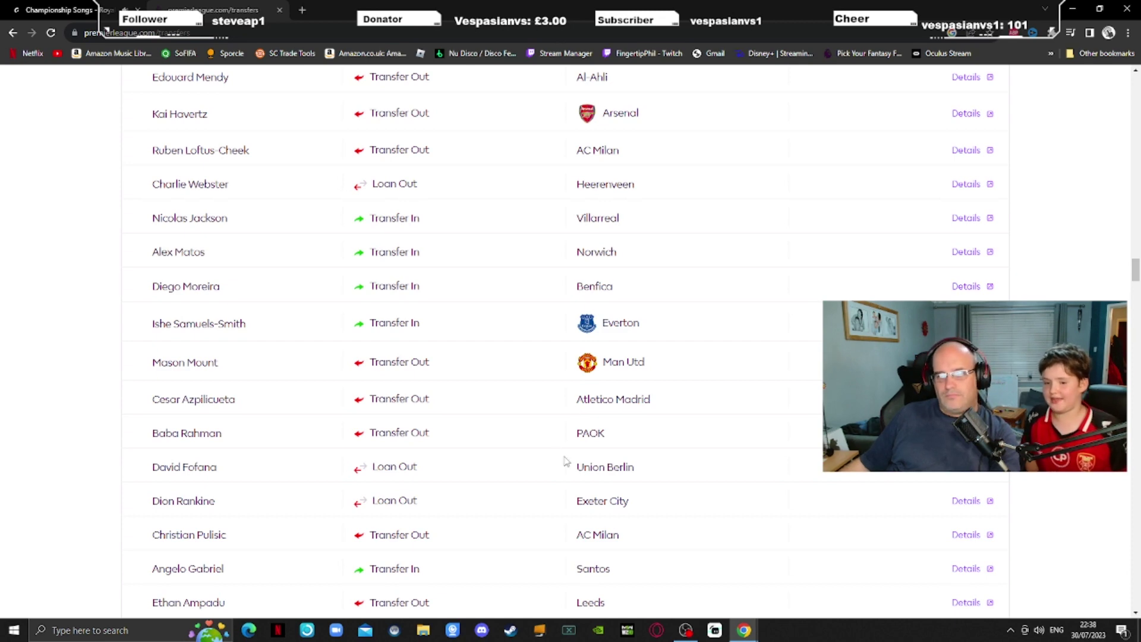
pyautogui.scroll(-2, 260, 441)
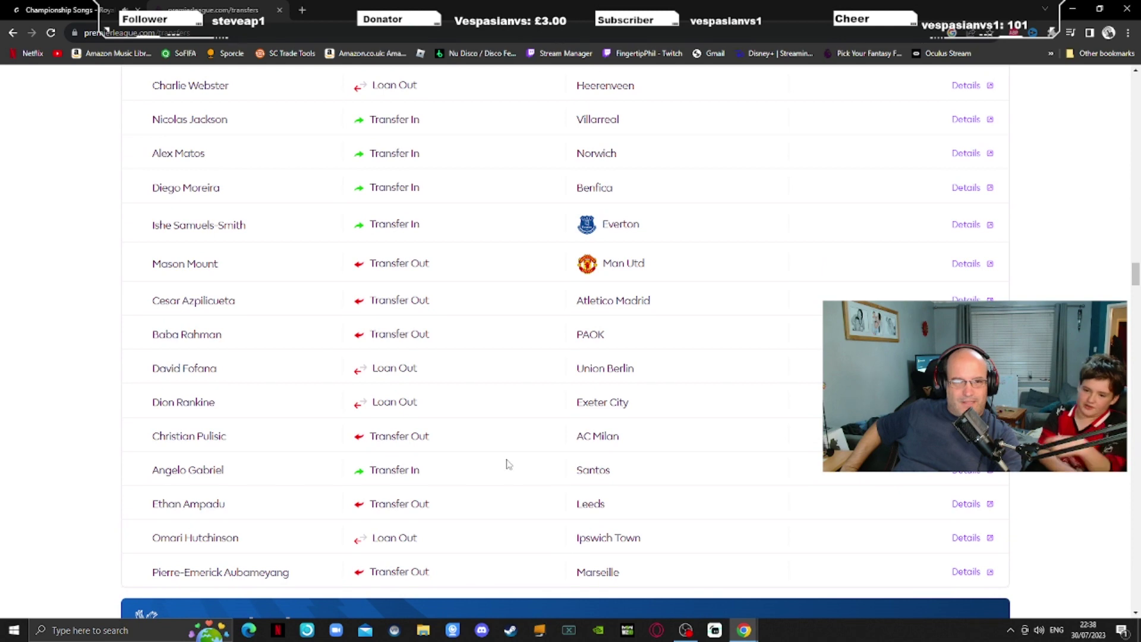
pyautogui.scroll(6, 405, 514)
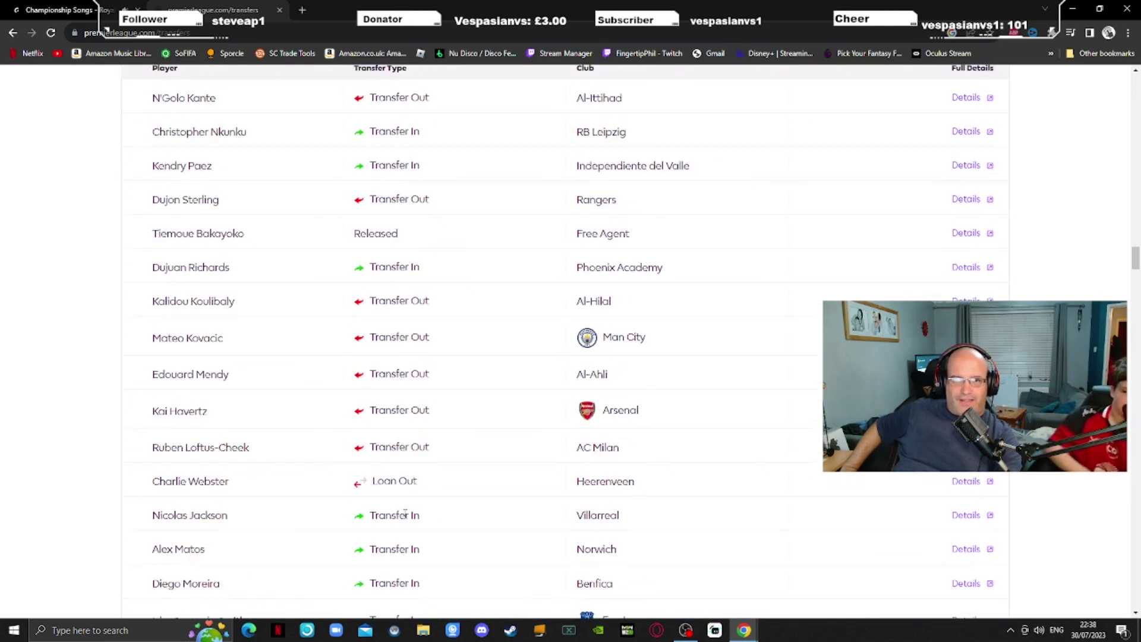
pyautogui.scroll(4, 405, 514)
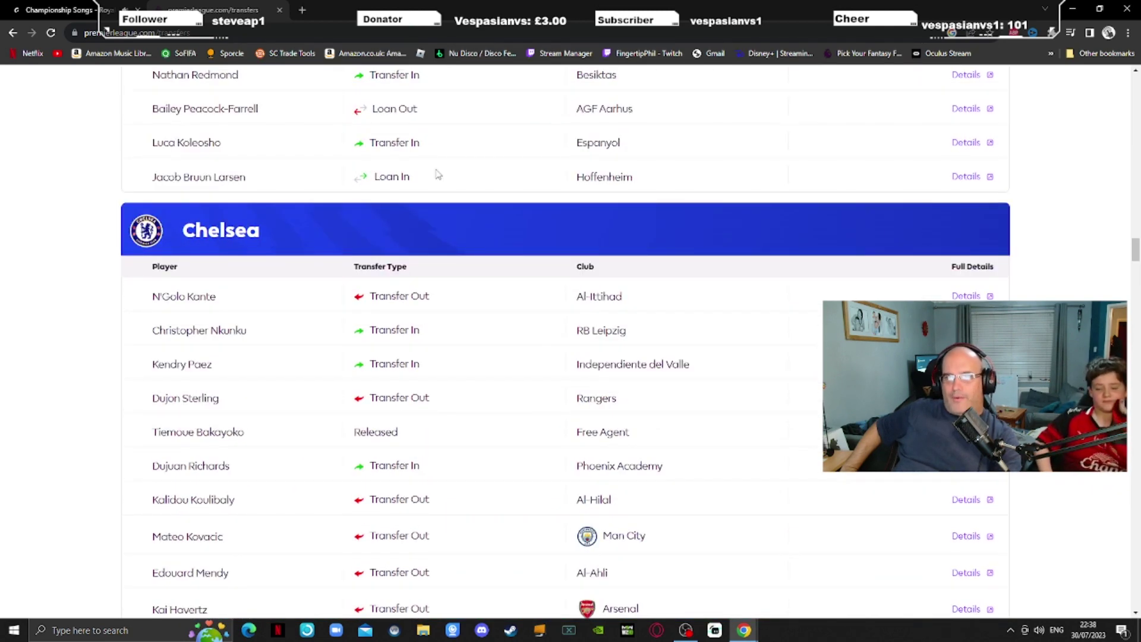
pyautogui.moveTo(464, 12); pyautogui.dragTo(1140, 68)
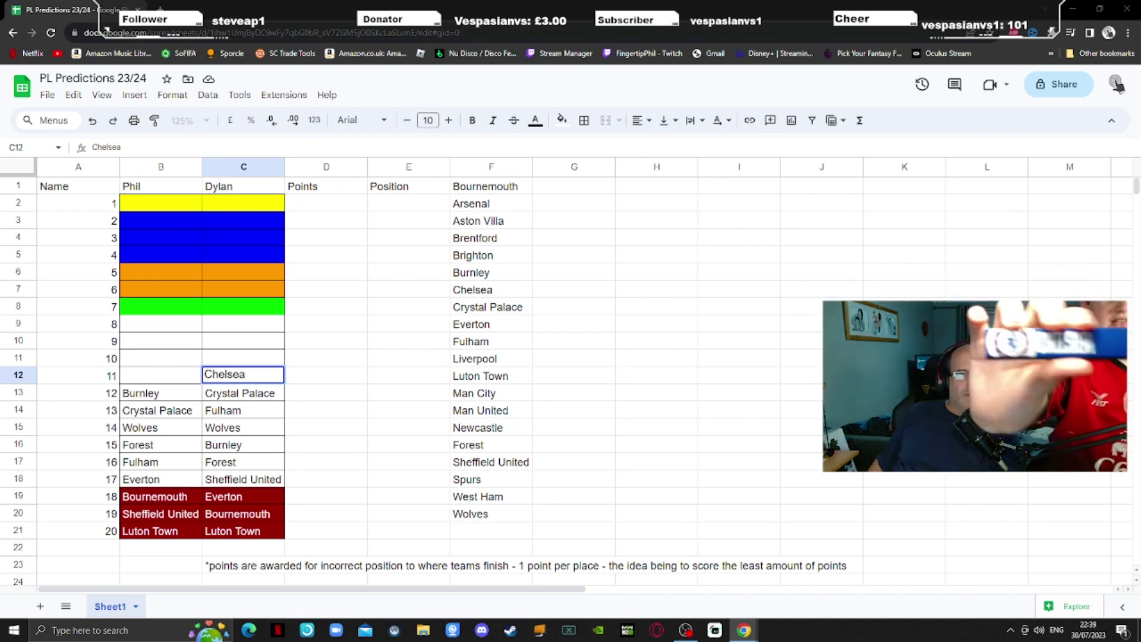
# - Enter Aston Villa in B12 as the first person's 11th-place prediction
pyautogui.click(168, 382)
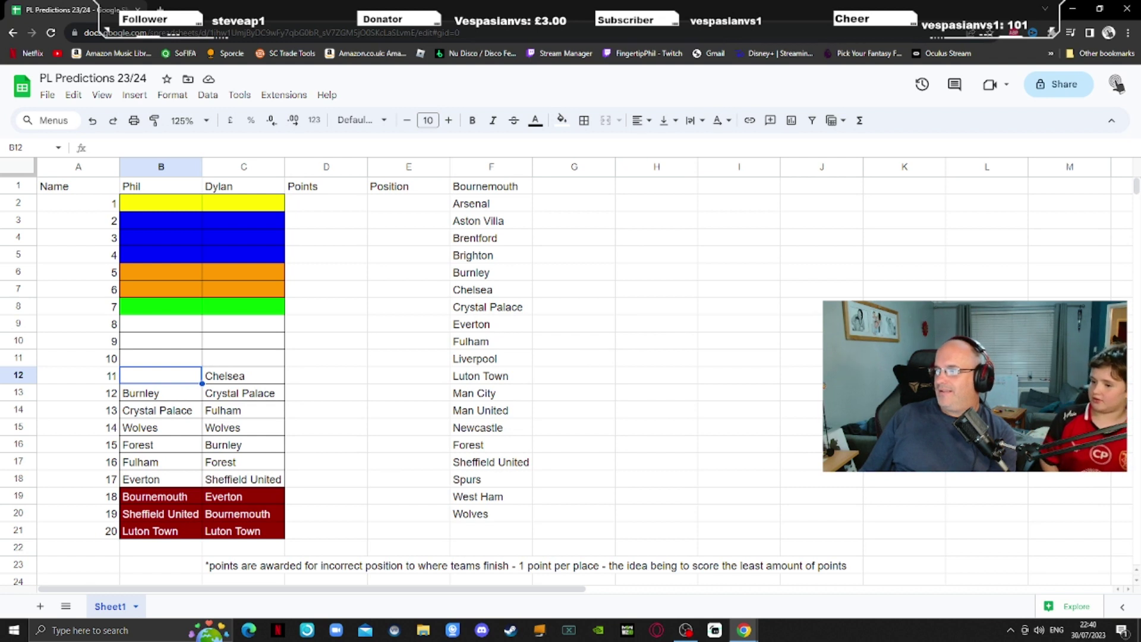
pyautogui.write('Aston Villa')
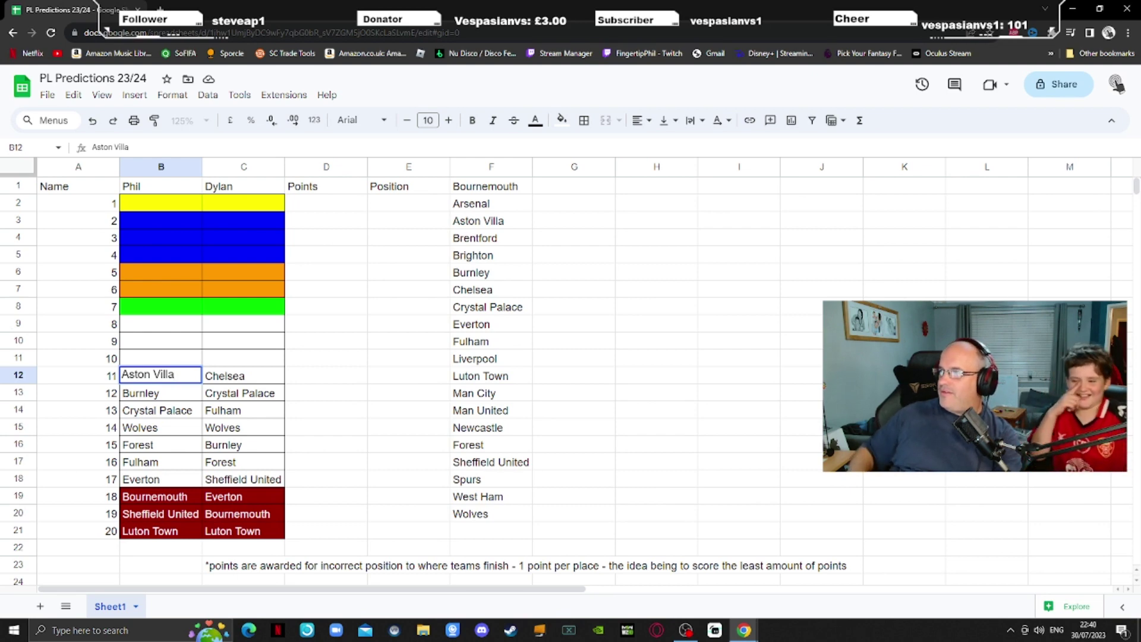
# - Review Aston Villa's incoming and outgoing players on the Premier League transfers page
pyautogui.hotkey('alt', 'Tab')
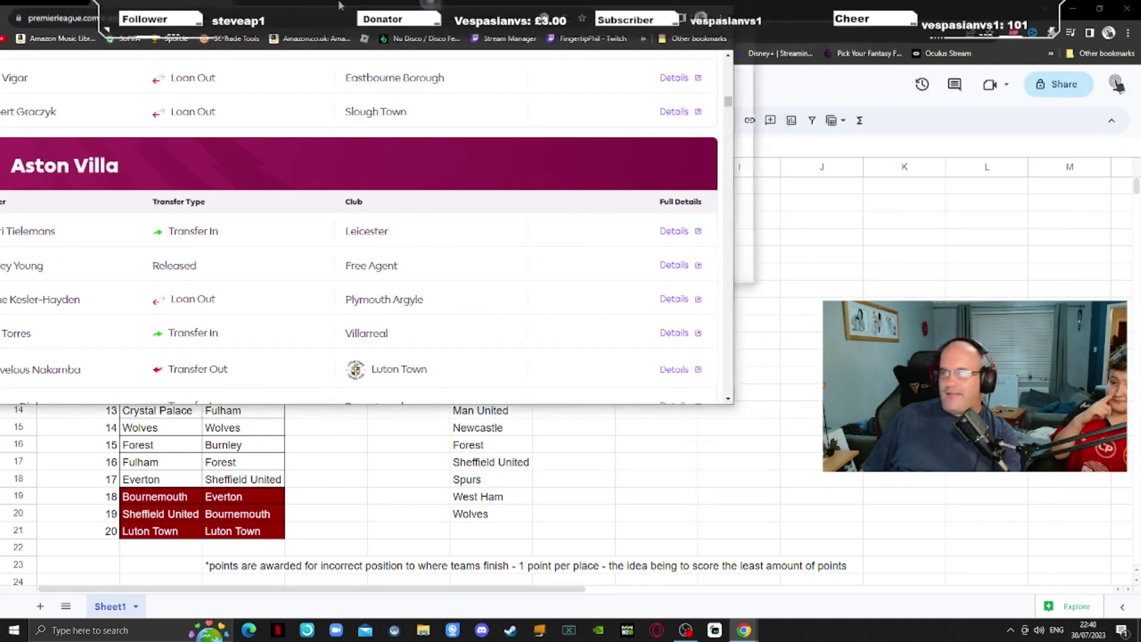
pyautogui.scroll(-2, 479, 264)
pyautogui.scroll(2, 503, 263)
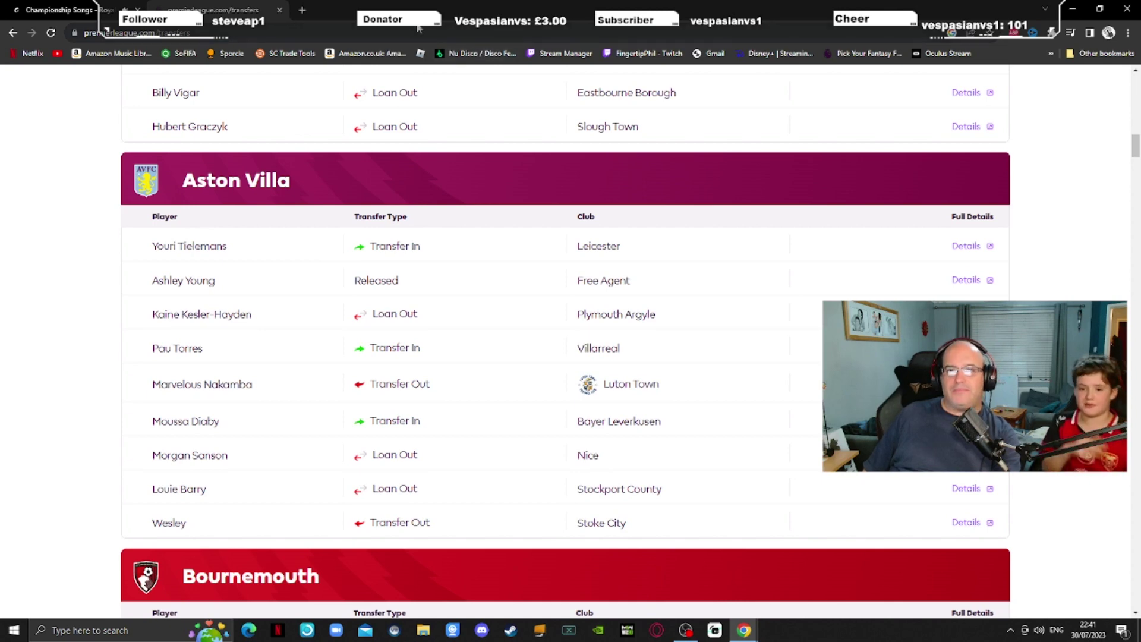
pyautogui.click(1073, 9)
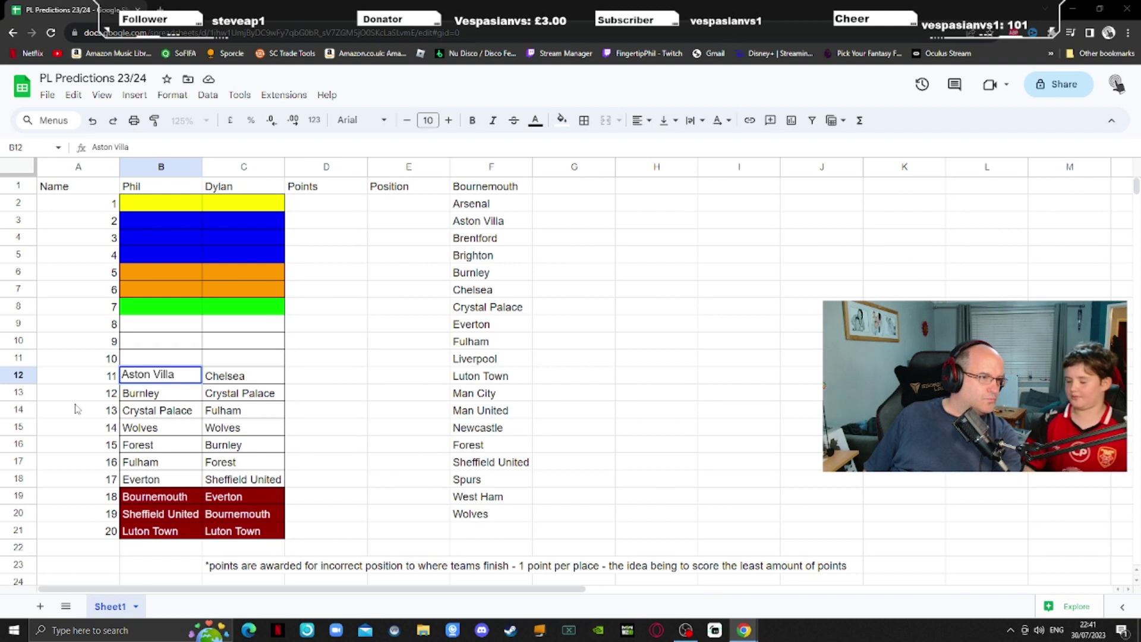
# - Copy the team list into column G, with each person's already placed teams shaded red, and enter West Ham in C11
pyautogui.click(233, 362)
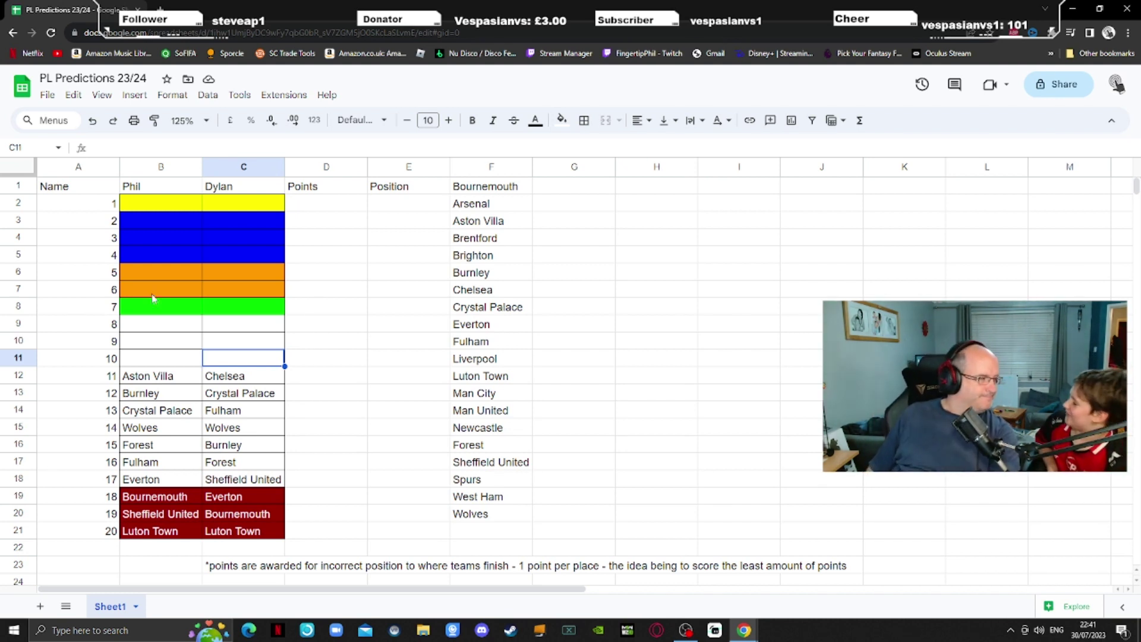
pyautogui.moveTo(487, 186); pyautogui.dragTo(501, 516)
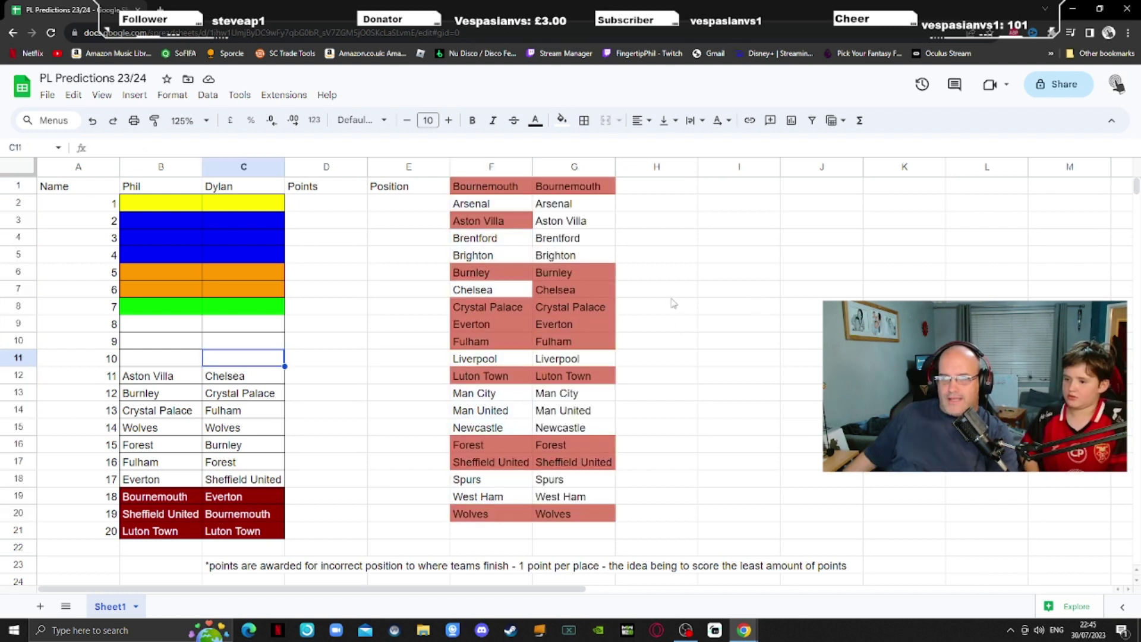
pyautogui.write('West Ham')
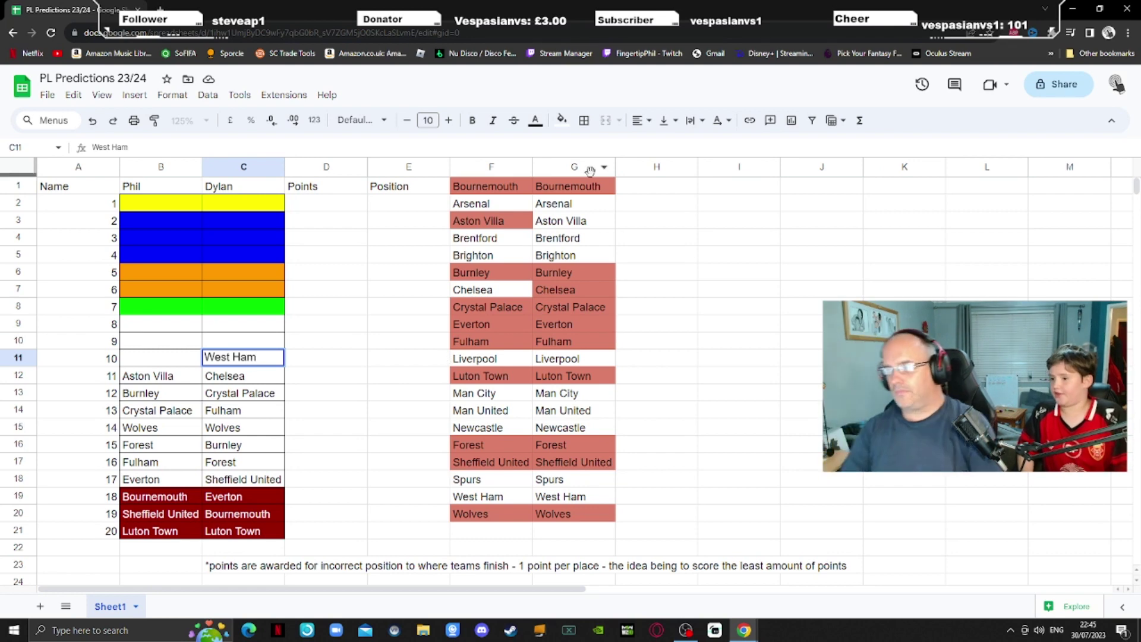
# - Review West Ham United's incoming and outgoing players on the Premier League transfers page
pyautogui.hotkey('alt', 'Tab')
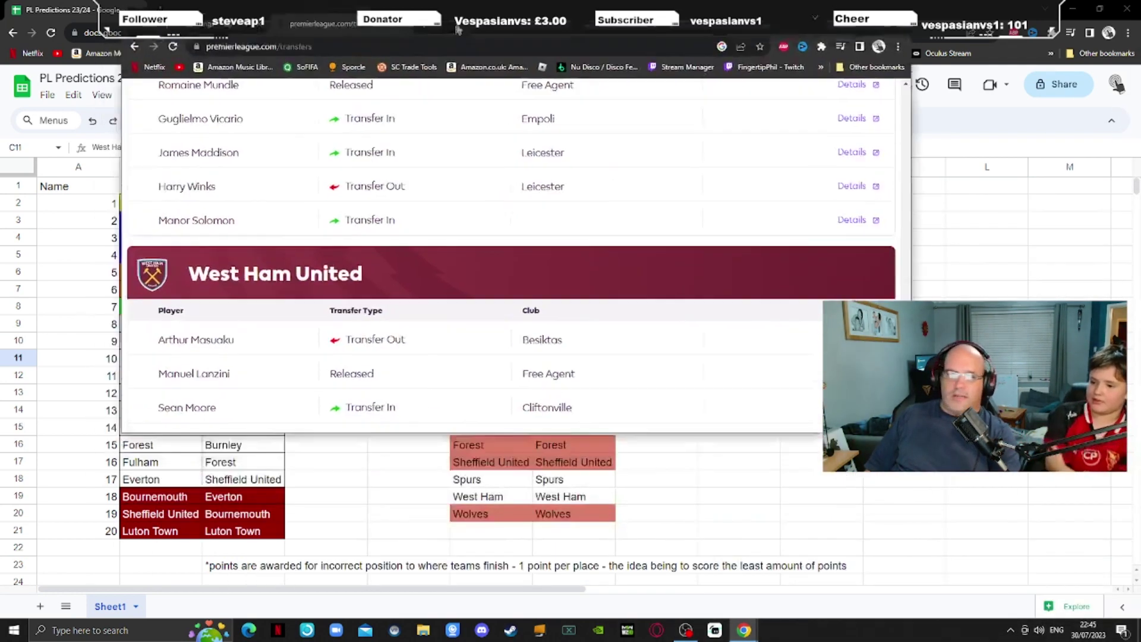
pyautogui.scroll(-1, 493, 189)
pyautogui.scroll(-1, 493, 189)
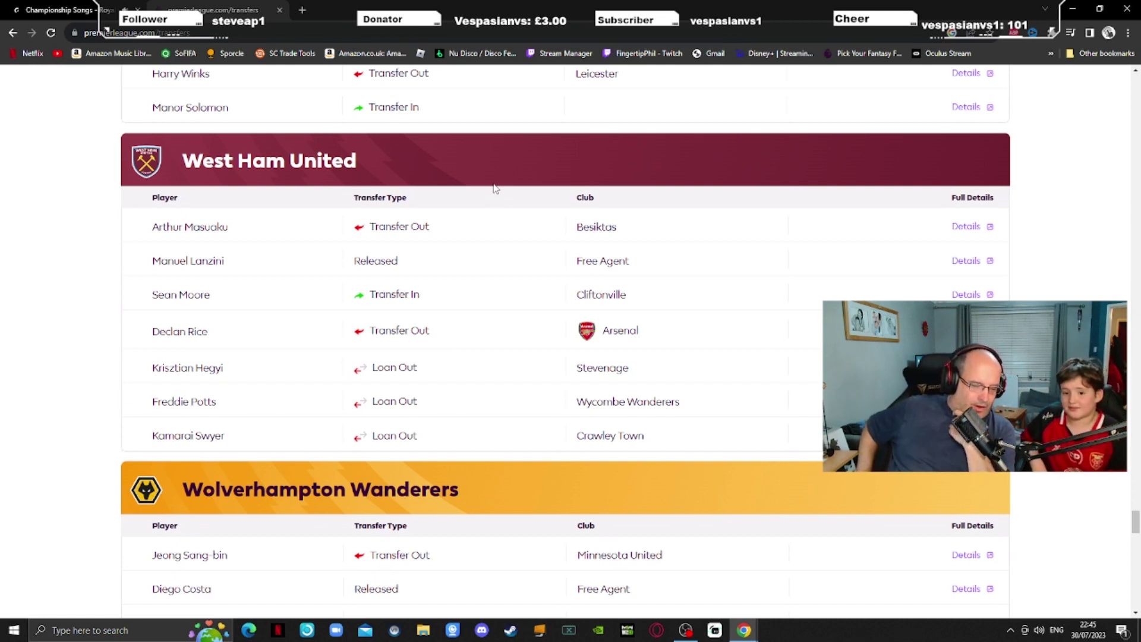
pyautogui.hotkey('alt', 'Tab')
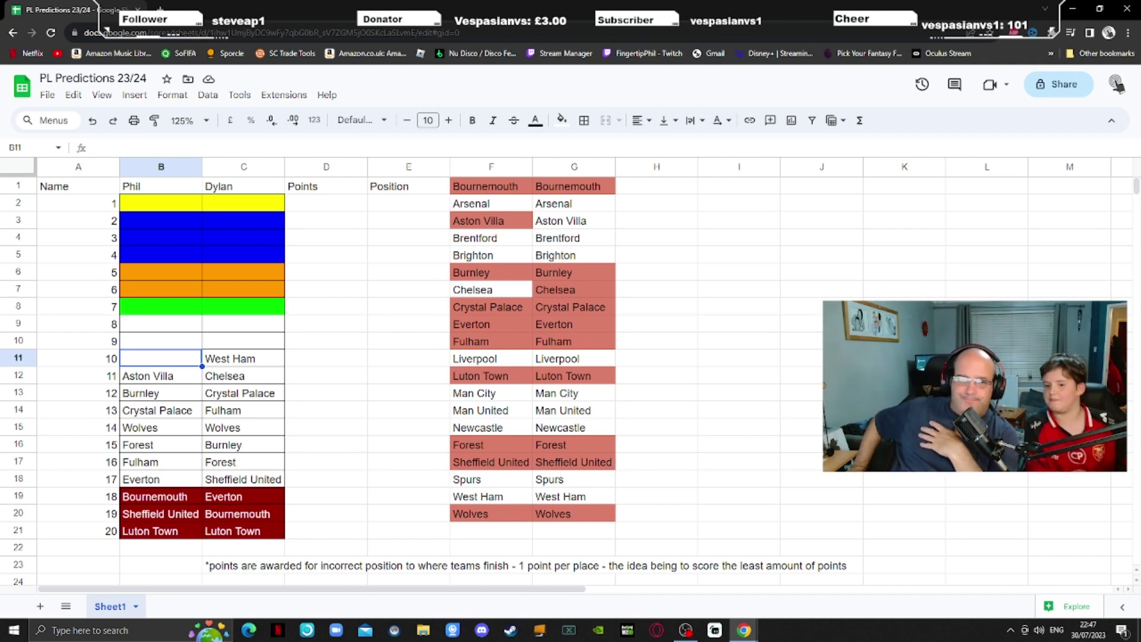
# - Shade West Ham in G19 red and enter Brighton in B11 as the first person's 10th-place prediction
pyautogui.click(573, 498)
pyautogui.click(562, 120)
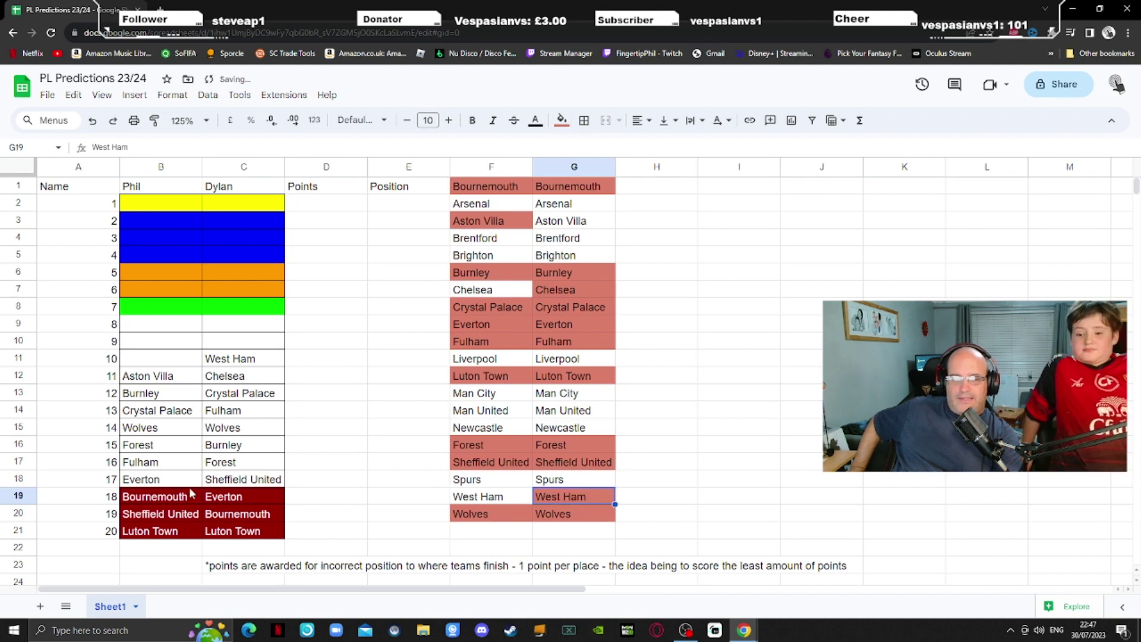
pyautogui.click(156, 367)
pyautogui.write('Brighton')
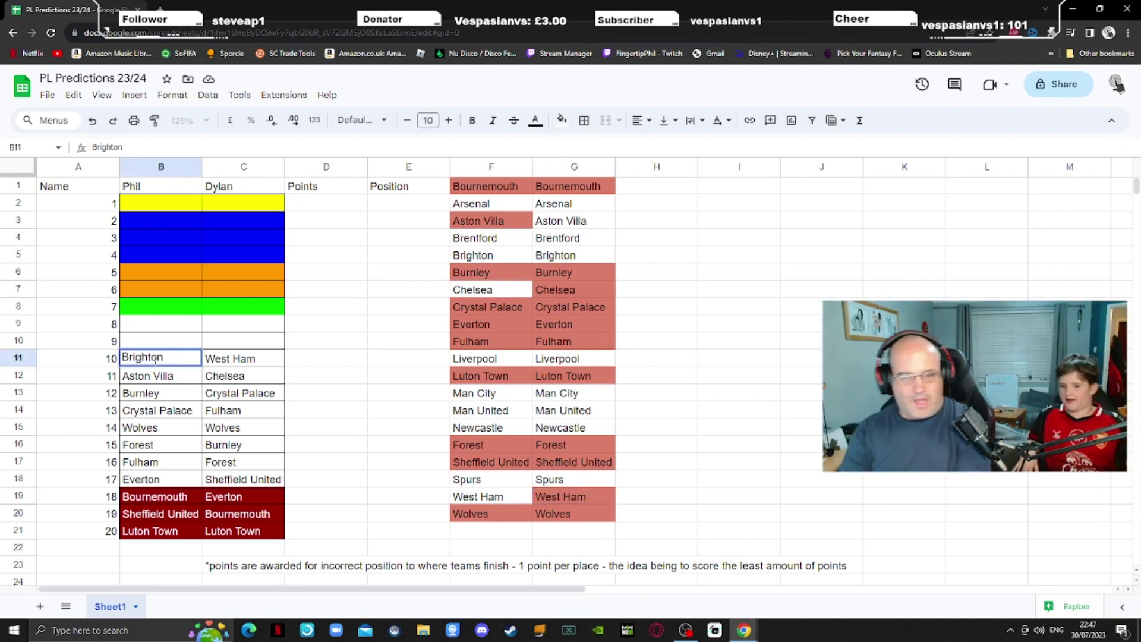
pyautogui.click(331, 409)
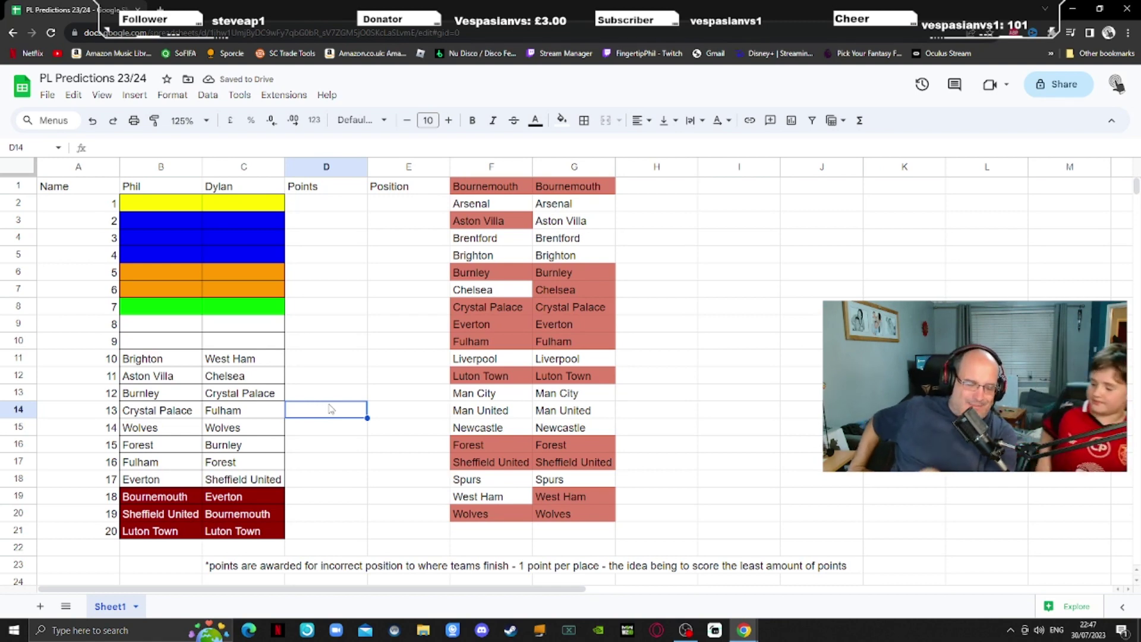
# - Review Brighton and Hove Albion's incoming and outgoing players on the Premier League transfers page
pyautogui.hotkey('alt', 'Tab')
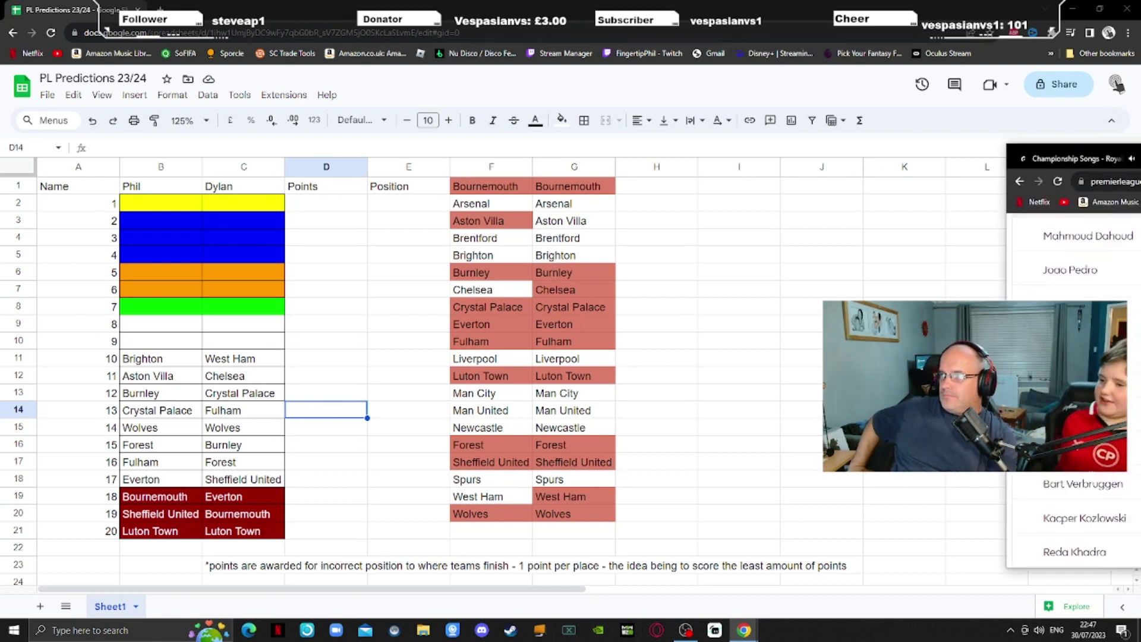
pyautogui.scroll(-1, 507, 361)
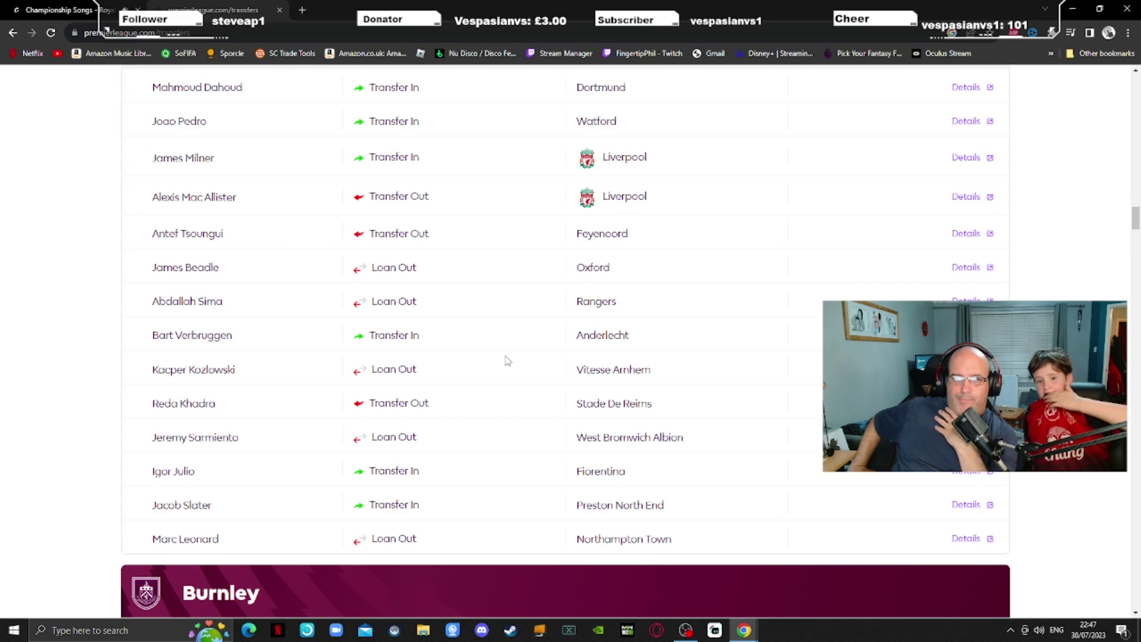
pyautogui.hotkey('alt', 'Tab')
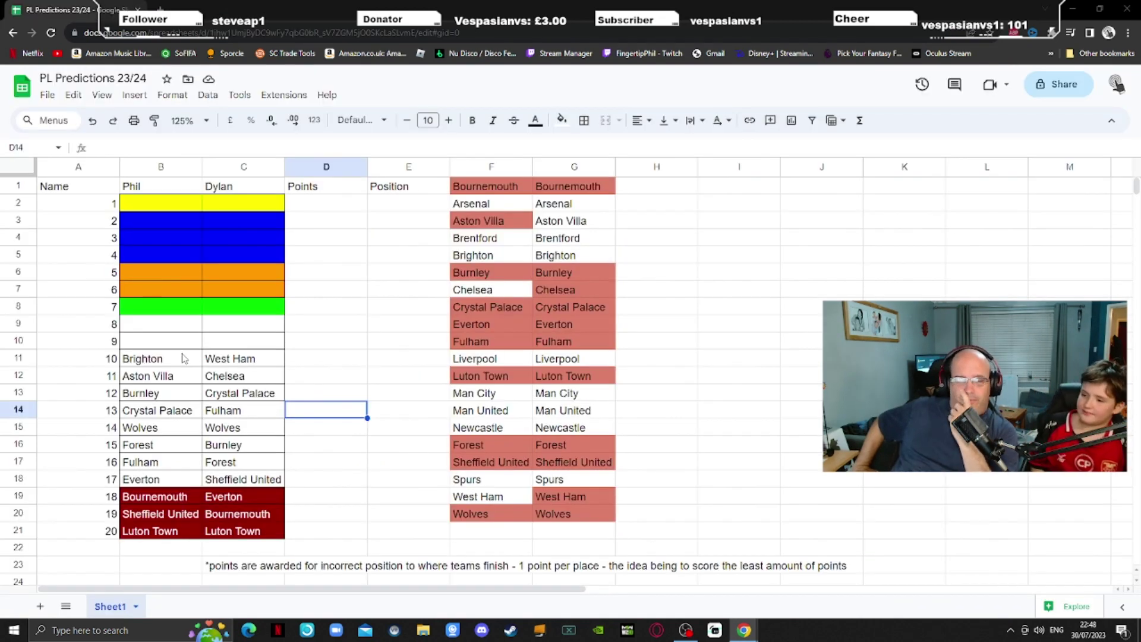
# - Shade Brighton in F5 red to mark it as used in the first person's team list
pyautogui.press('Right')
pyautogui.press('Up')
pyautogui.press('Up')
pyautogui.press('Up')
pyautogui.press('Up')
pyautogui.press('Up')
pyautogui.press('Up')
pyautogui.press('Up')
pyautogui.press('Up')
pyautogui.press('Up')
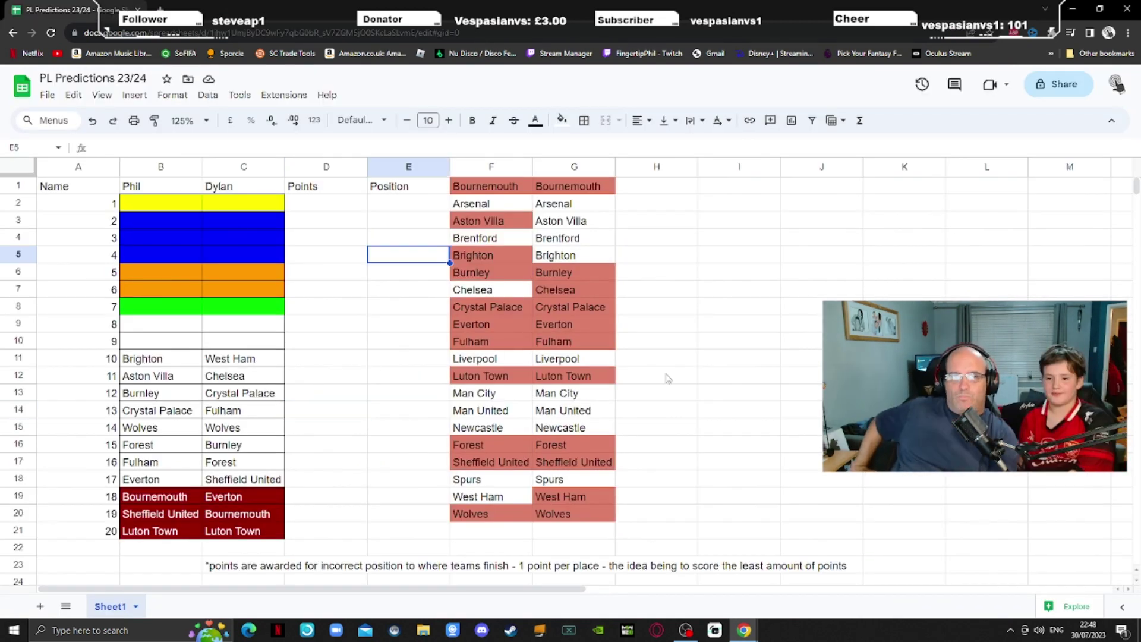
# - Fill in the 9th-place predictions with Aston Villa in C10 and Brentford in B10
pyautogui.click(247, 341)
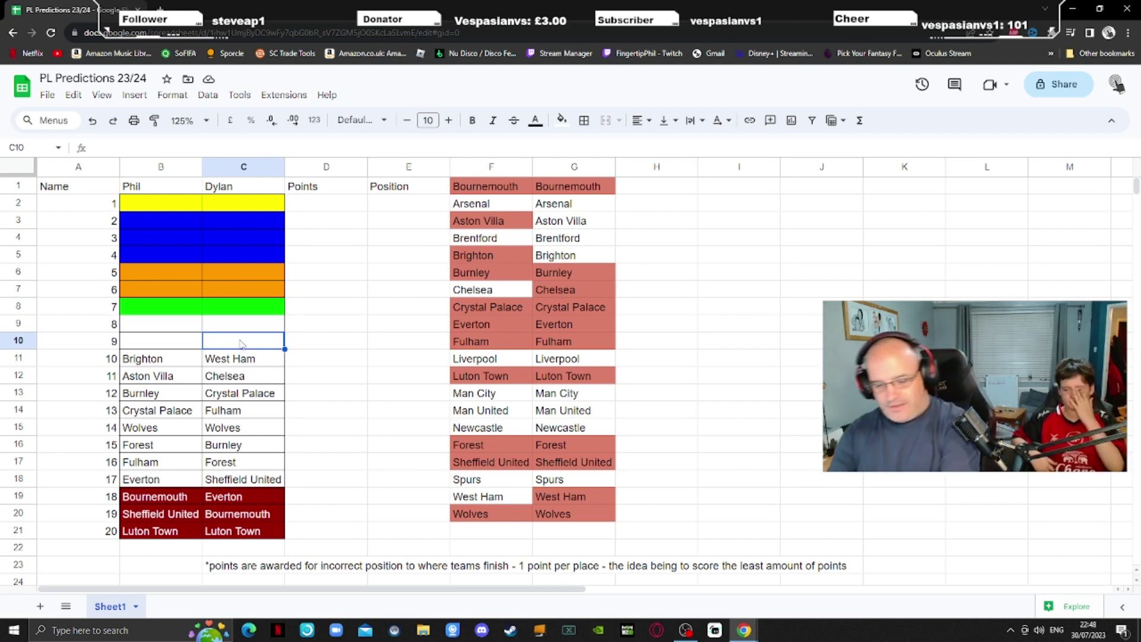
pyautogui.write('Aston V')
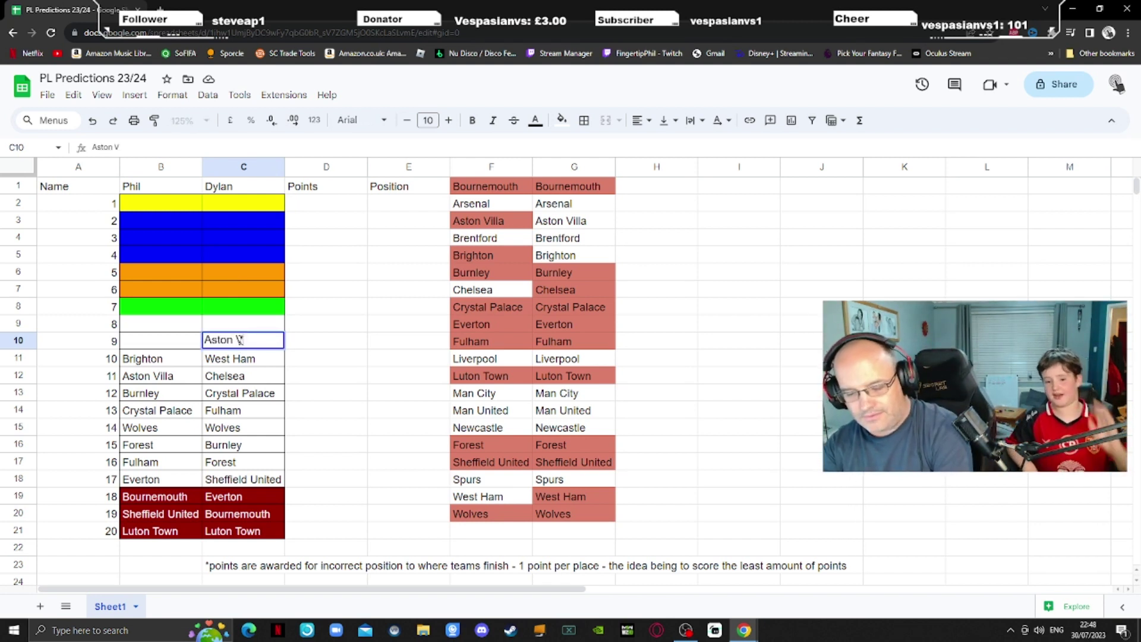
pyautogui.write('illa')
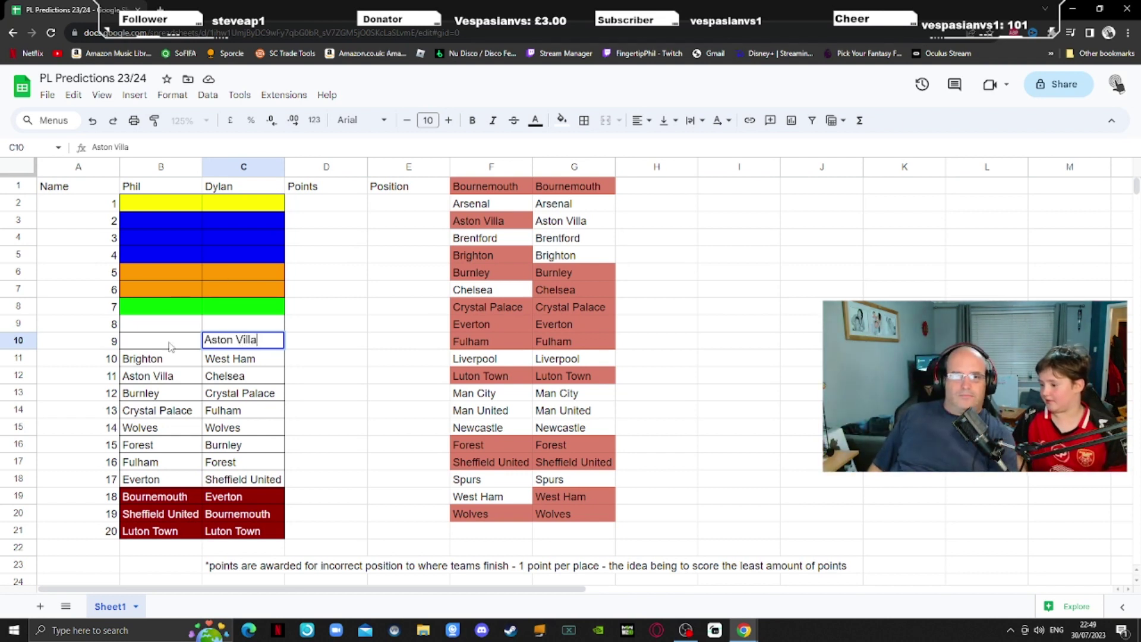
pyautogui.click(171, 346)
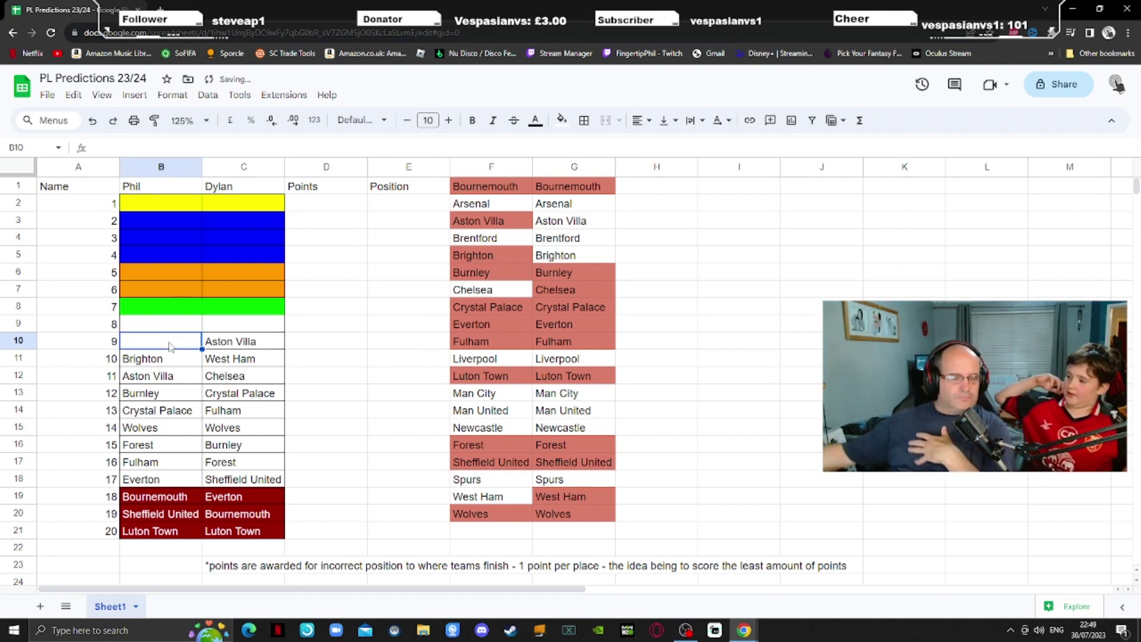
pyautogui.write('Brentford')
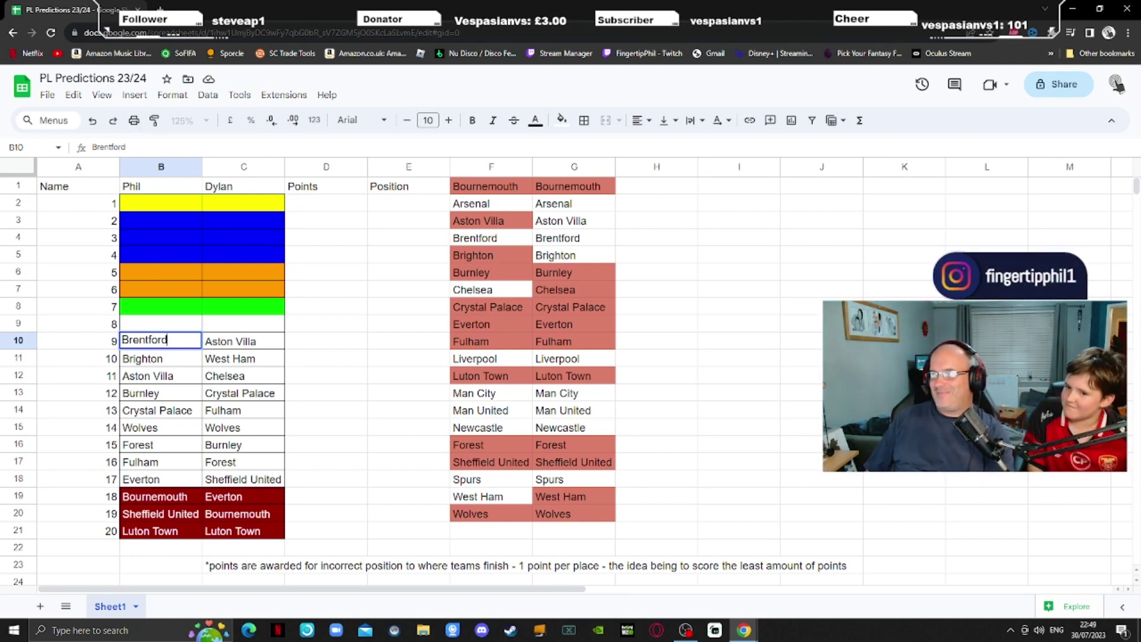
# - Review Brentford's incoming and outgoing players on the Premier League transfers page
pyautogui.hotkey('alt', 'Tab')
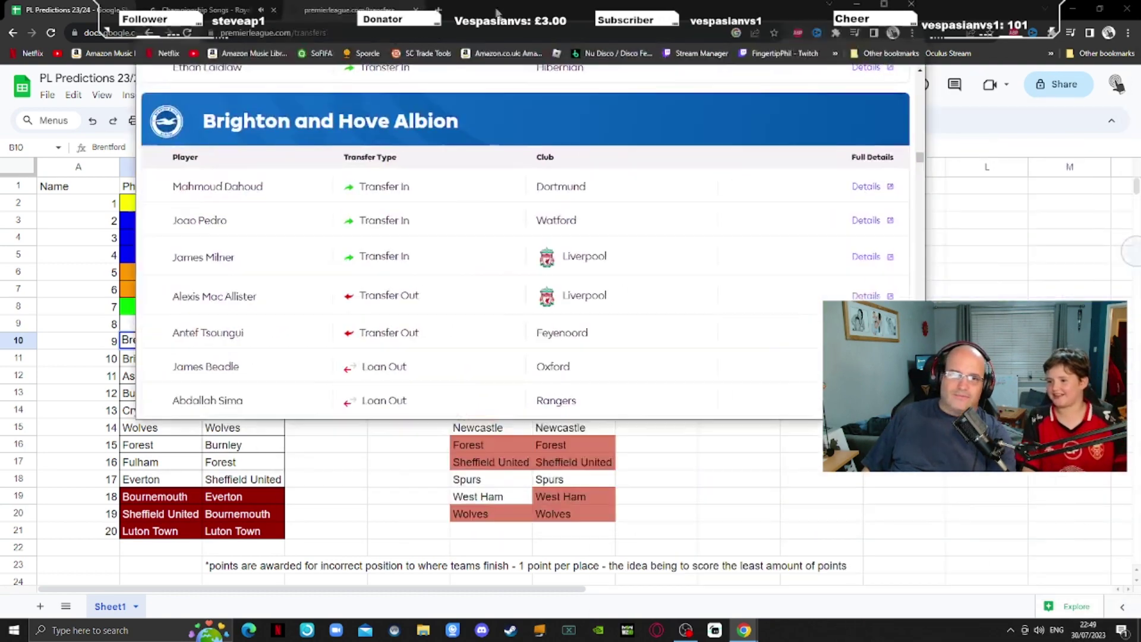
pyautogui.scroll(-7, 463, 354)
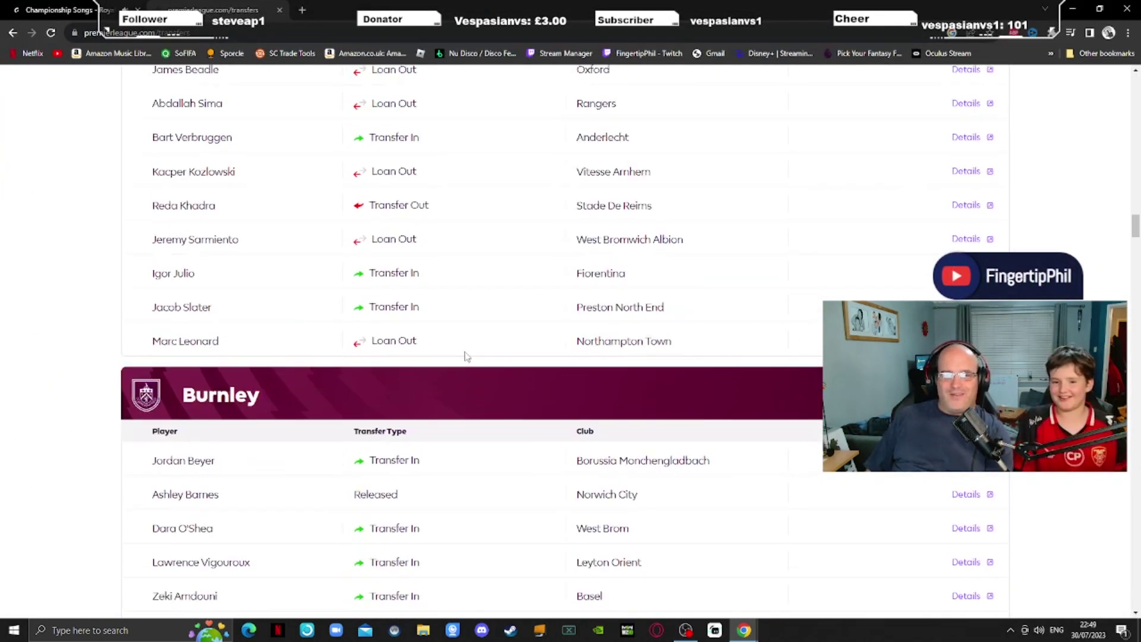
pyautogui.scroll(20, 454, 356)
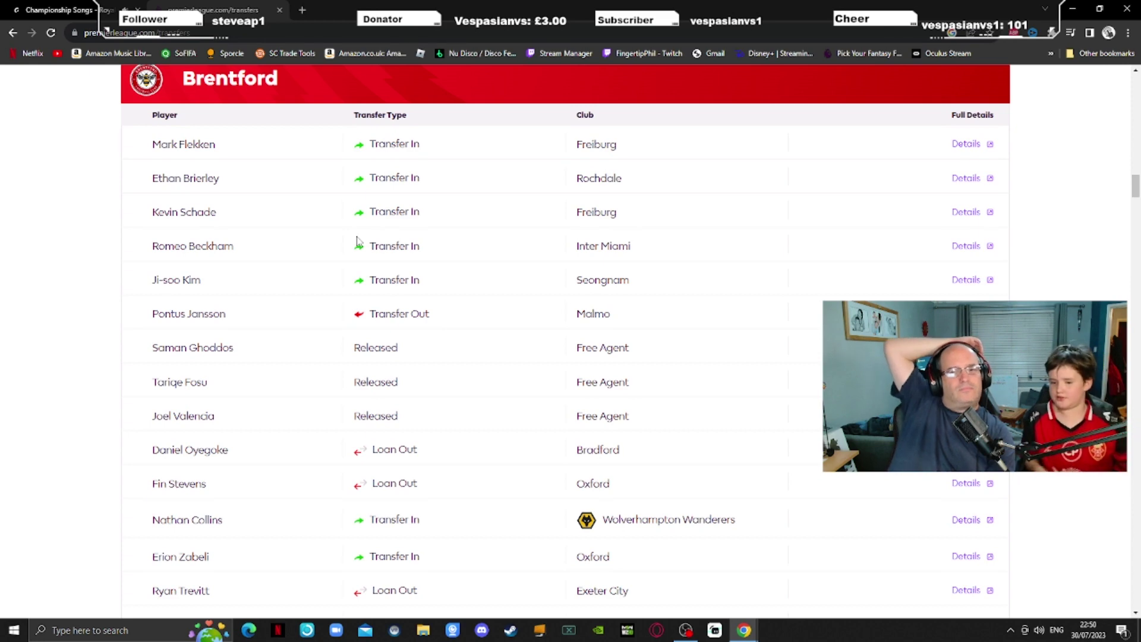
pyautogui.hotkey('alt', 'Tab')
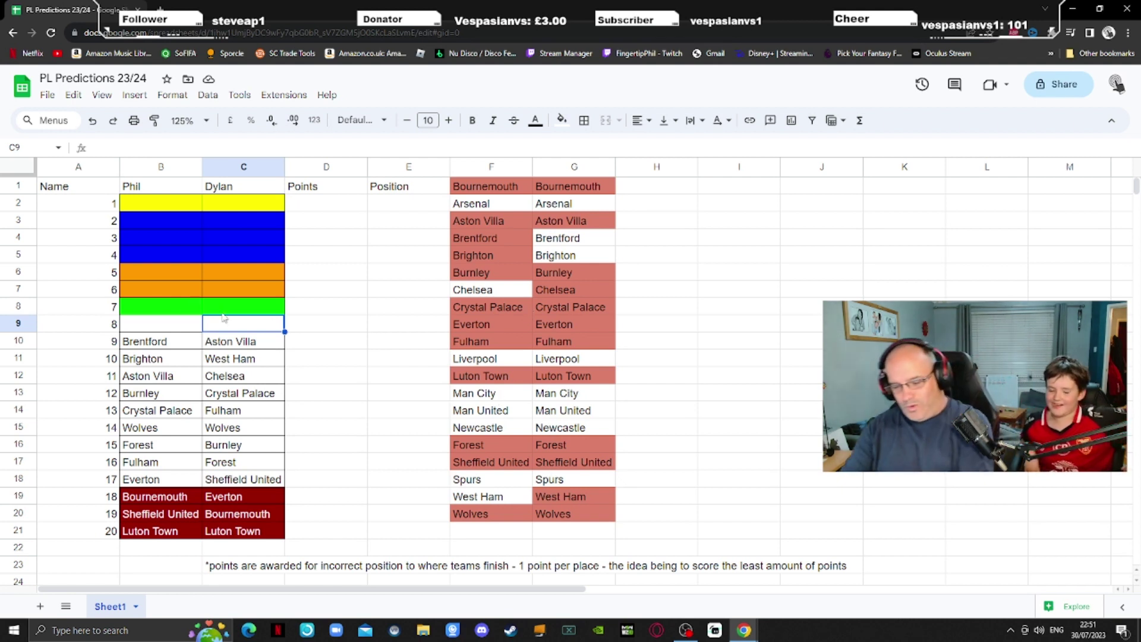
# - Enter Spurs in C9 as the second person's 8th-place prediction and shade Spurs in G18 red
pyautogui.write('Spurs')
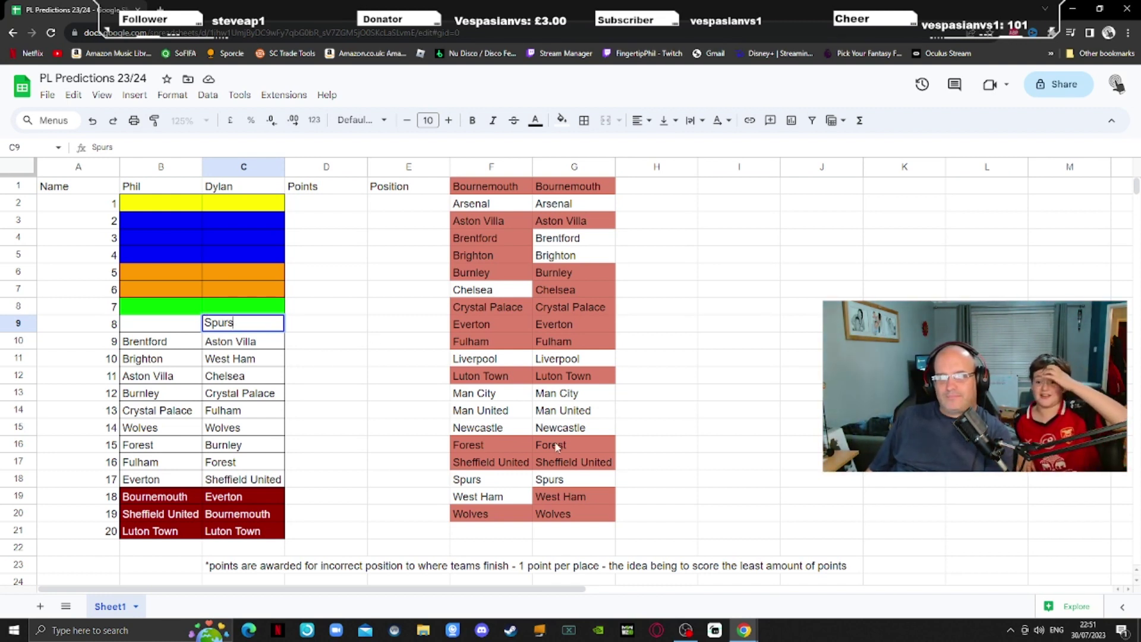
pyautogui.click(562, 481)
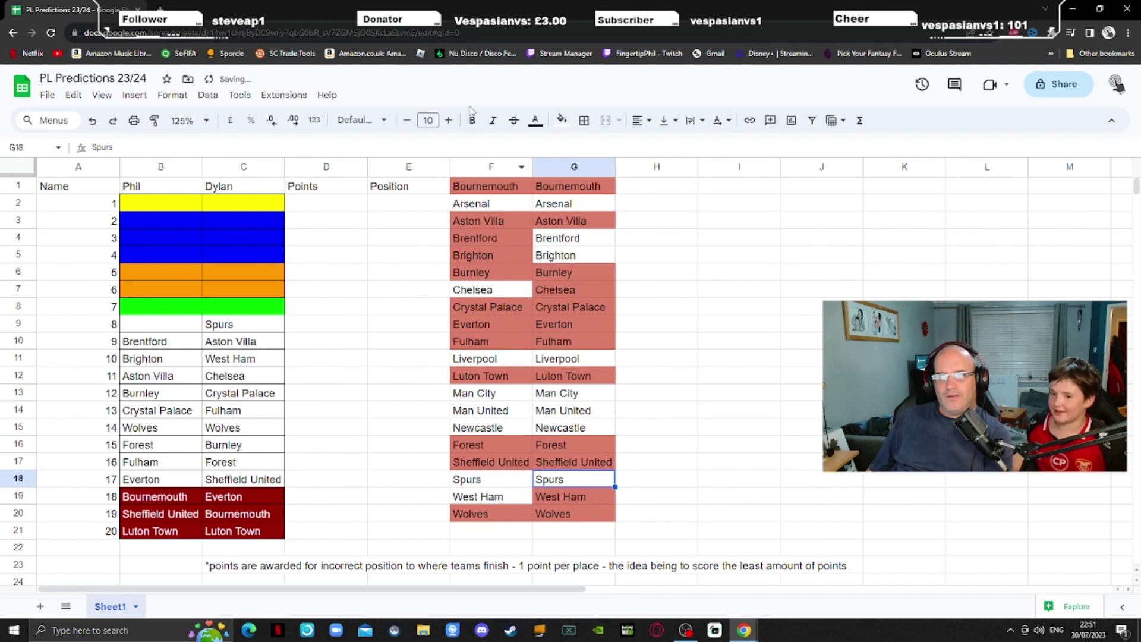
# - Enter West Ham in B9 as the first person's 8th-place prediction and shade West Ham in F19 red
pyautogui.click(201, 323)
pyautogui.write('West Ham,')
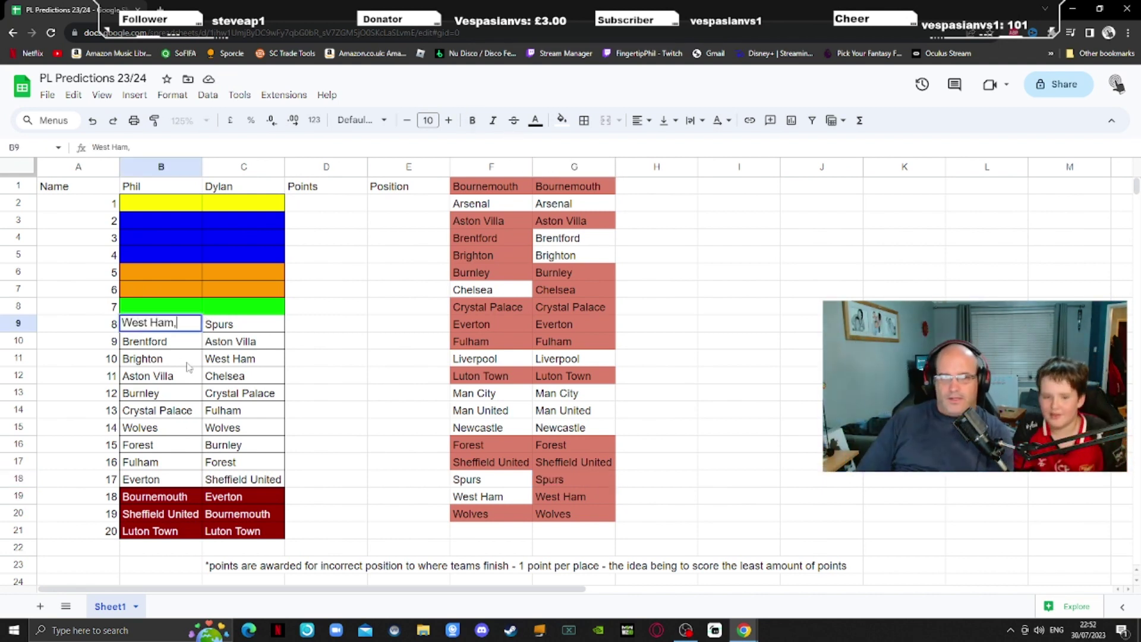
pyautogui.press('BackSpace')
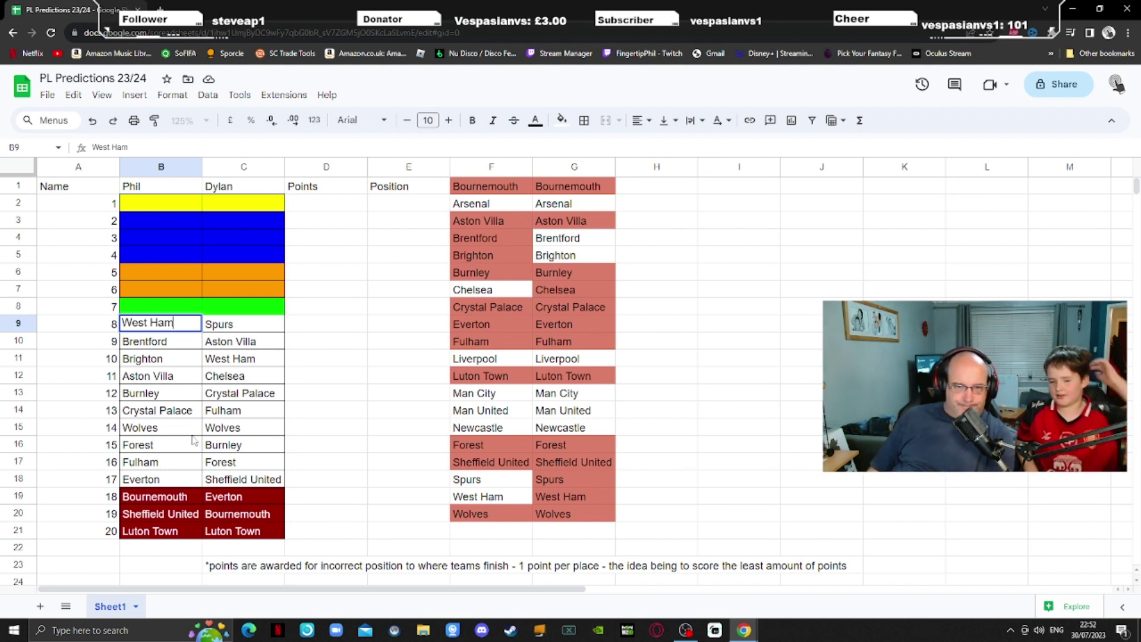
pyautogui.click(470, 503)
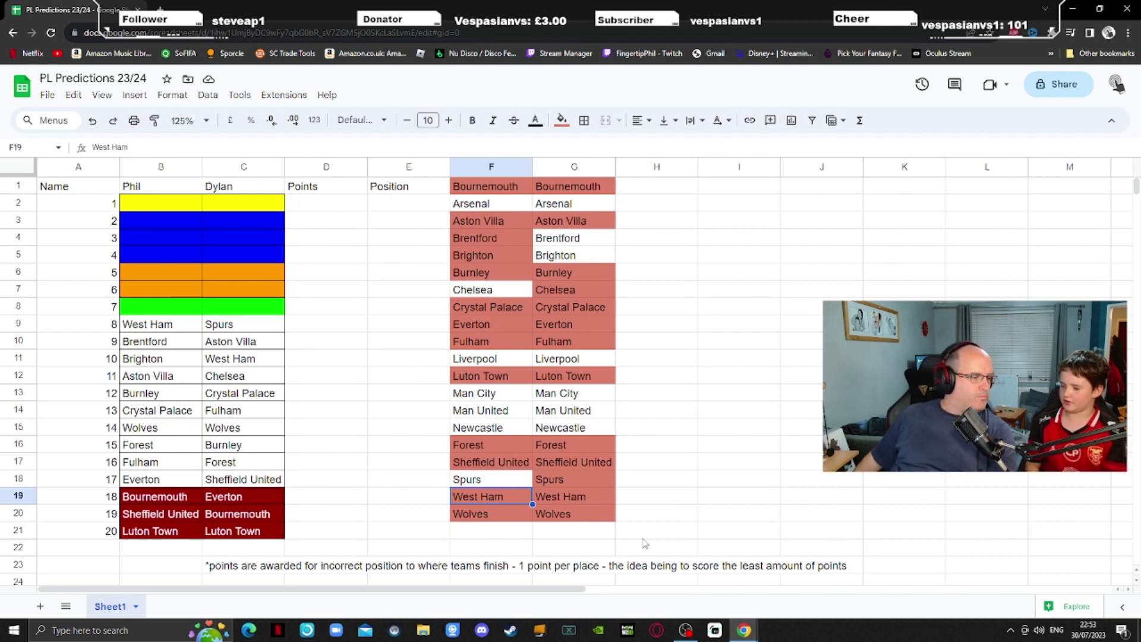
pyautogui.hotkey('ctrl', 'z')
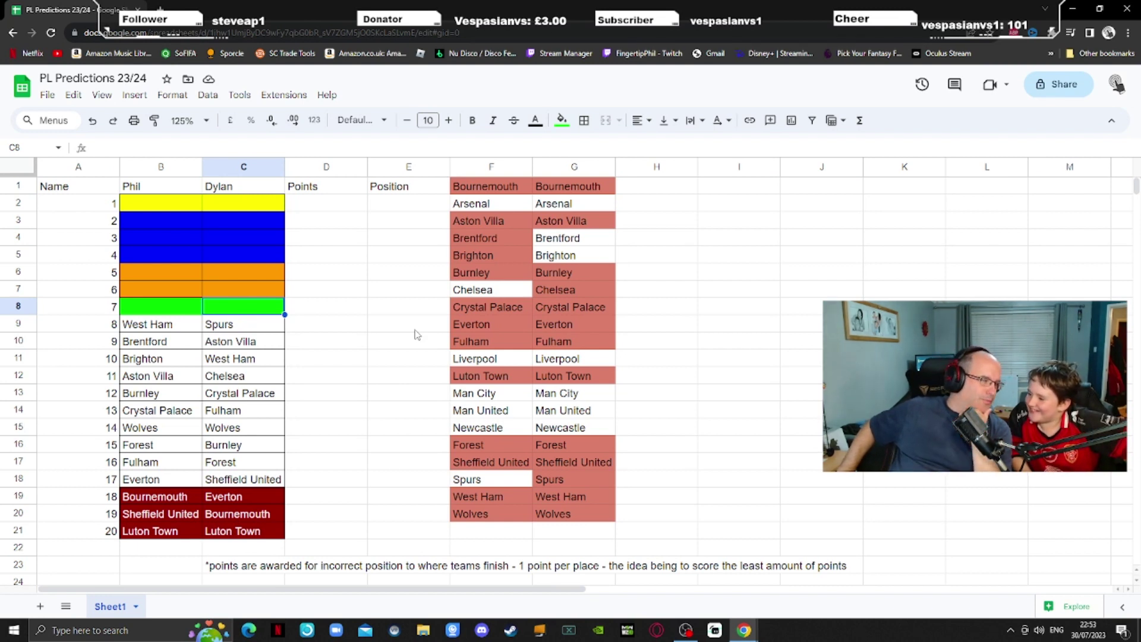
# - Enter Brighton in C8 as the second person's 7th-place prediction and shade Brighton in G5 red
pyautogui.write('B')
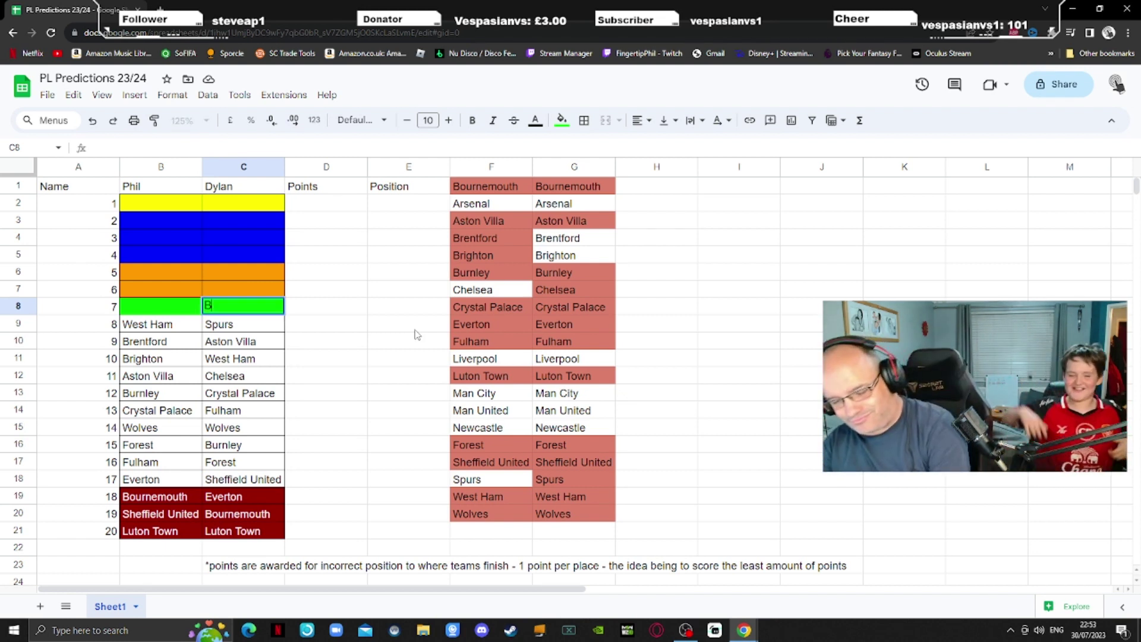
pyautogui.write('righton')
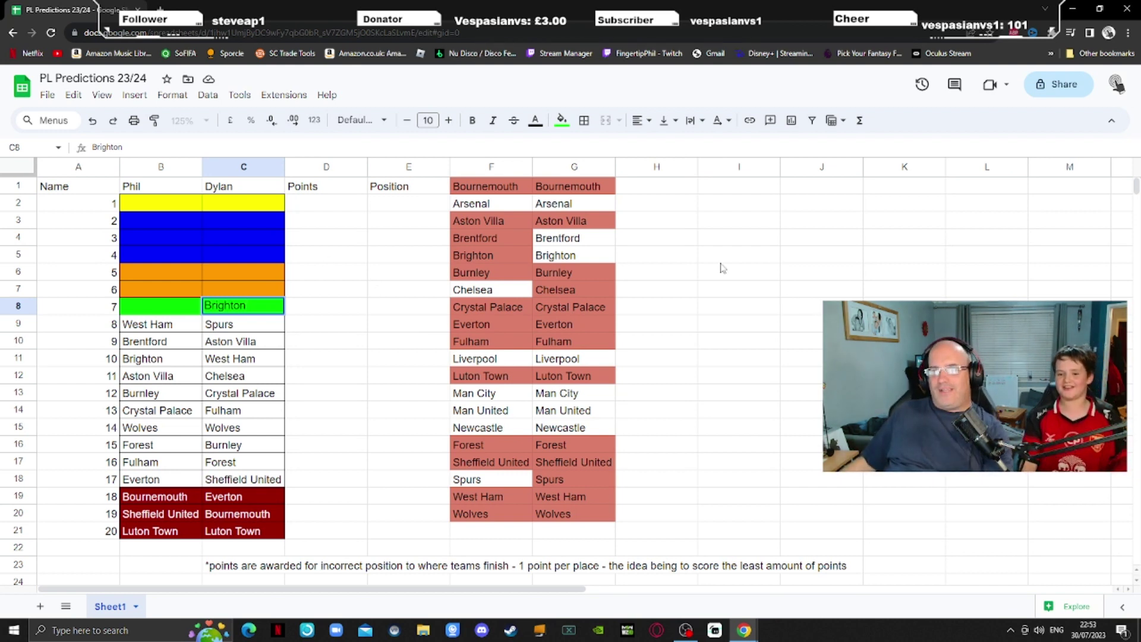
pyautogui.click(589, 259)
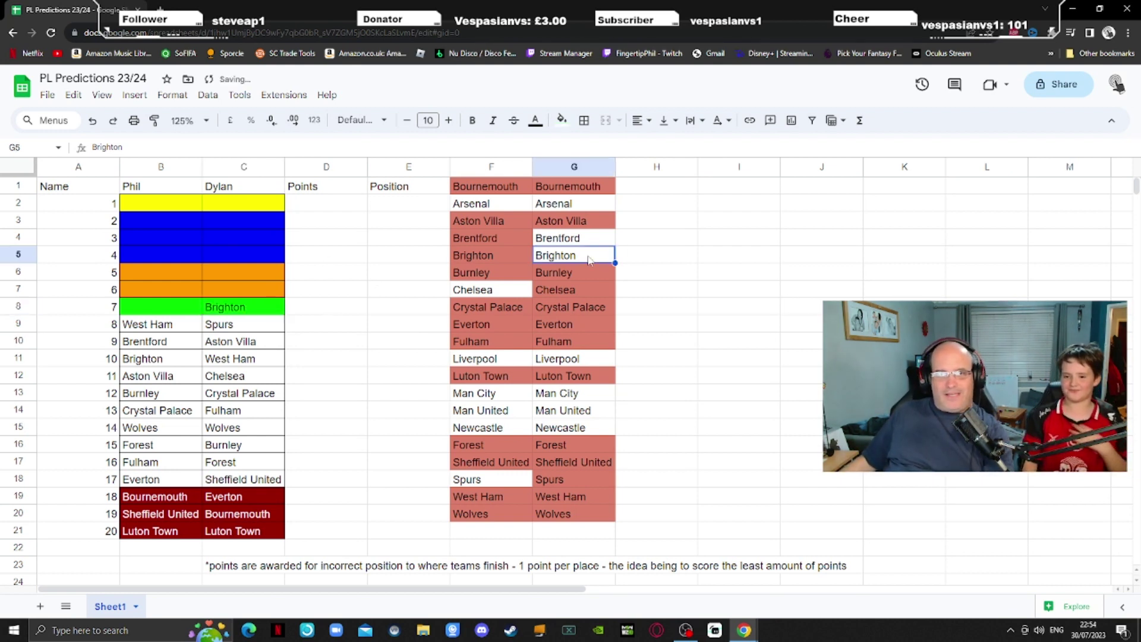
pyautogui.click(562, 120)
pyautogui.click(572, 219)
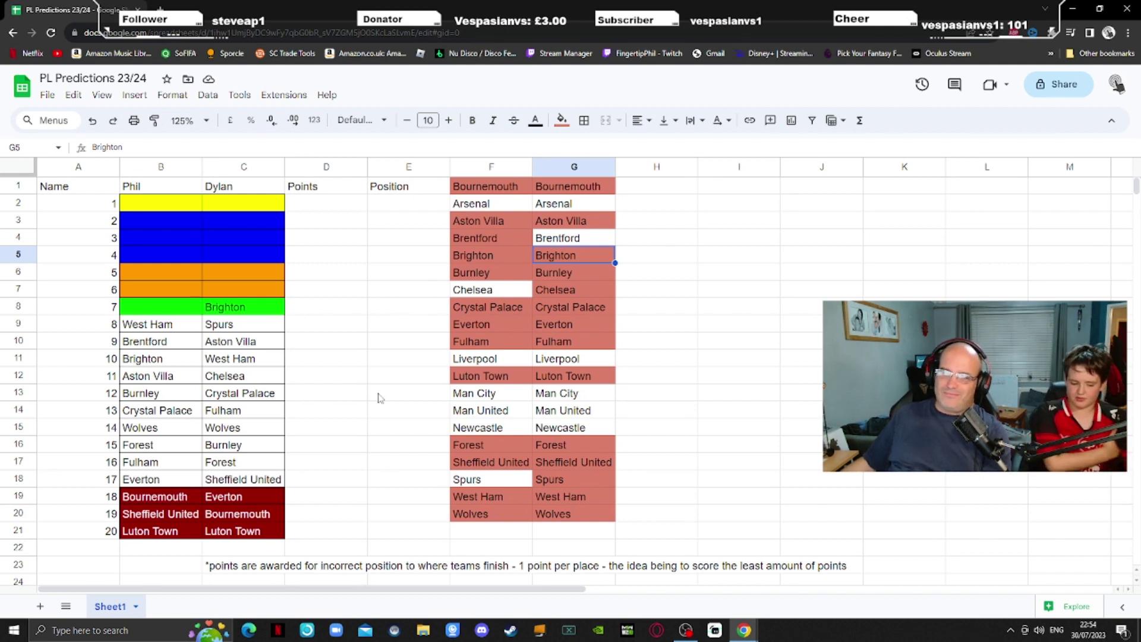
# - Enter Chelsea in B8 and Spurs in B7 as the first person's 7th- and 6th-place predictions, shading both teams red in column F
pyautogui.click(181, 299)
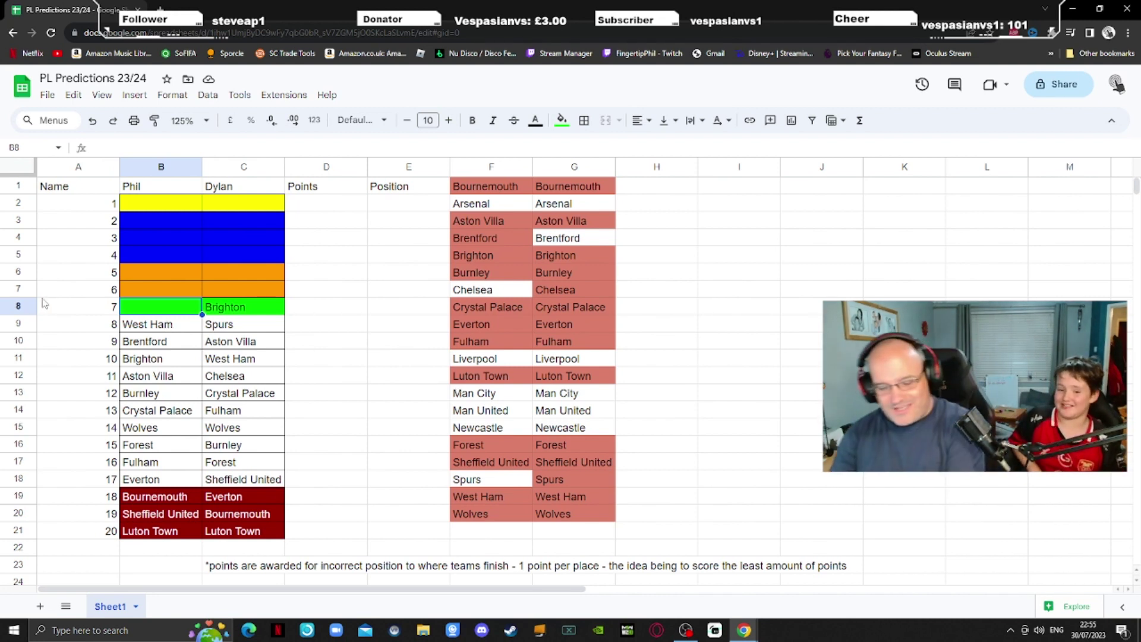
pyautogui.write('Chelsea')
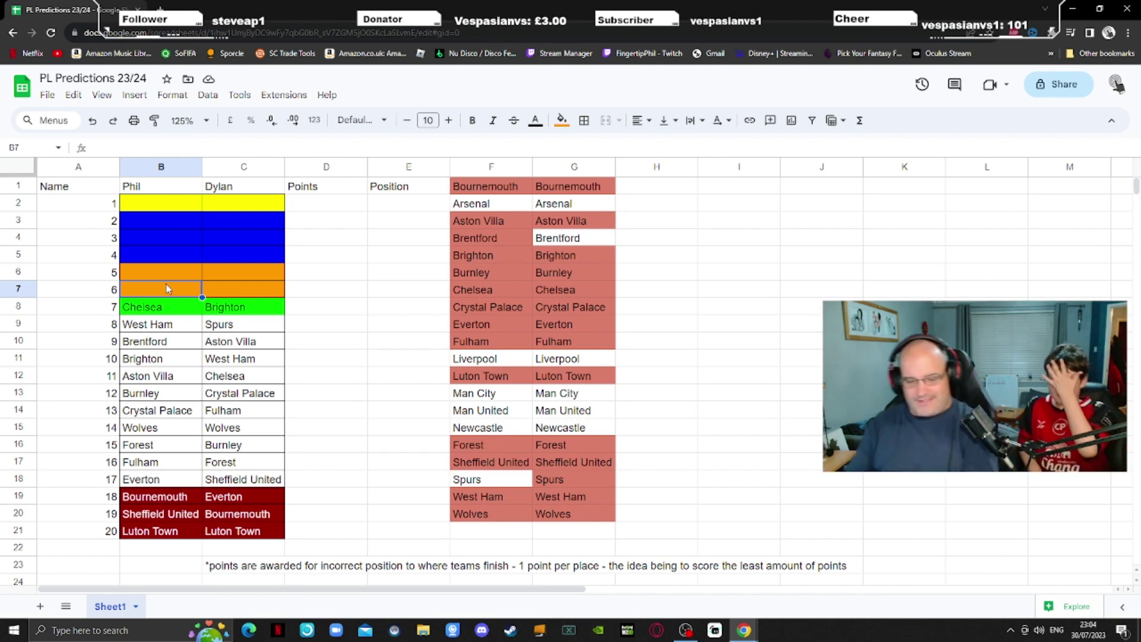
pyautogui.write('Spurs')
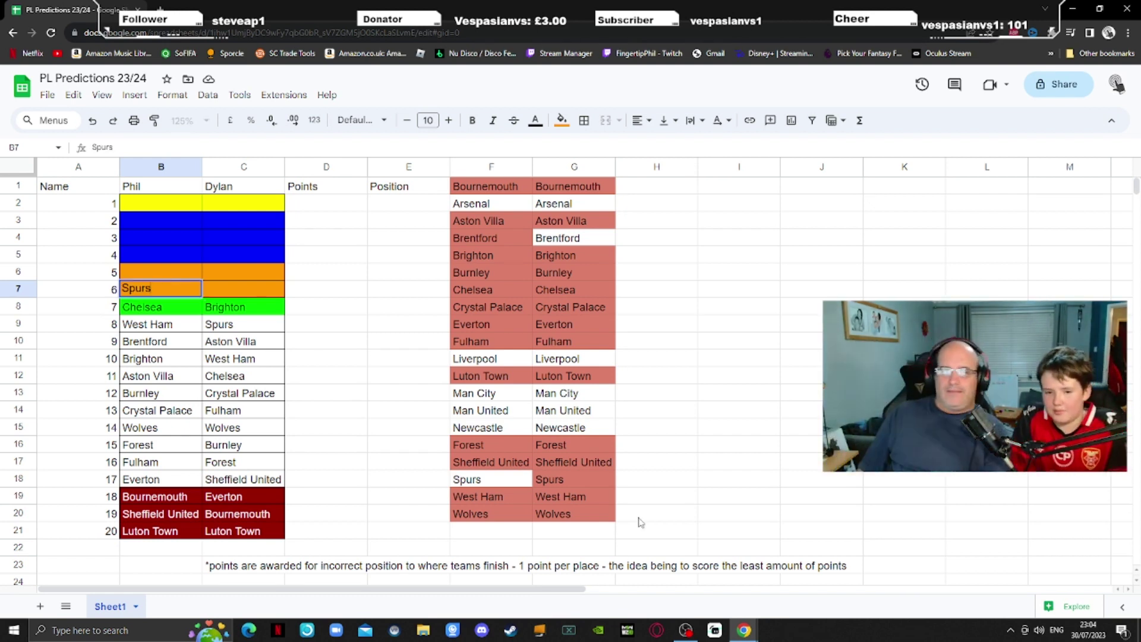
pyautogui.click(509, 480)
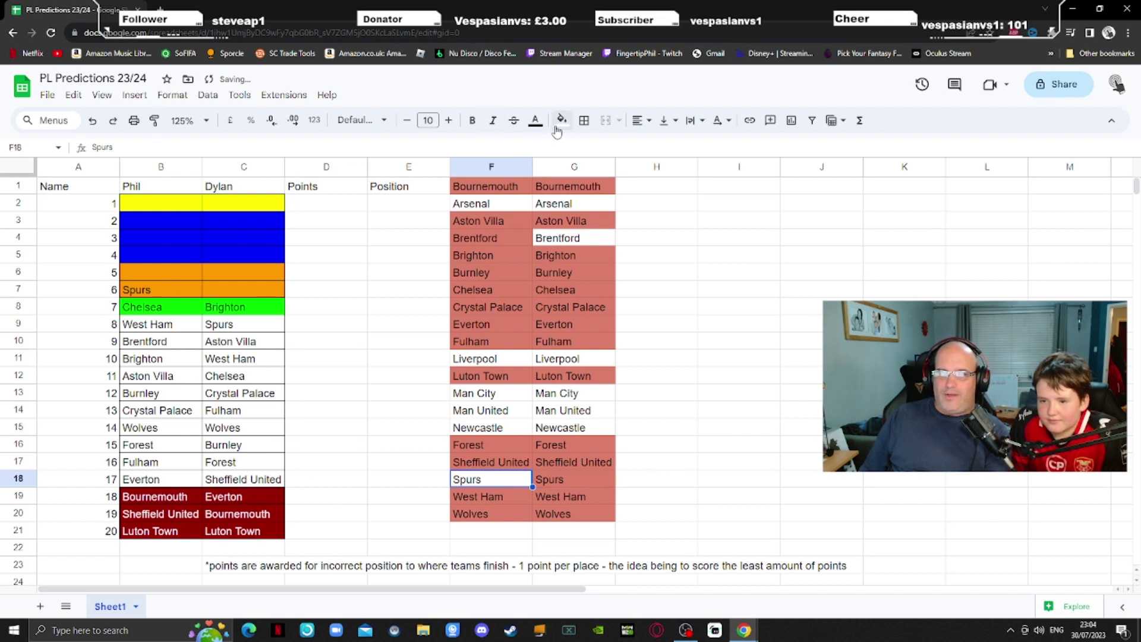
pyautogui.click(561, 121)
pyautogui.click(576, 211)
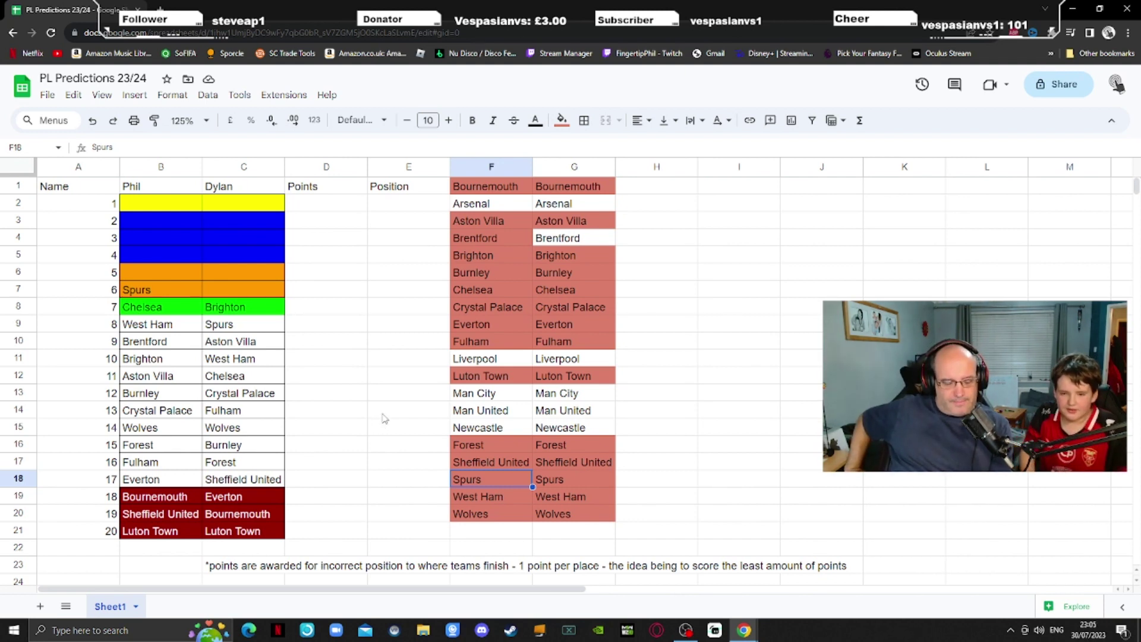
# - Enter Man United in C7 as the second person's 6th-place prediction and shade Man United in G14 red
pyautogui.click(236, 291)
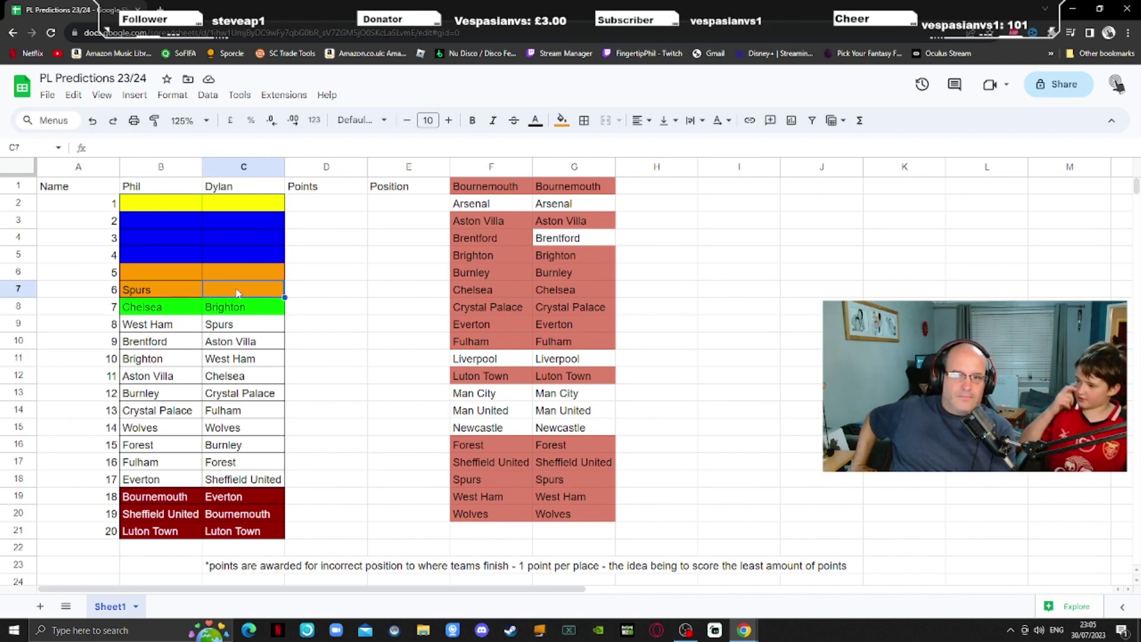
pyautogui.write('Man un')
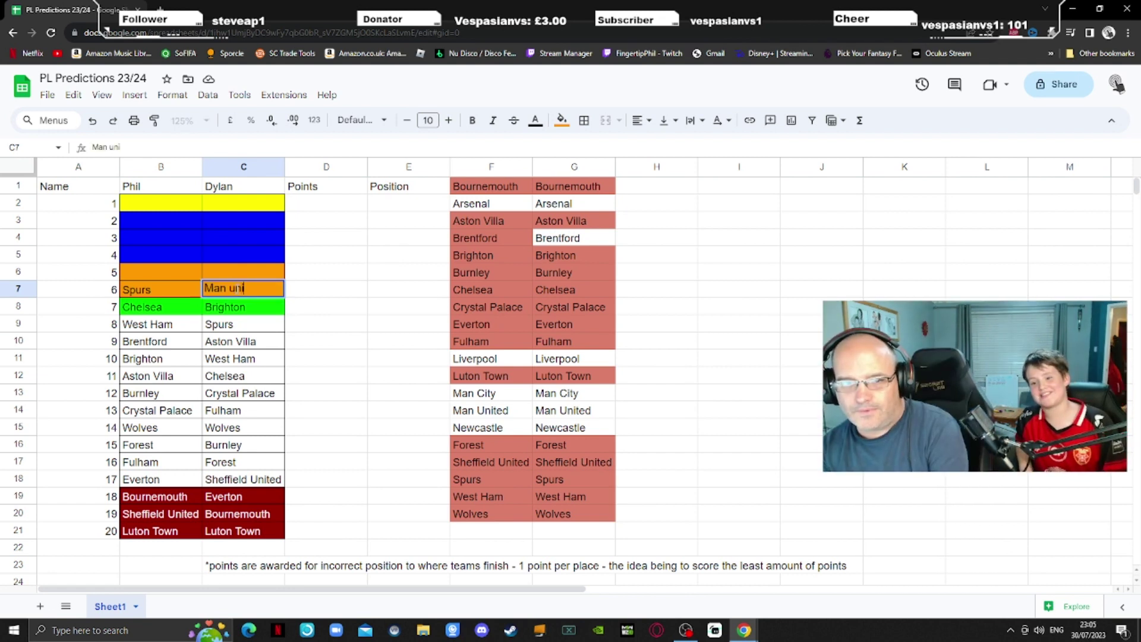
pyautogui.press('Return')
pyautogui.click(564, 410)
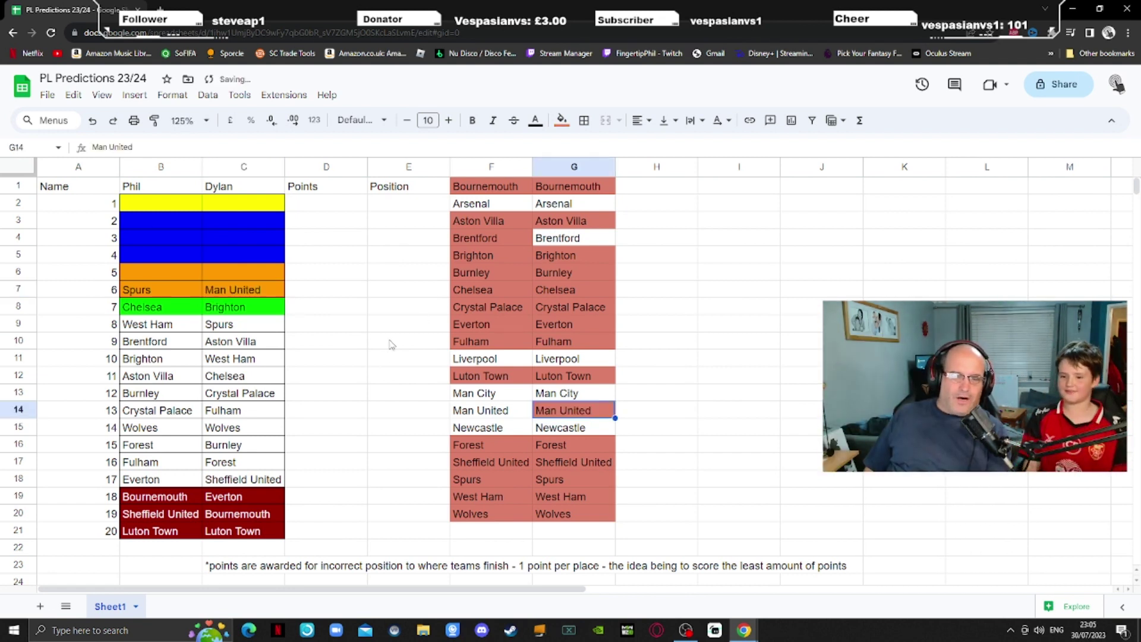
# - Enter Newcastle in B6 as the first person's 5th-place prediction
pyautogui.click(171, 274)
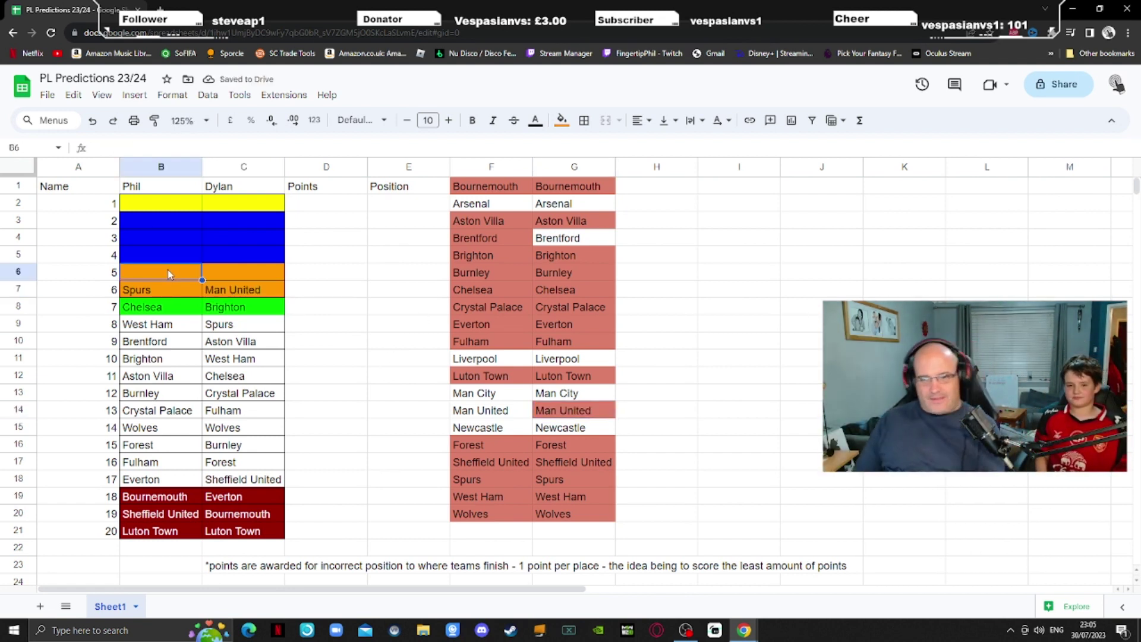
pyautogui.write('Newcastle')
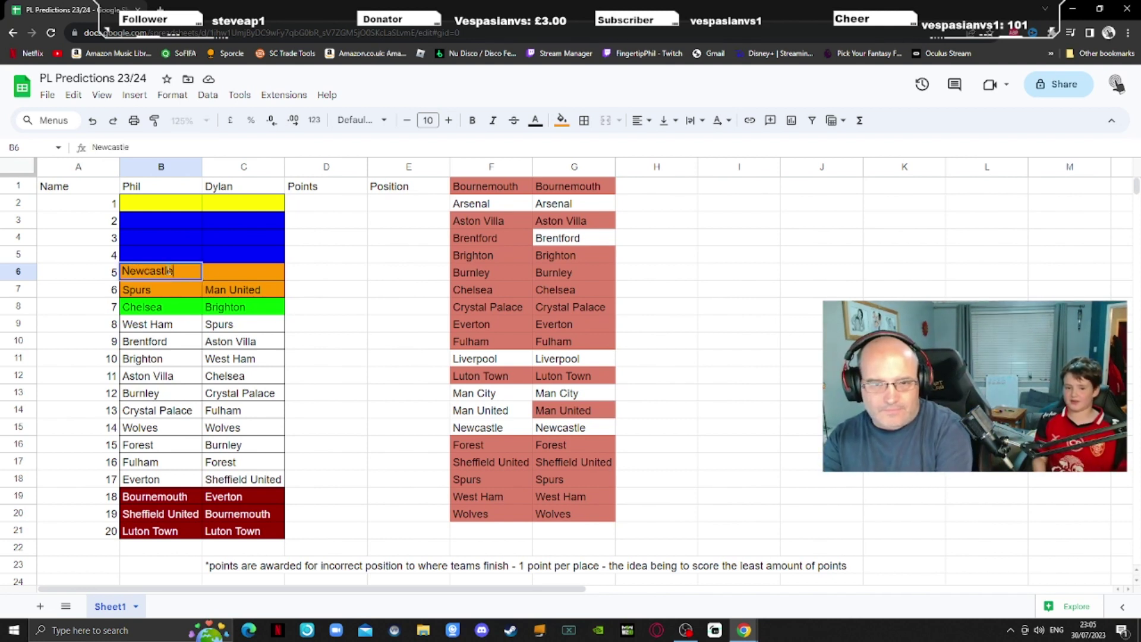
pyautogui.click(254, 259)
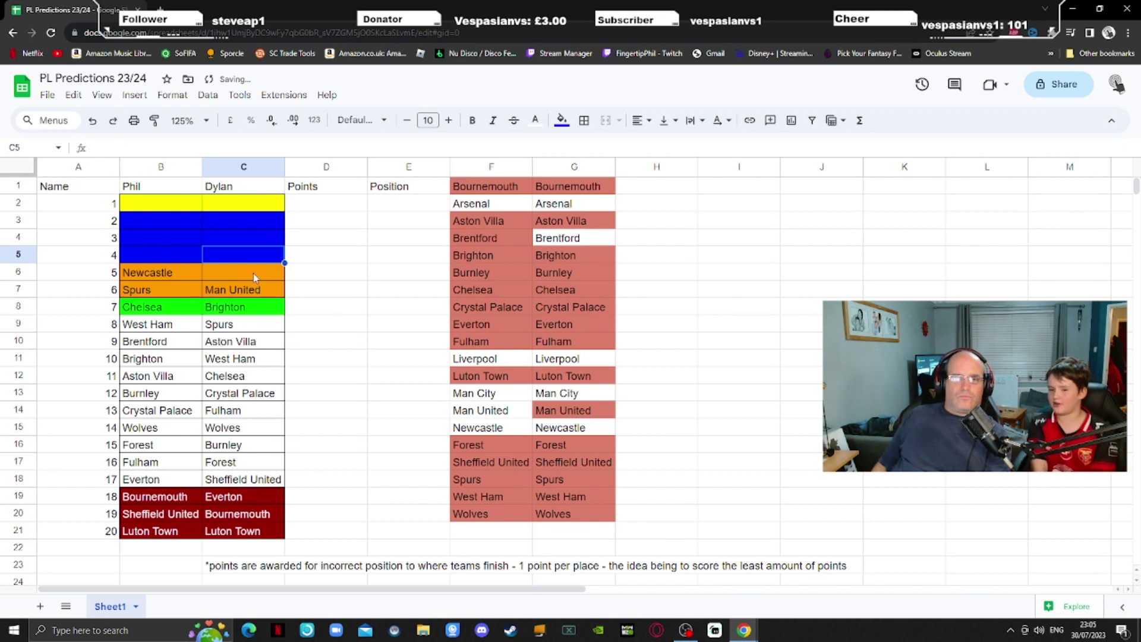
pyautogui.click(254, 274)
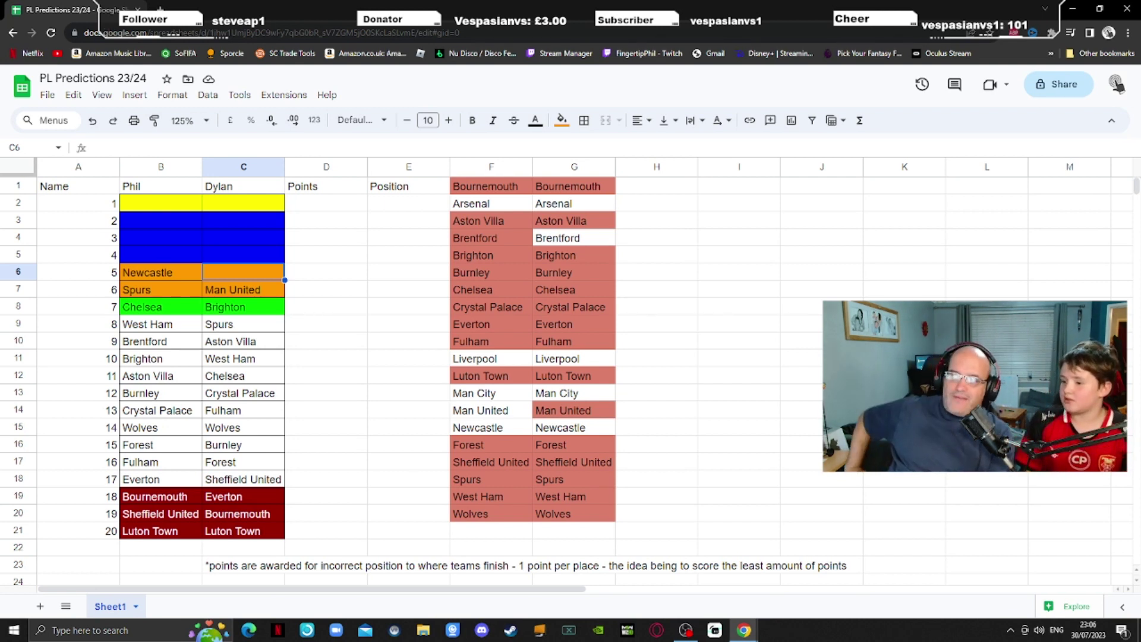
# - Review Newcastle's incoming and outgoing players on the Premier League transfers page, and return to the predictions sheet
pyautogui.hotkey('alt', 'Tab')
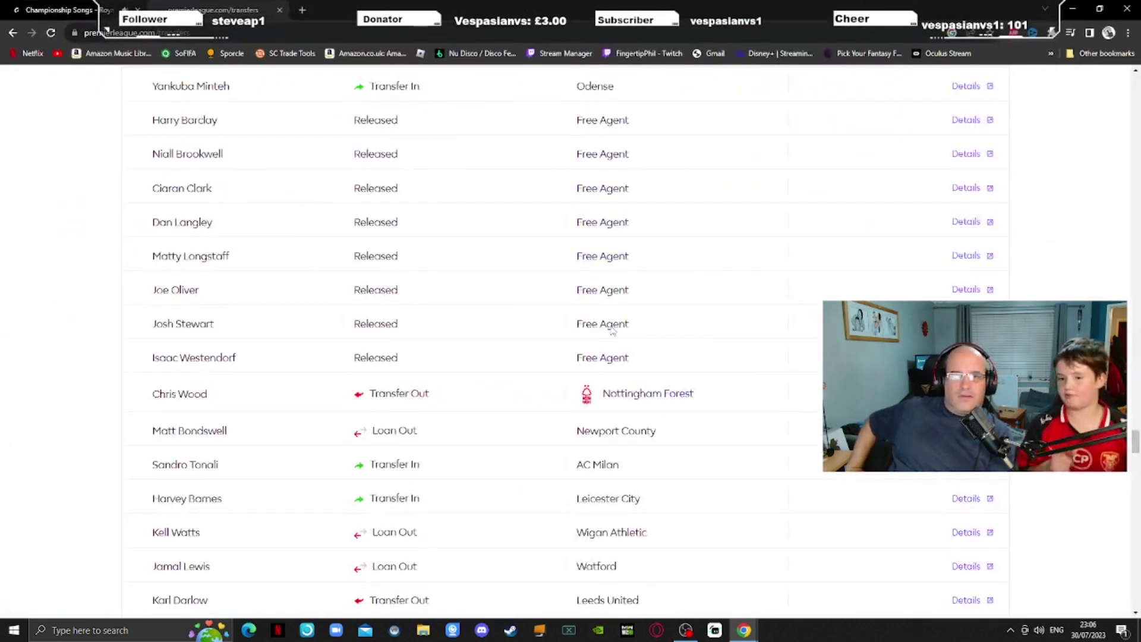
pyautogui.scroll(-2, 350, 387)
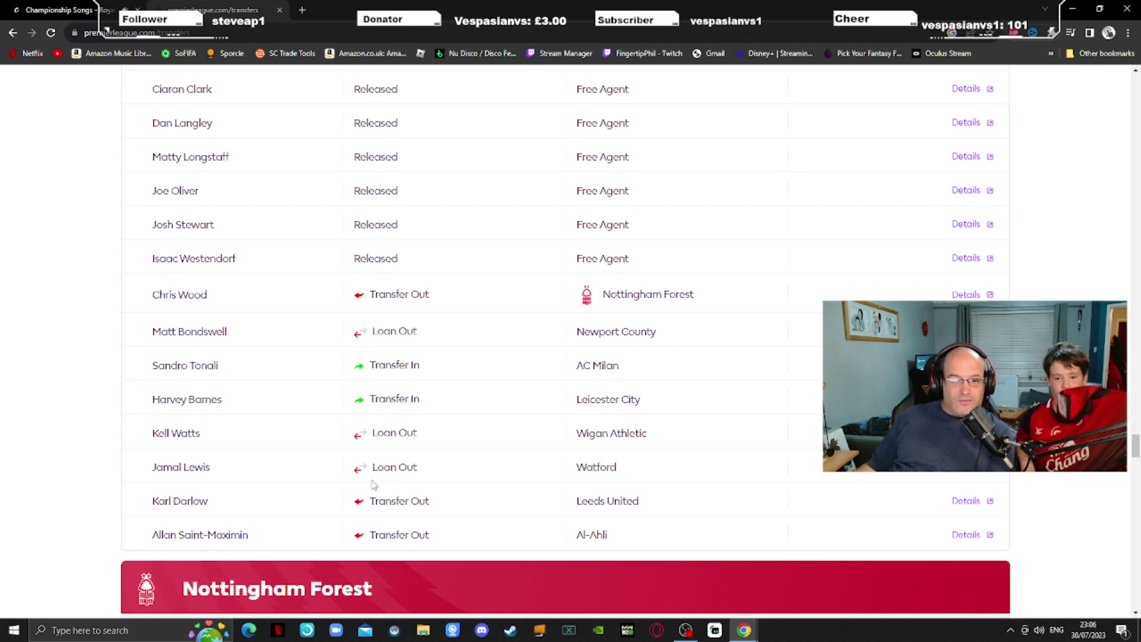
pyautogui.scroll(2, 97, 268)
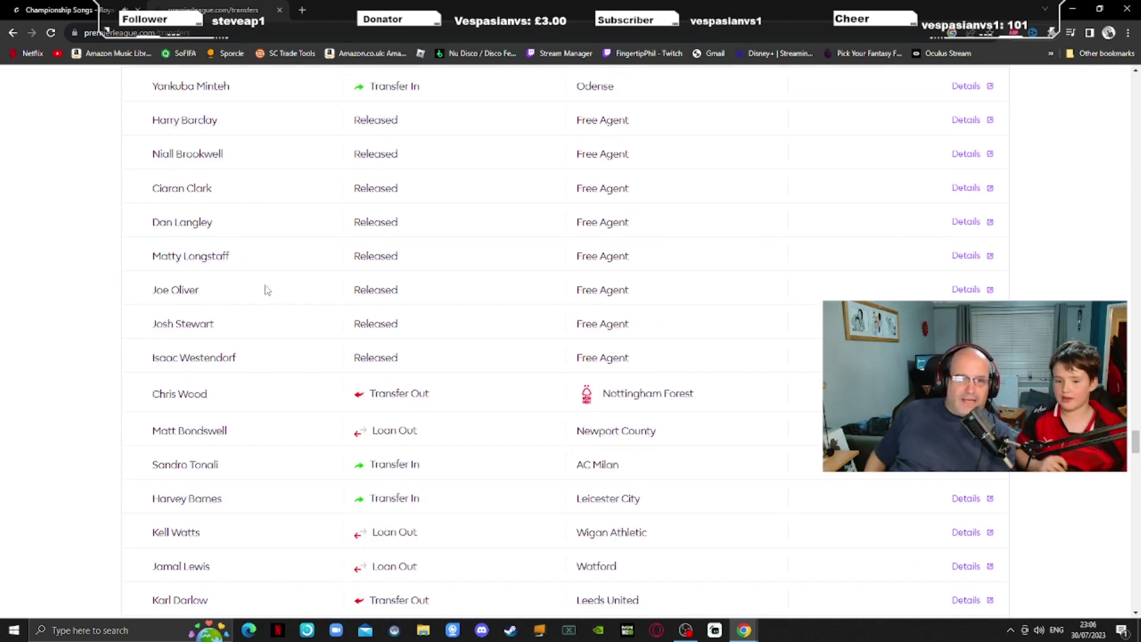
pyautogui.moveTo(387, 7); pyautogui.dragTo(1091, 365)
# - Enter Brentford in C6 as the second person's 5th-place prediction and shade Brentford in G4 red
pyautogui.click(225, 263)
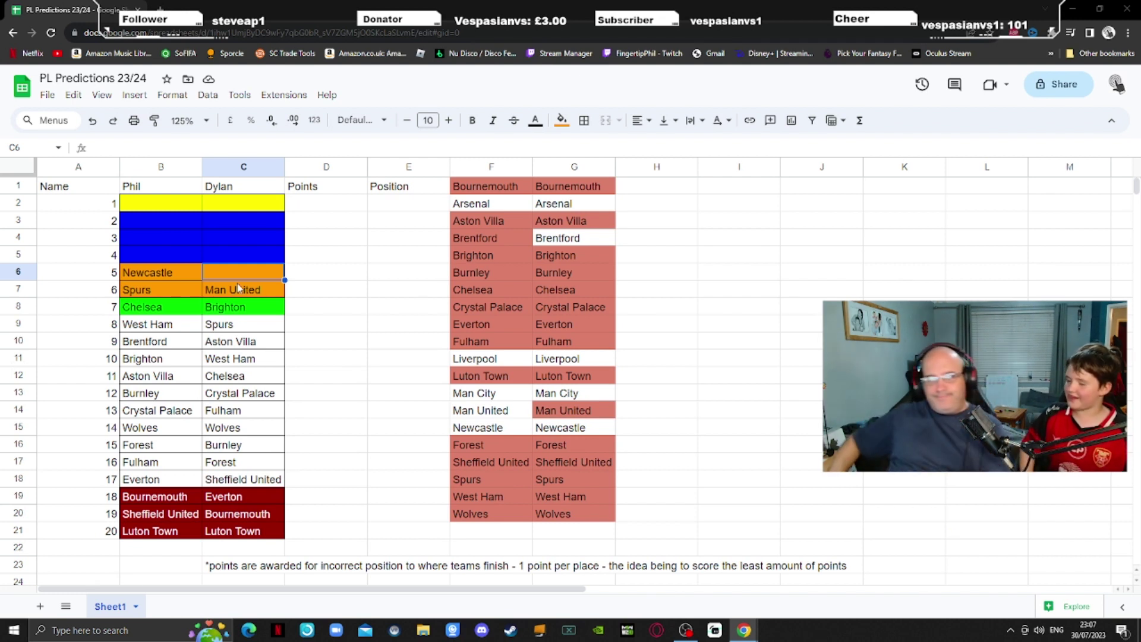
pyautogui.write('Brentford')
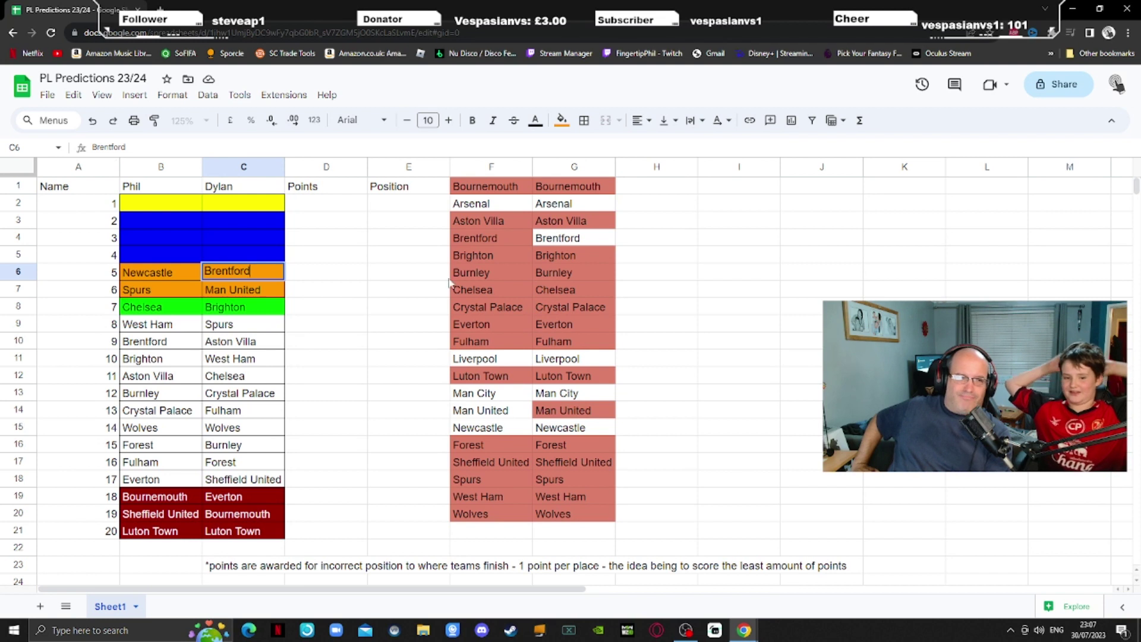
pyautogui.click(274, 254)
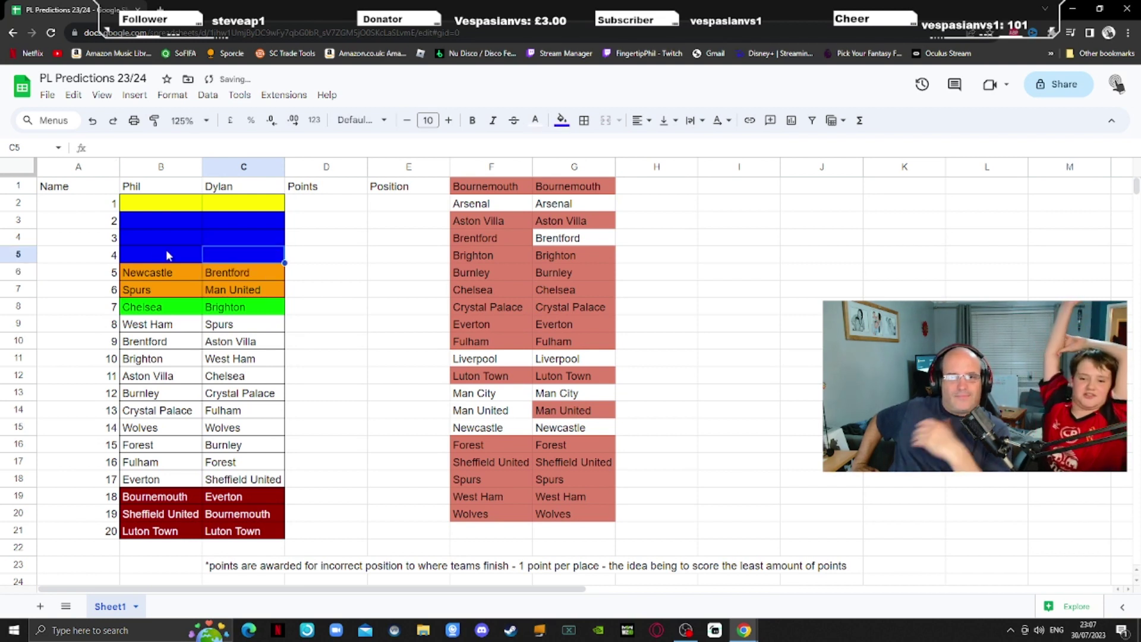
pyautogui.click(573, 238)
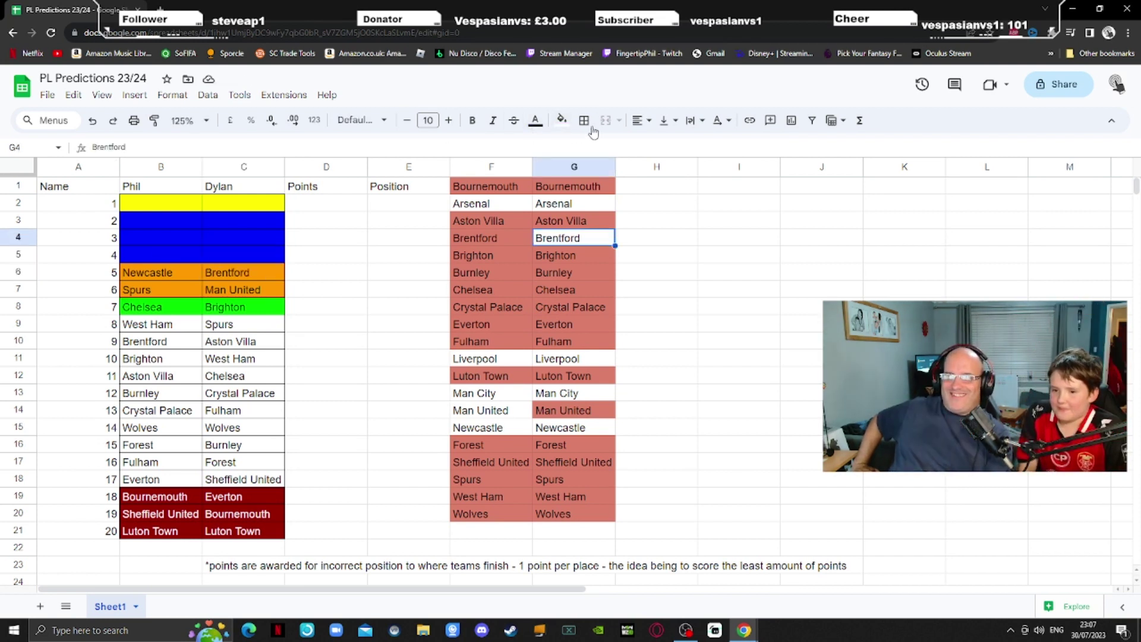
pyautogui.click(562, 121)
pyautogui.click(567, 210)
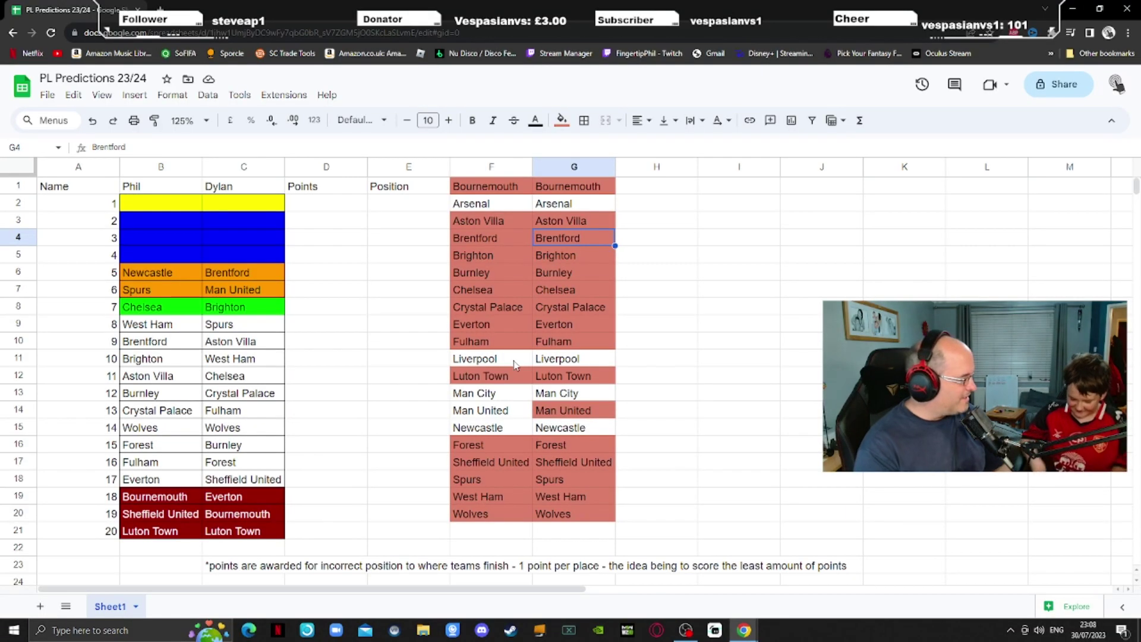
# - Shade Newcastle in F15 red in the first person's team list
pyautogui.click(491, 428)
pyautogui.click(561, 120)
pyautogui.click(579, 234)
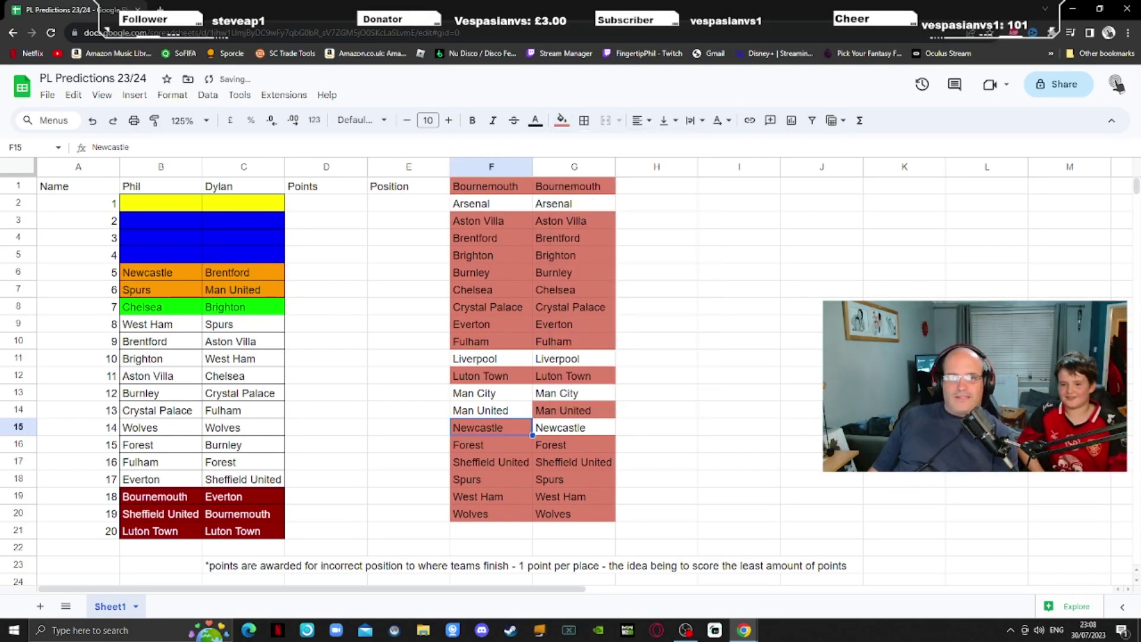
# - Enter Arsenal in C5 as the second person's 4th-place prediction
pyautogui.click(234, 265)
pyautogui.write('Arsenal')
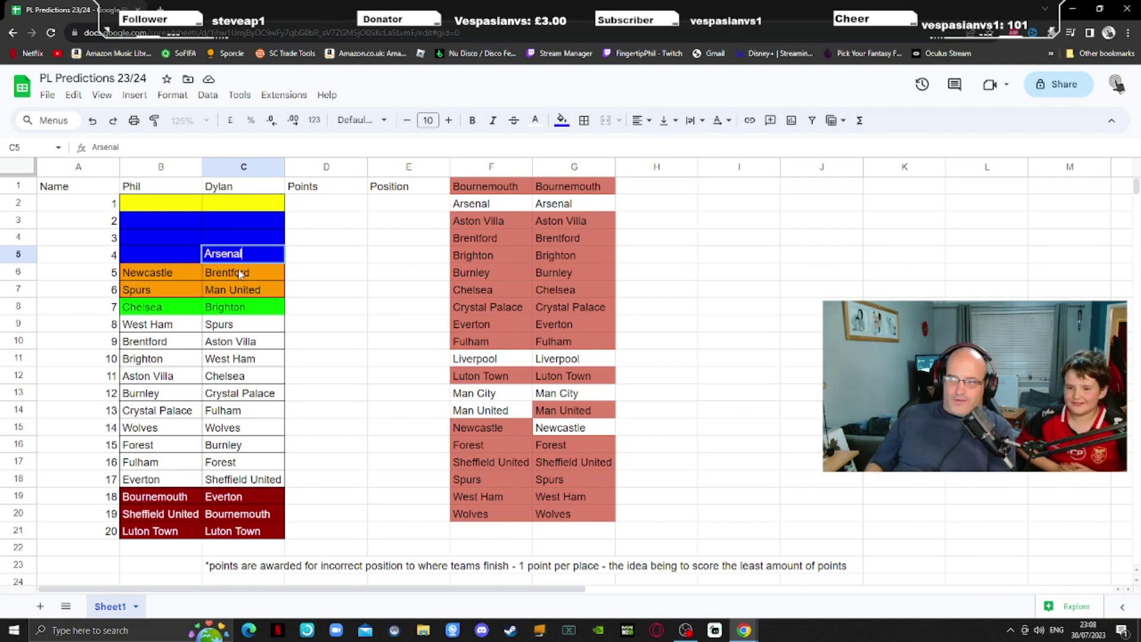
# - Switch to the Premier League transfers page and review Arsenal's incoming, outgoing and released players
pyautogui.hotkey('alt', 'Tab')
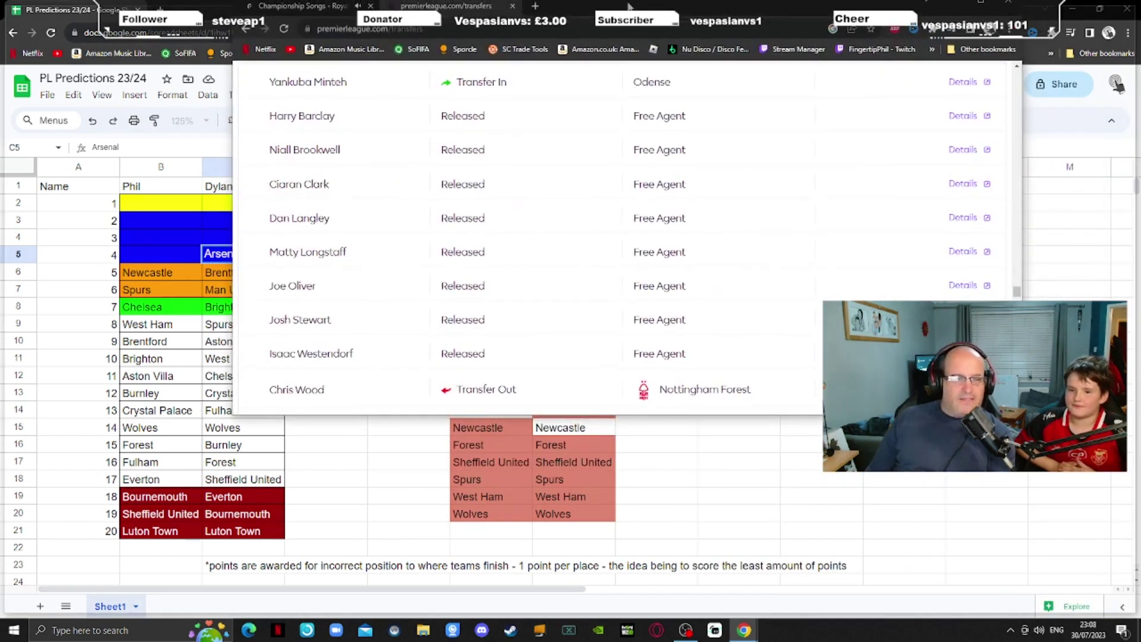
pyautogui.doubleClick(600, 26)
pyautogui.scroll(-15, 416, 272)
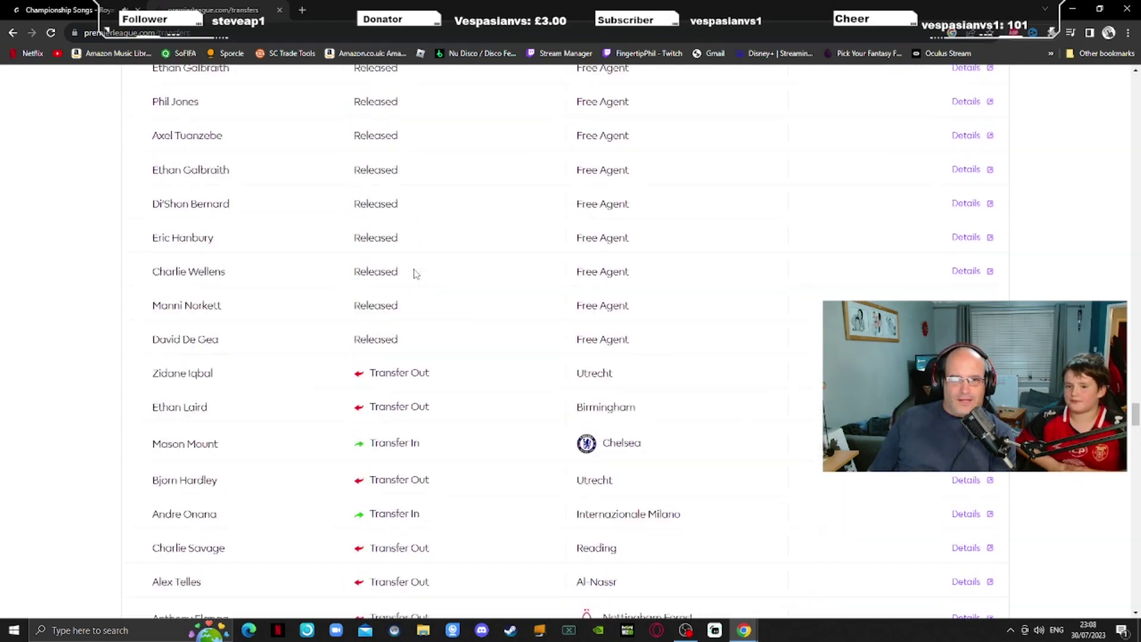
pyautogui.scroll(20, 414, 272)
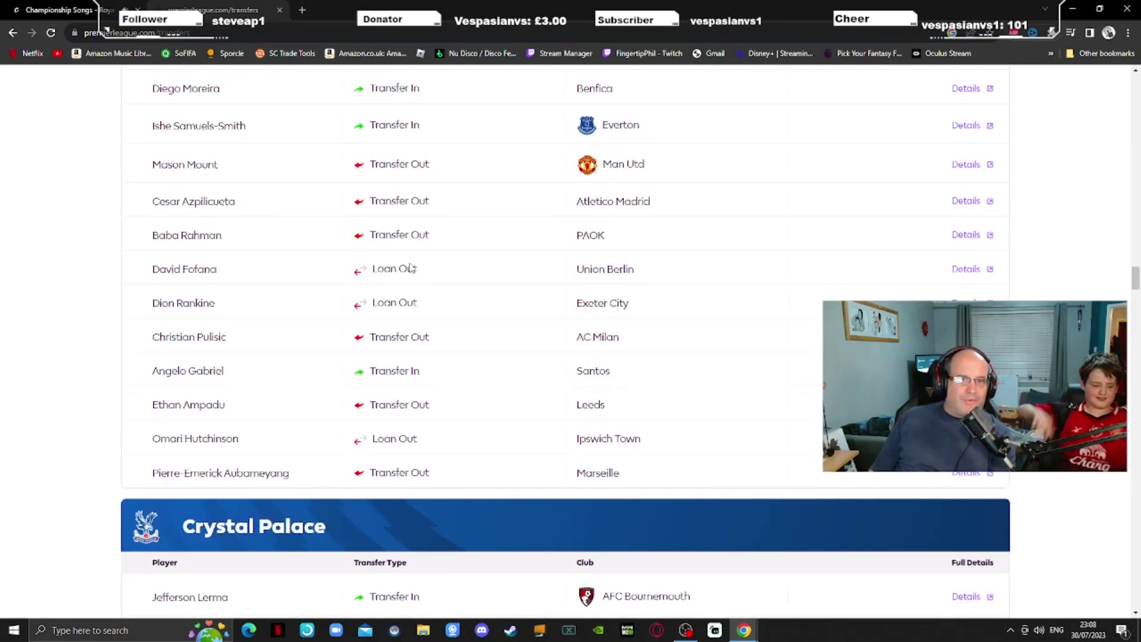
pyautogui.scroll(15, 410, 267)
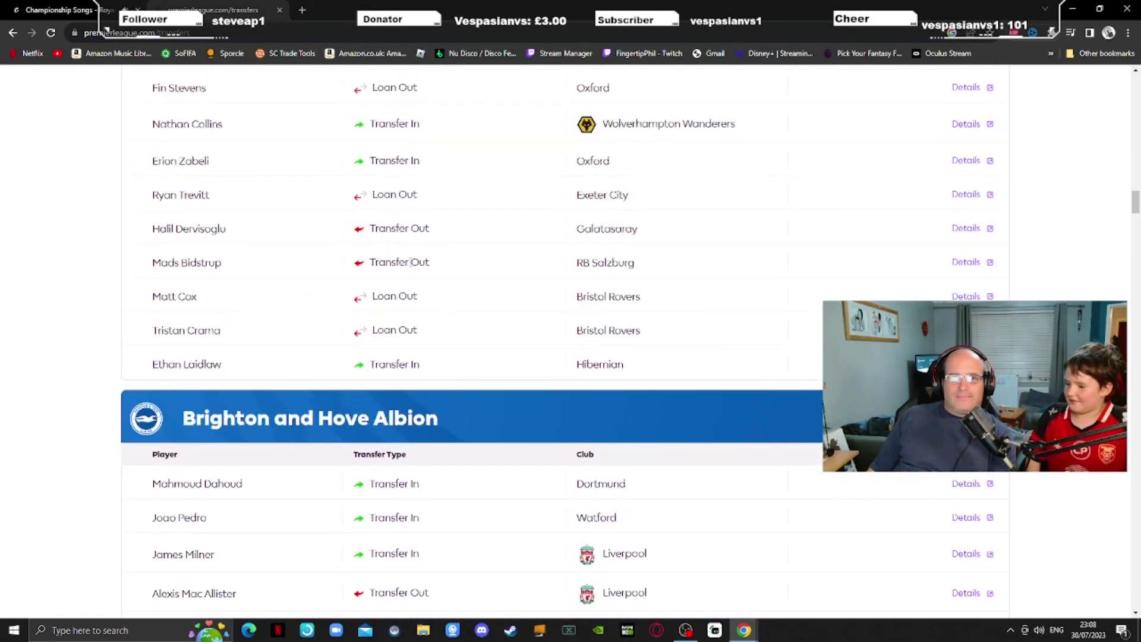
pyautogui.scroll(15, 410, 261)
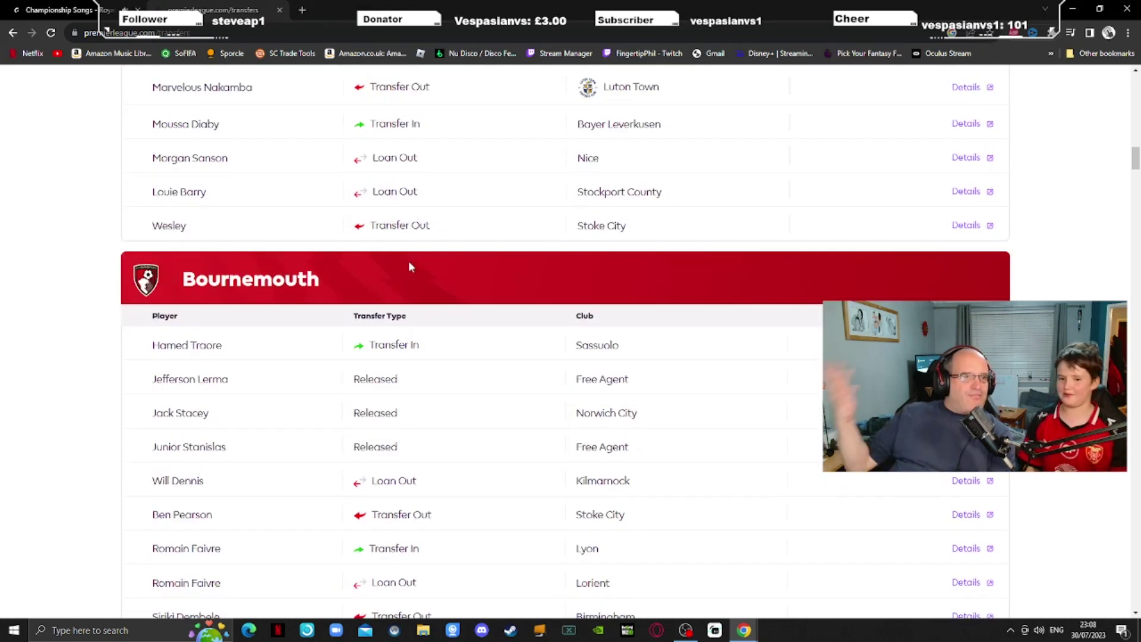
pyautogui.scroll(4, 408, 262)
pyautogui.scroll(20, 408, 266)
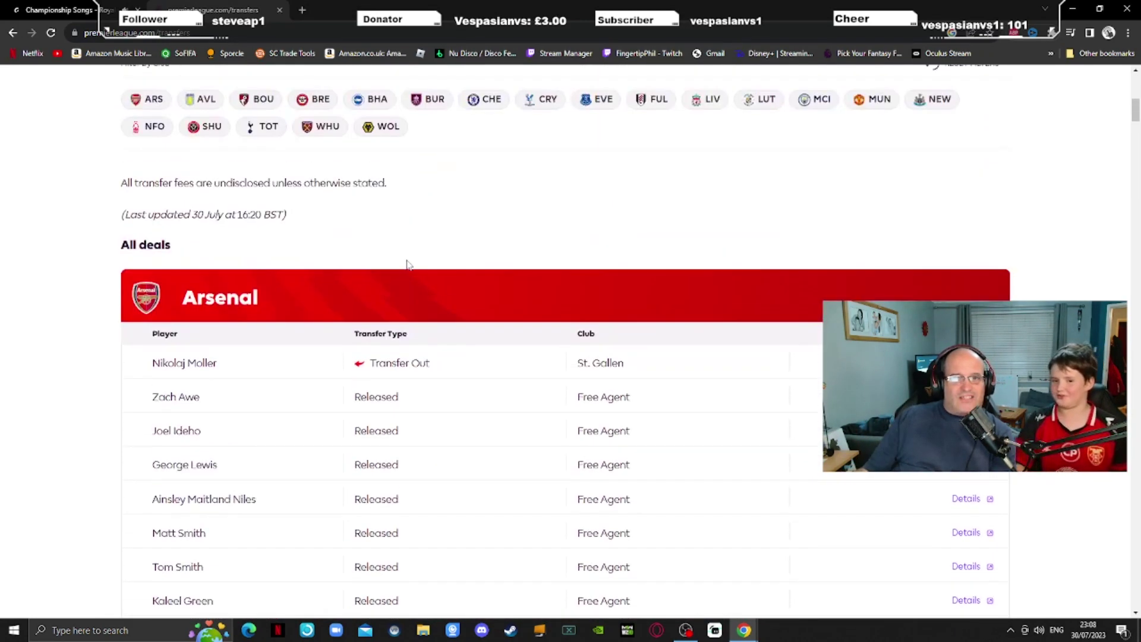
pyautogui.scroll(-2, 408, 266)
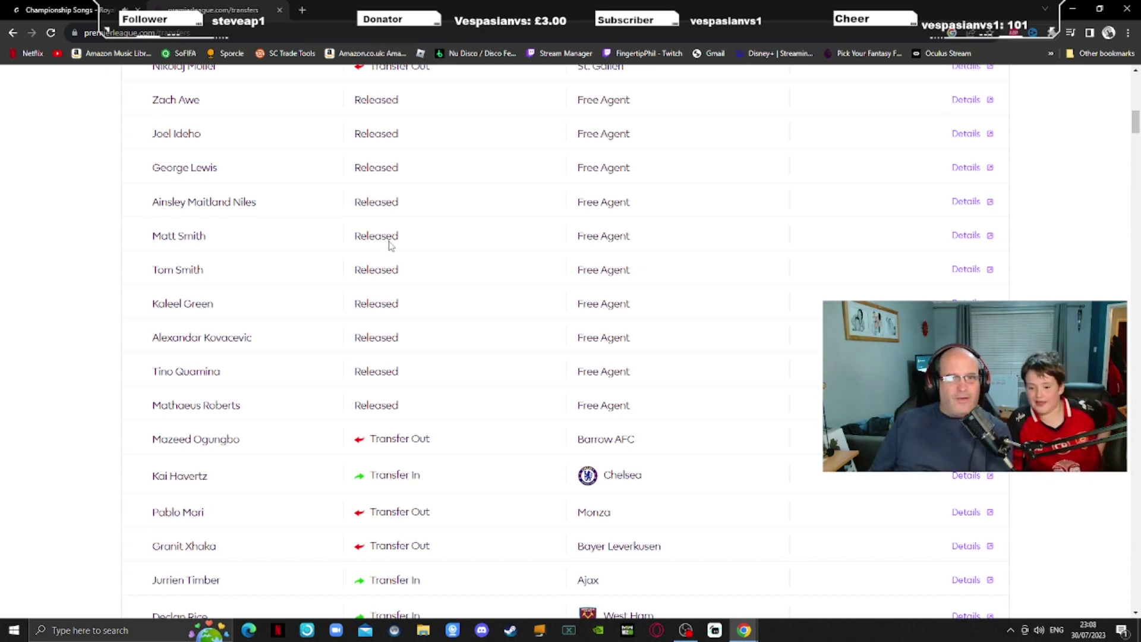
pyautogui.scroll(2, 367, 227)
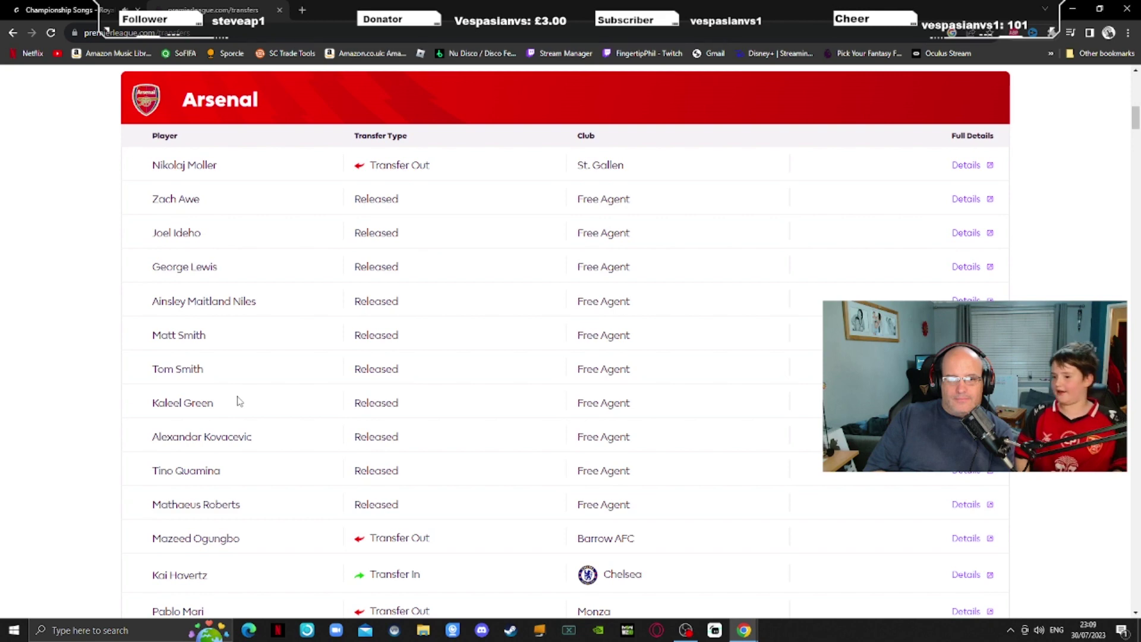
pyautogui.scroll(-2, 238, 402)
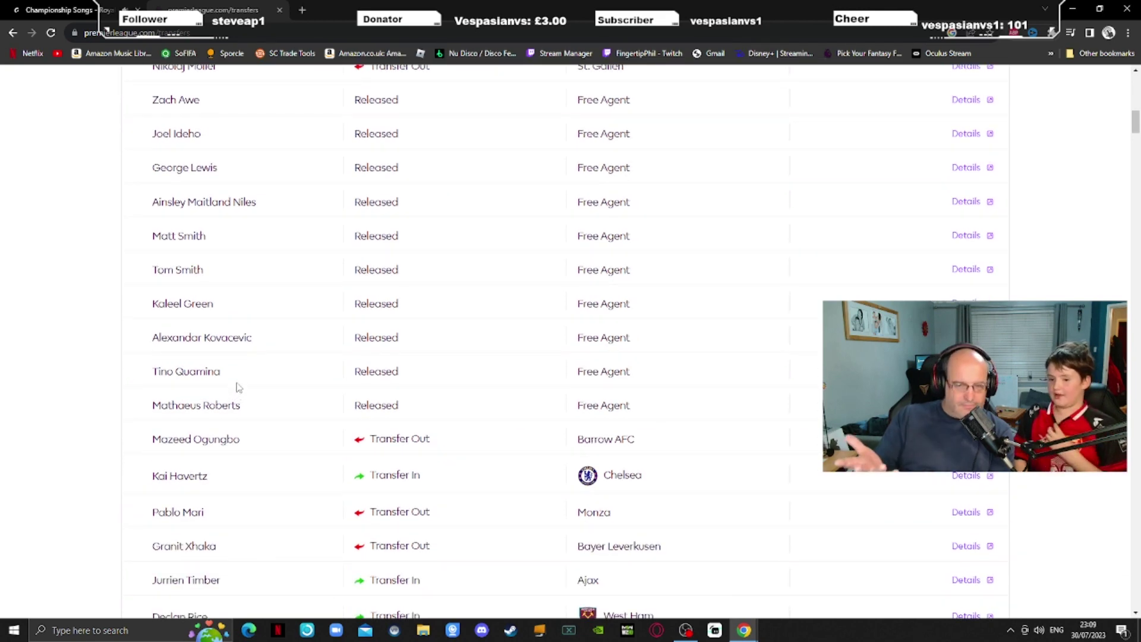
pyautogui.scroll(-2, 243, 385)
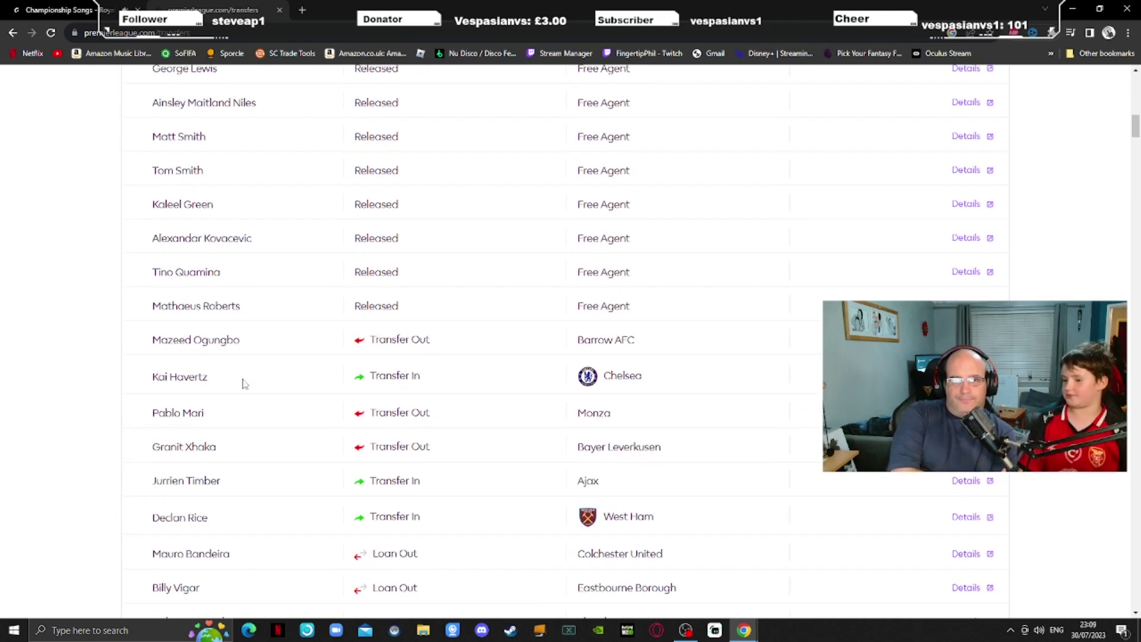
pyautogui.scroll(-2, 244, 380)
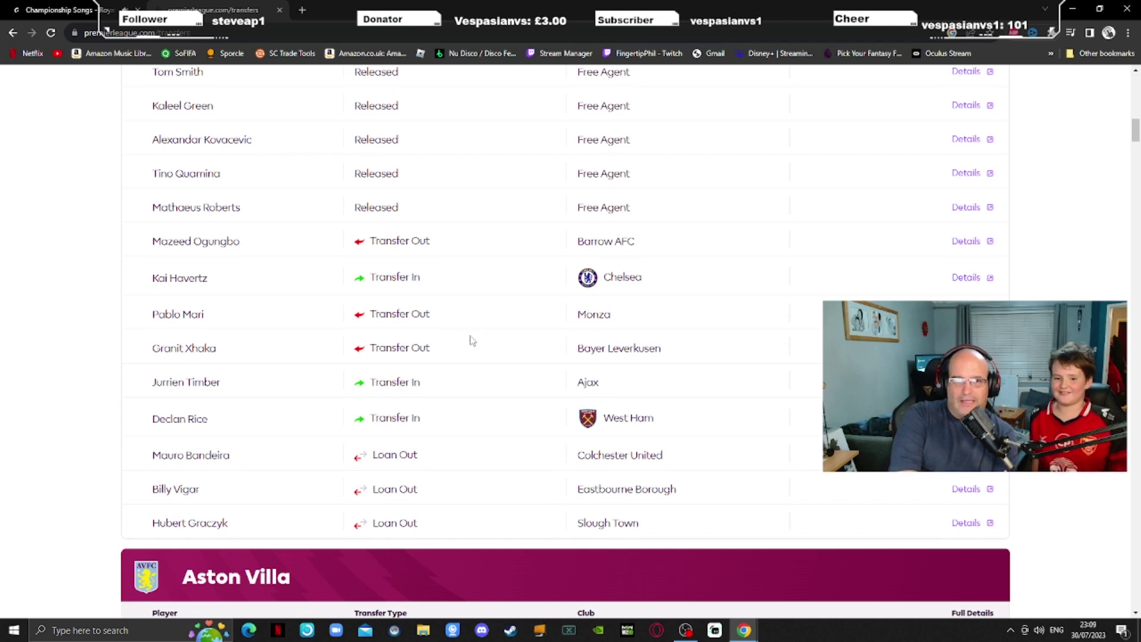
pyautogui.scroll(2, 164, 394)
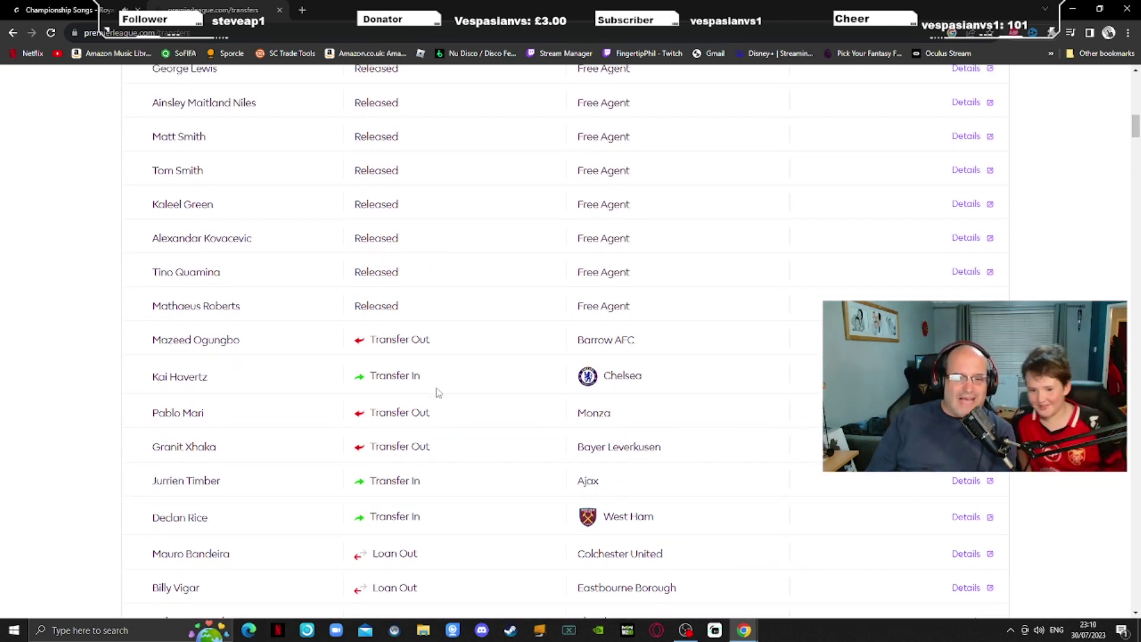
pyautogui.scroll(10, 458, 275)
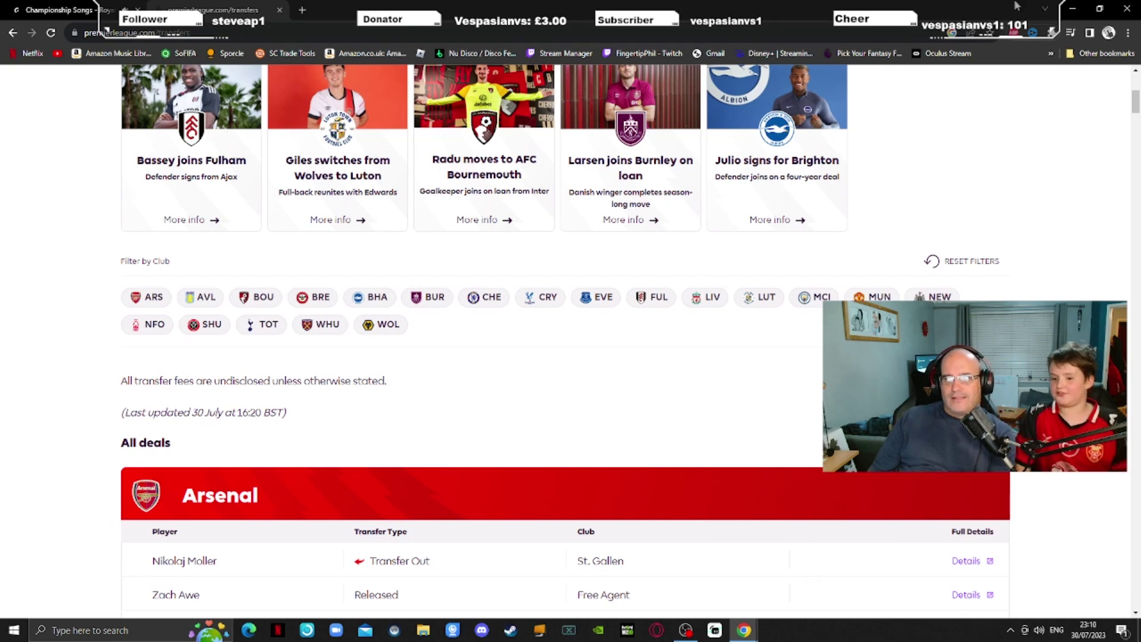
# - Return to the predictions spreadsheet and shade Arsenal in G2 red in the second person's team list
pyautogui.hotkey('alt', 'Tab')
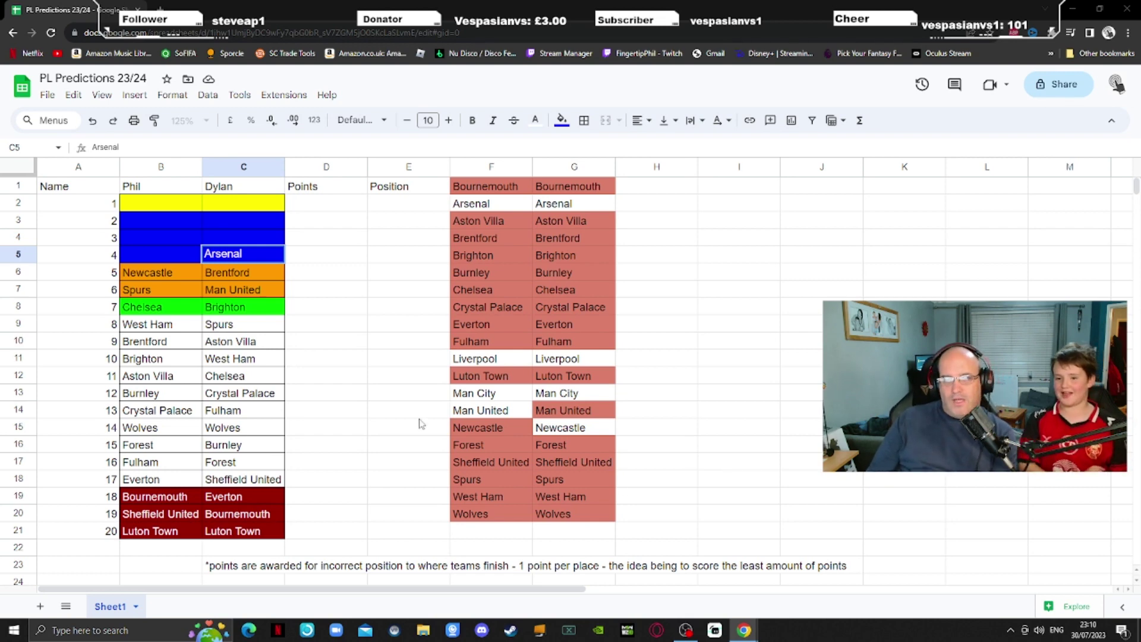
pyautogui.scroll(-1, 375, 373)
pyautogui.scroll(1, 374, 373)
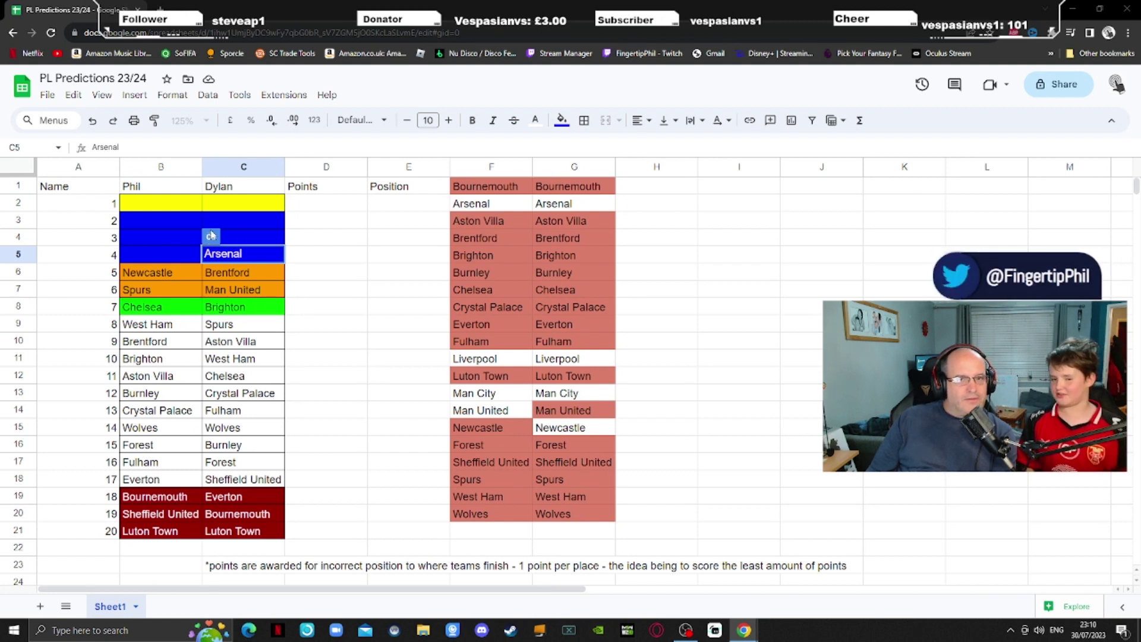
pyautogui.click(321, 272)
pyautogui.click(181, 254)
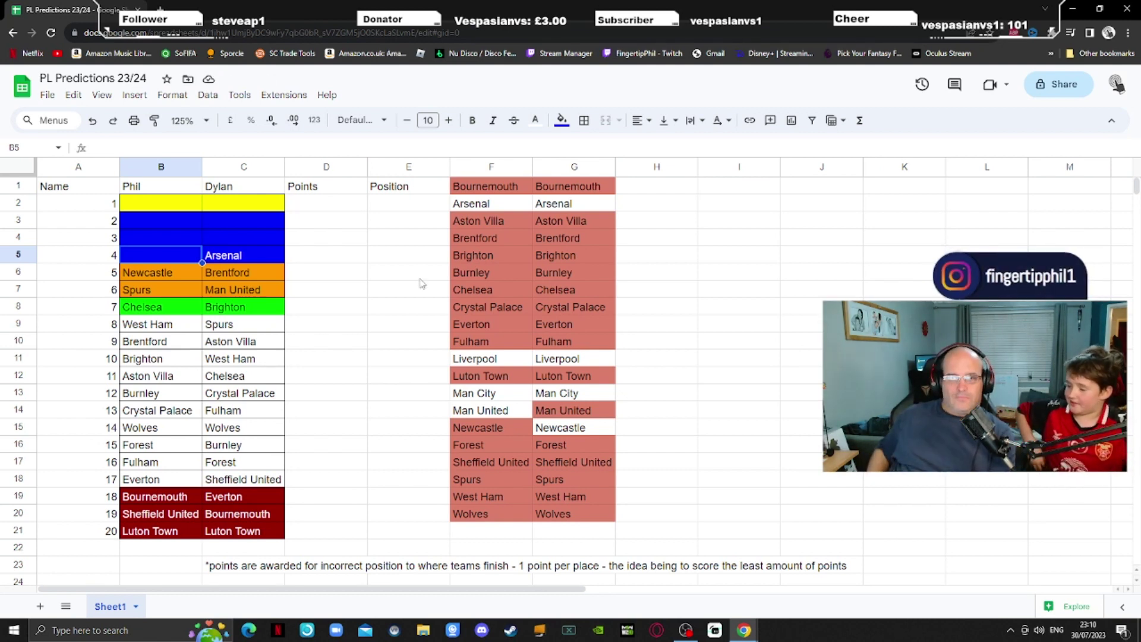
pyautogui.click(543, 205)
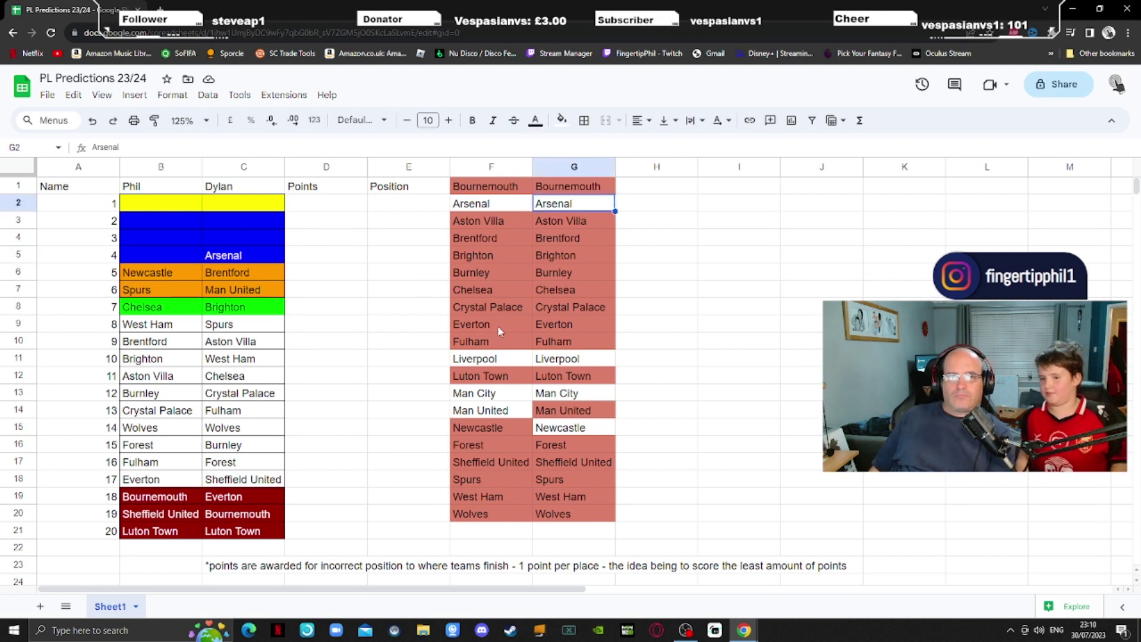
pyautogui.click(562, 120)
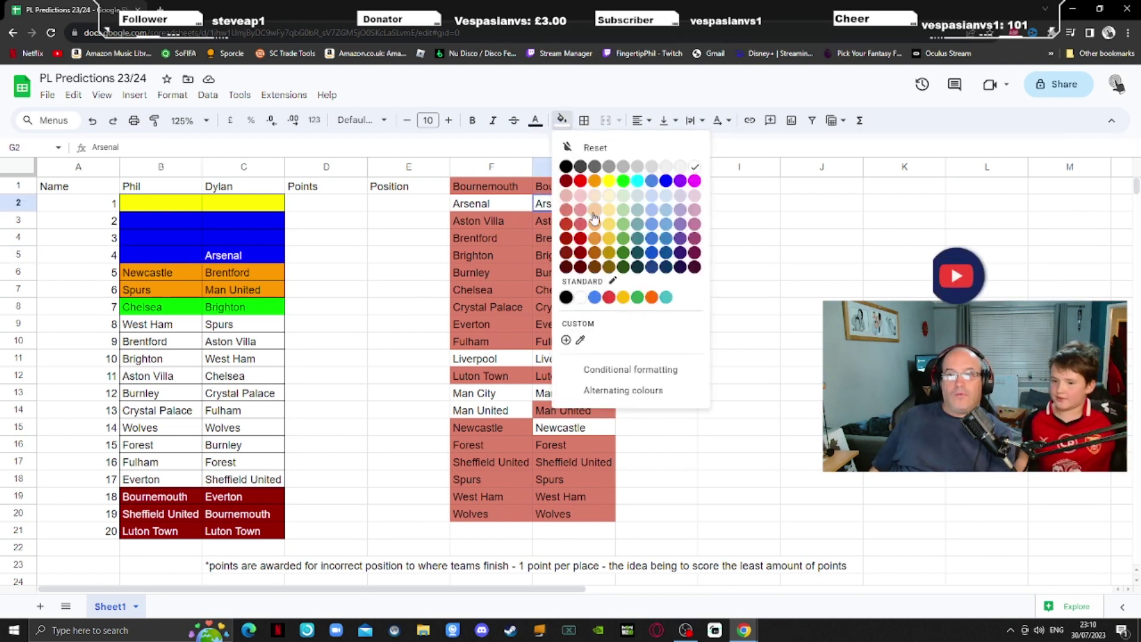
pyautogui.click(567, 211)
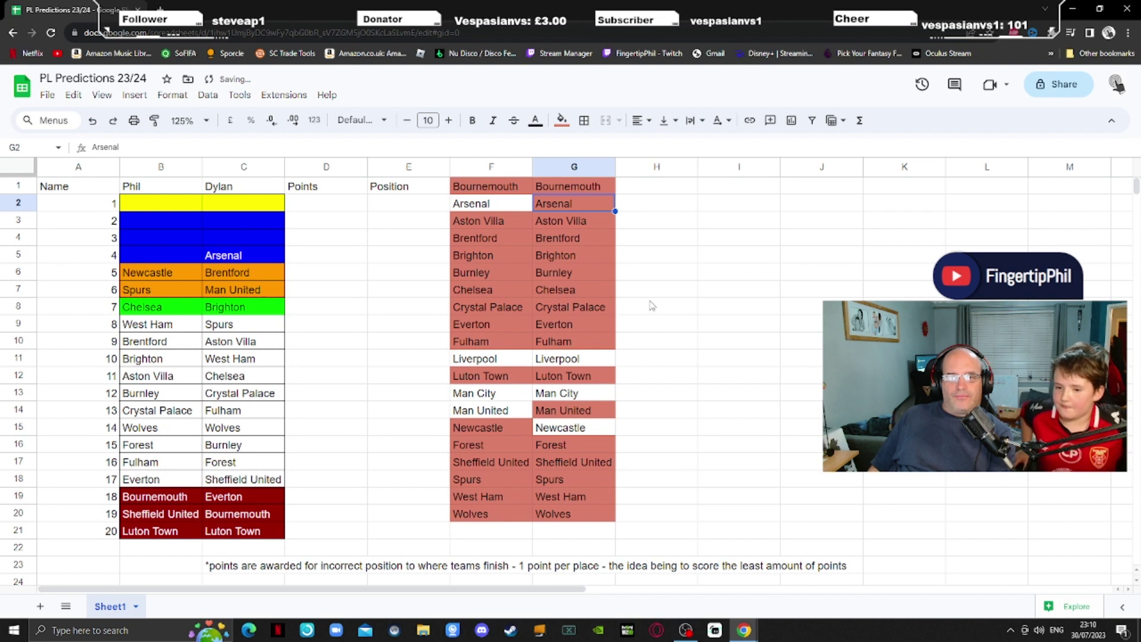
# - Enter Man United in B5 as the first person's 4th-place prediction
pyautogui.click(151, 255)
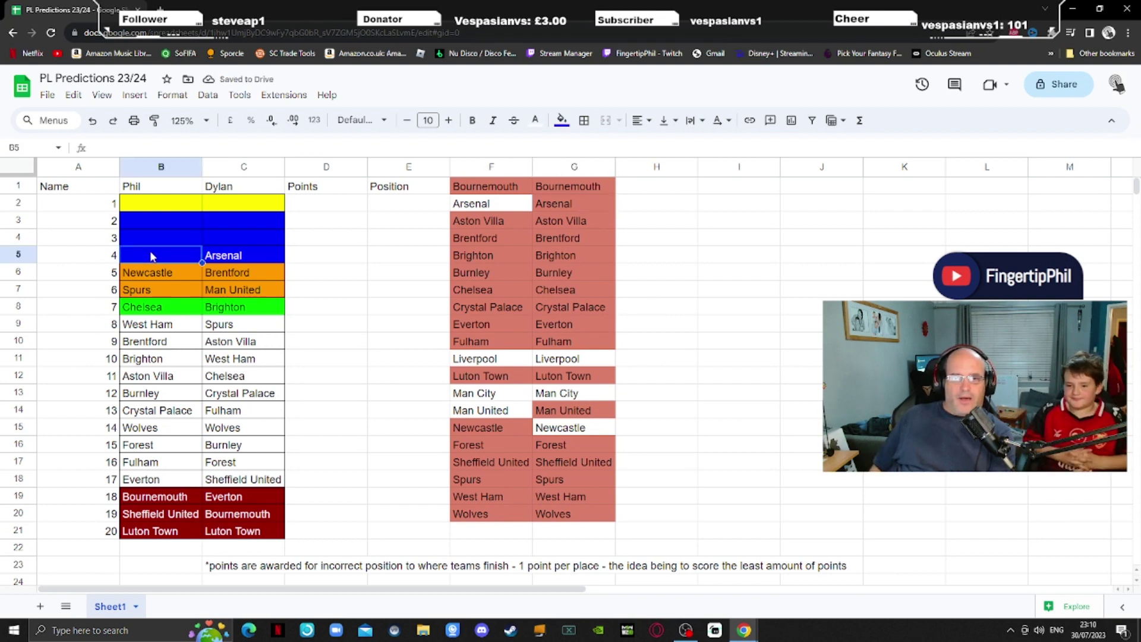
pyautogui.write('Man United')
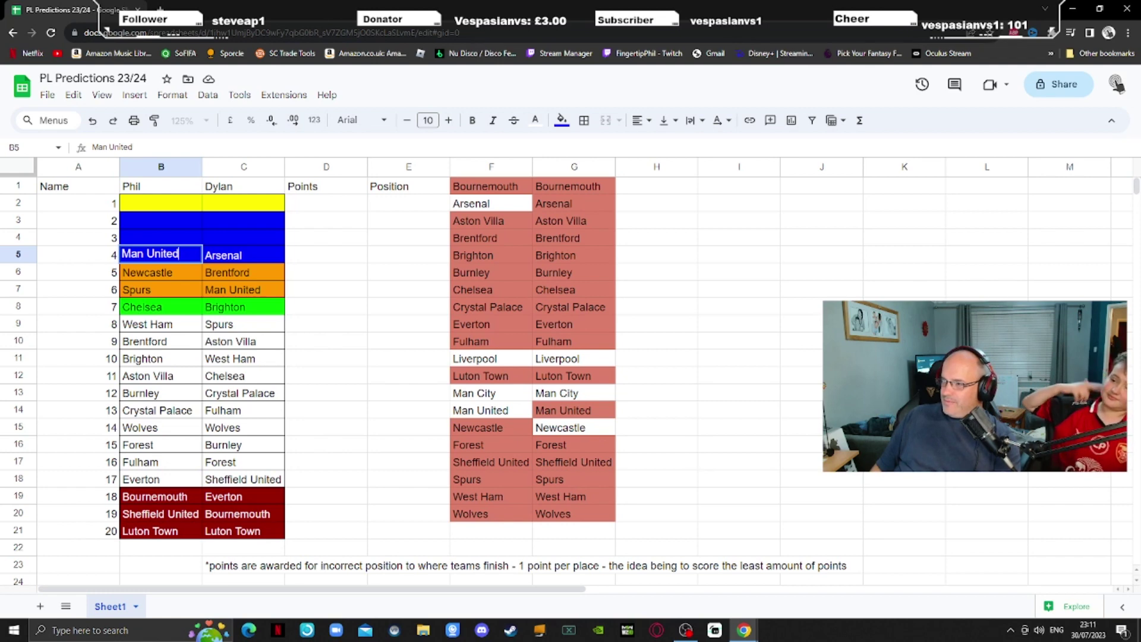
# - Switch to the Premier League transfers page and review Manchester United's released, outgoing and incoming players
pyautogui.hotkey('alt', 'Tab')
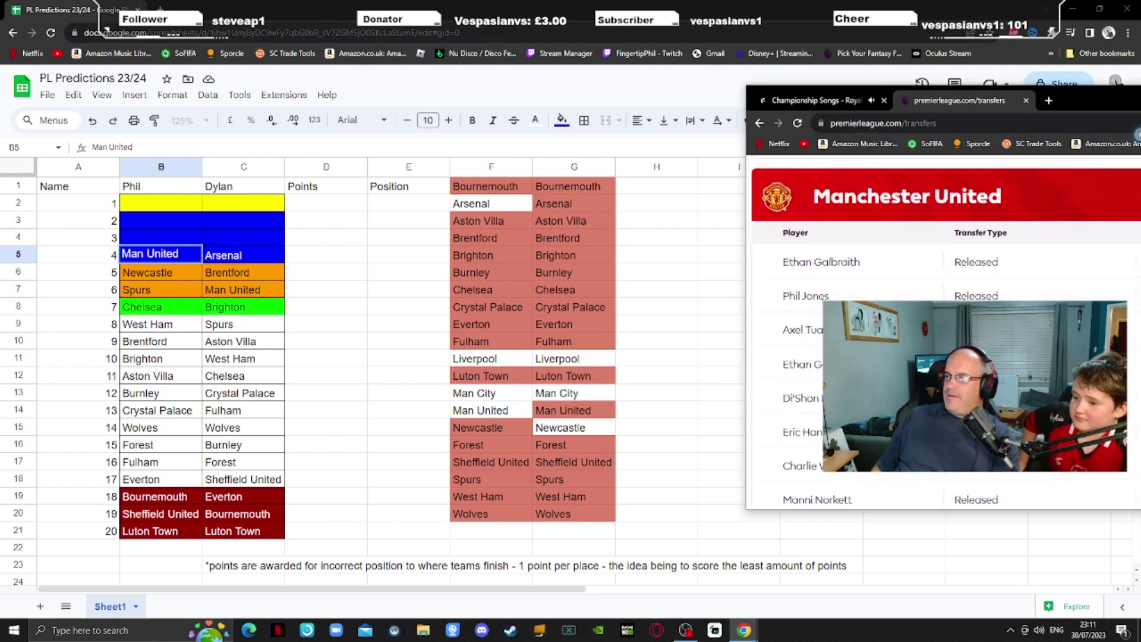
pyautogui.moveTo(892, 66); pyautogui.dragTo(440, 4)
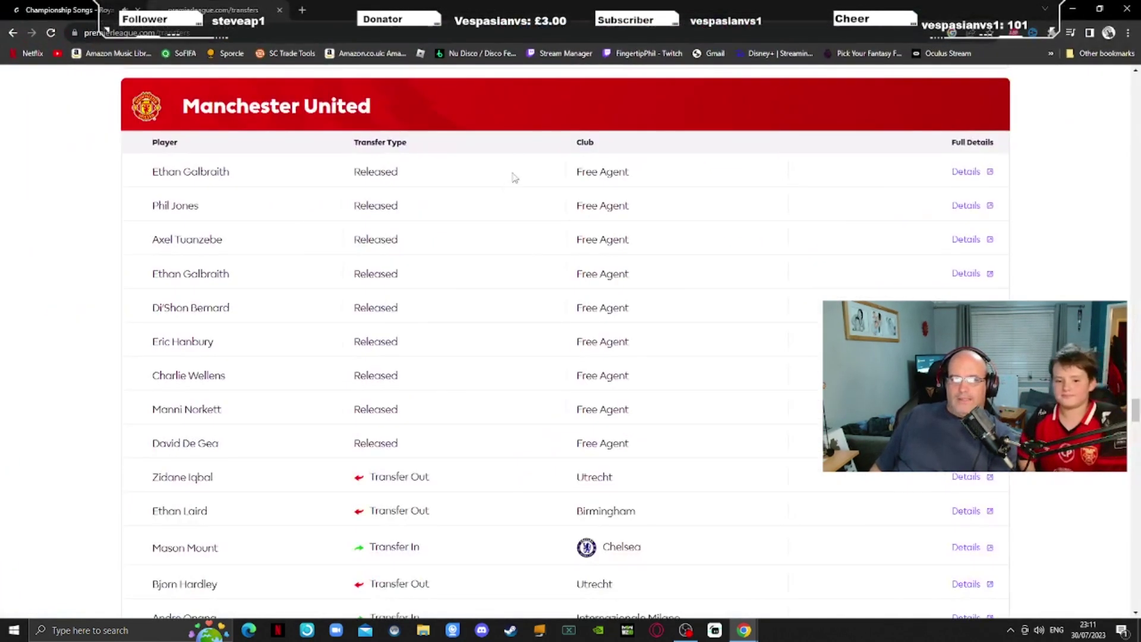
pyautogui.scroll(-3, 484, 187)
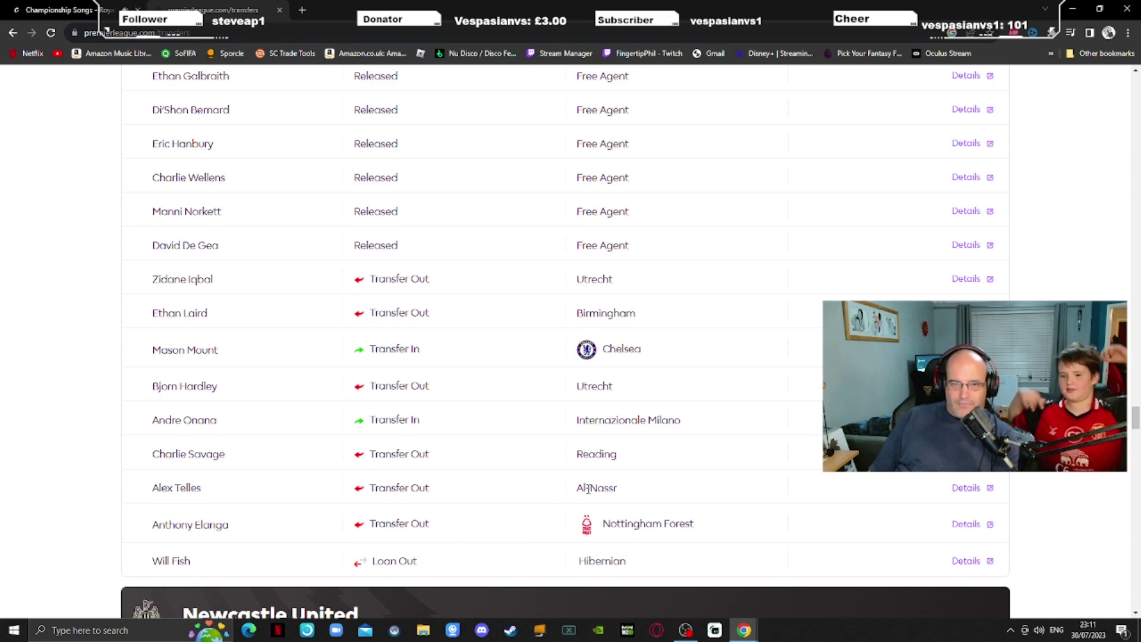
pyautogui.scroll(2, 586, 486)
pyautogui.scroll(2, 586, 487)
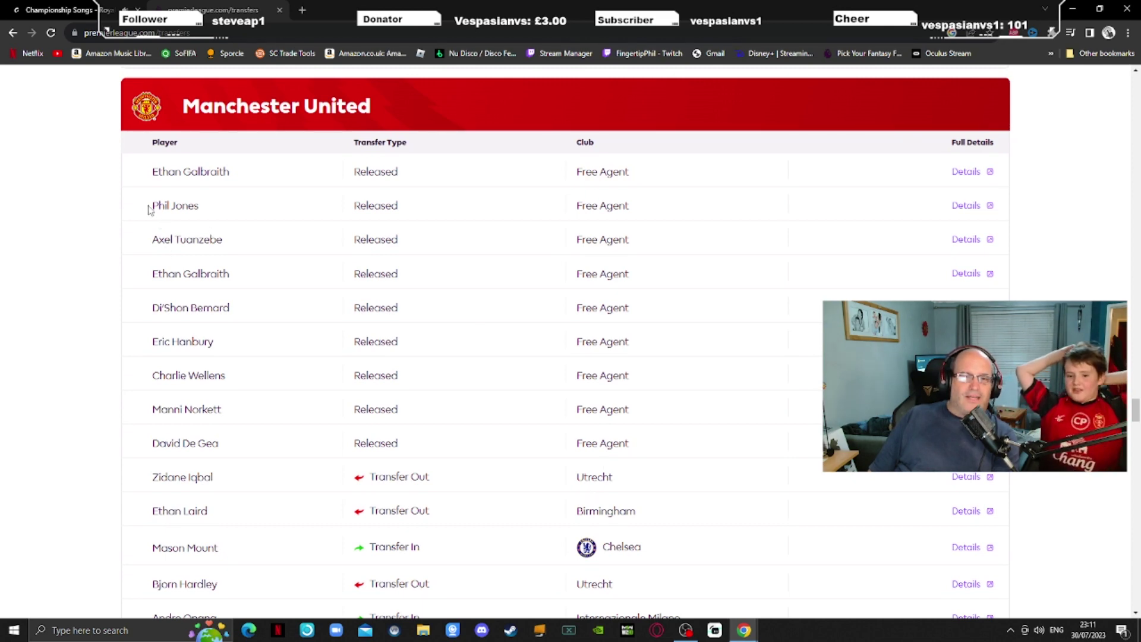
pyautogui.moveTo(154, 205); pyautogui.dragTo(200, 206)
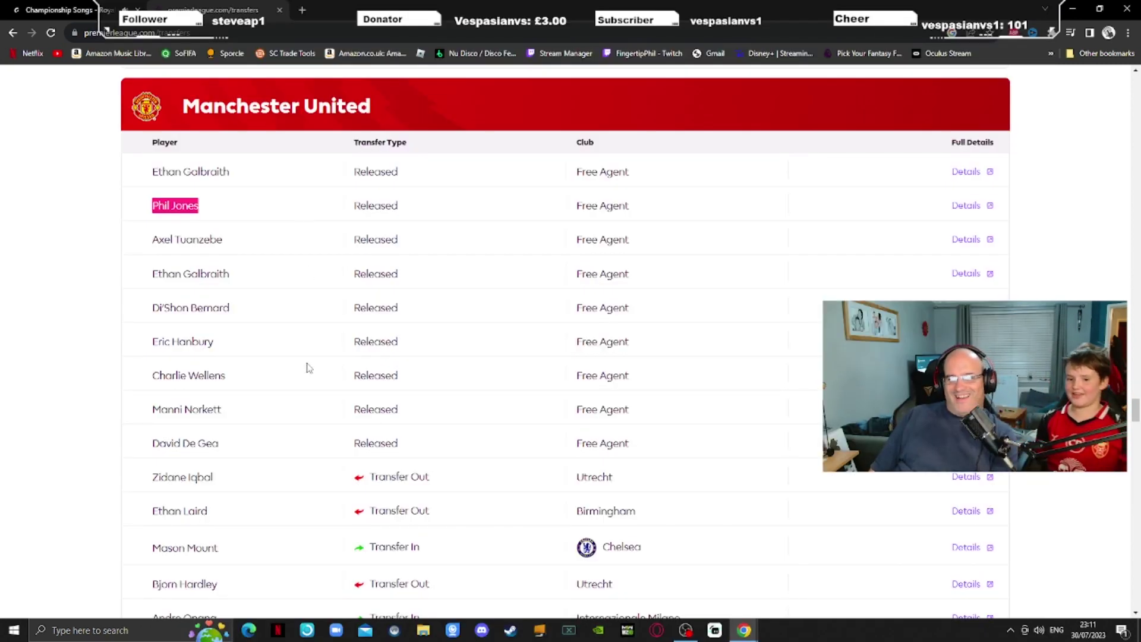
pyautogui.moveTo(161, 445); pyautogui.dragTo(255, 453)
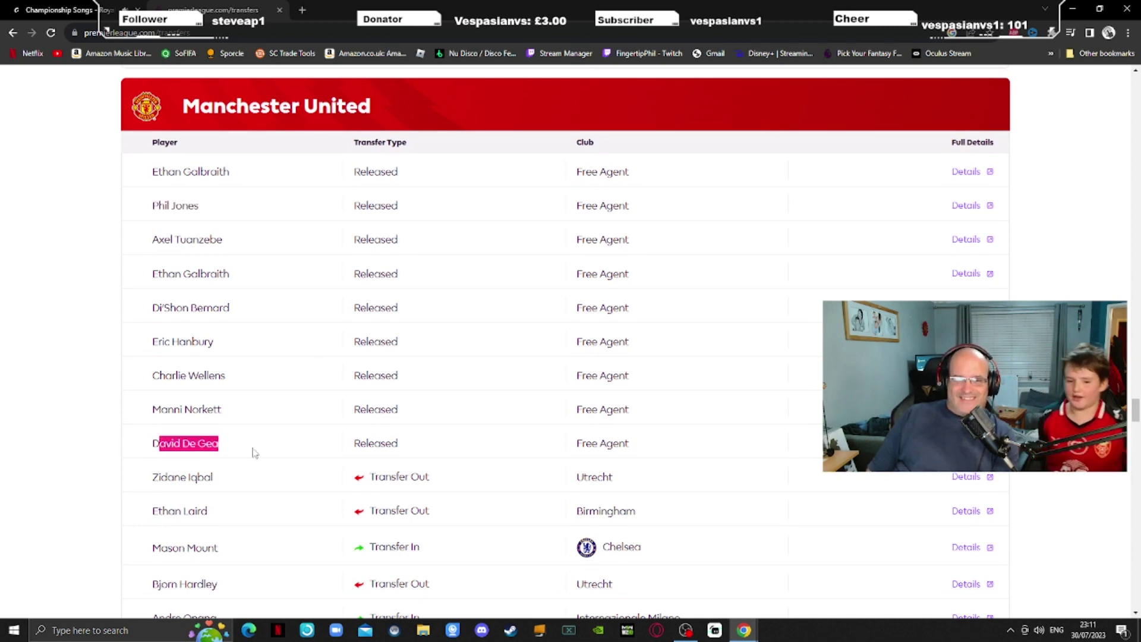
pyautogui.scroll(-2, 255, 454)
pyautogui.click(235, 336)
pyautogui.moveTo(166, 343); pyautogui.dragTo(213, 344)
pyautogui.scroll(-2, 215, 344)
pyautogui.moveTo(169, 525); pyautogui.dragTo(145, 515)
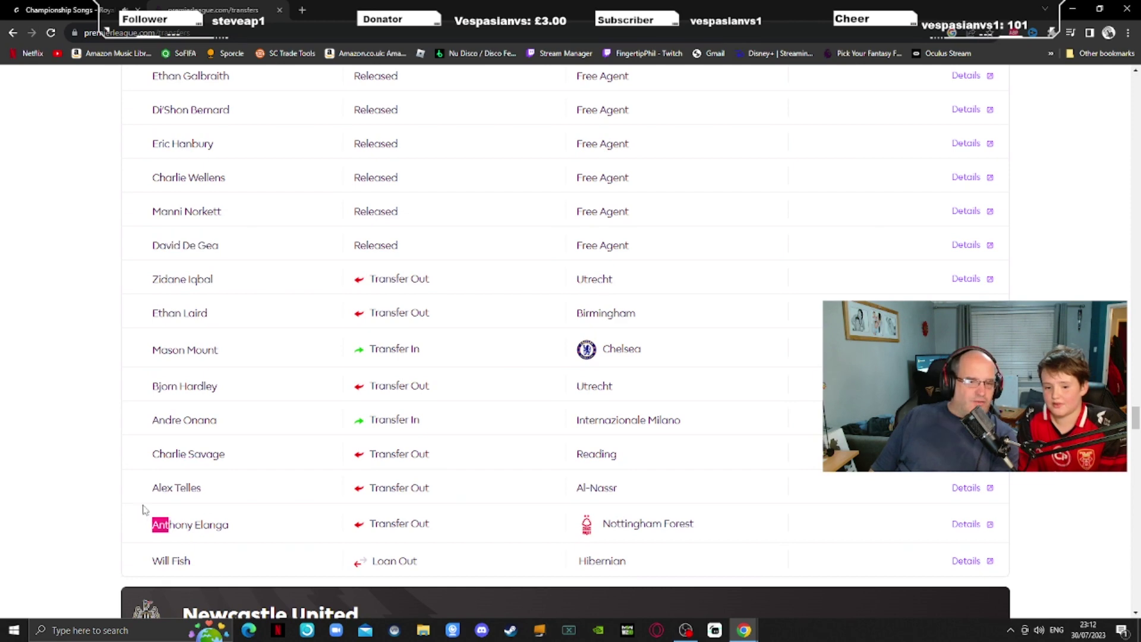
# - Return to the predictions spreadsheet and shade Man United in F14 red in the first person's team list
pyautogui.hotkey('ctrl', 'shift', 'Tab')
pyautogui.click(474, 413)
# - Enter Newcastle in C4 as the second person's 3rd-place prediction and shade Newcastle in G15 red
pyautogui.click(243, 238)
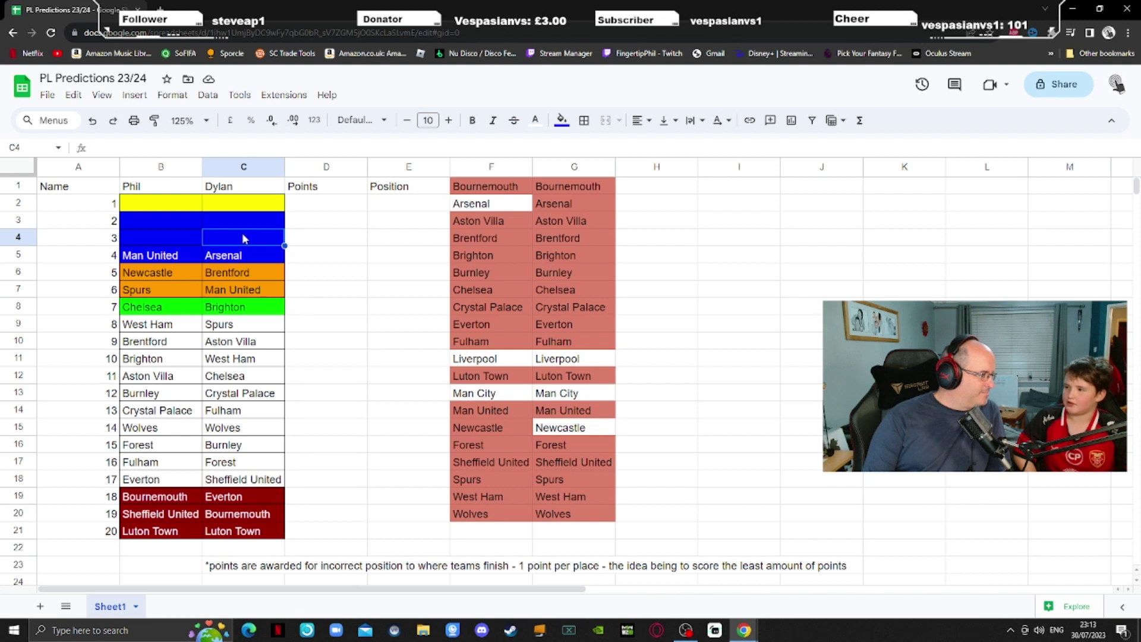
pyautogui.write('N')
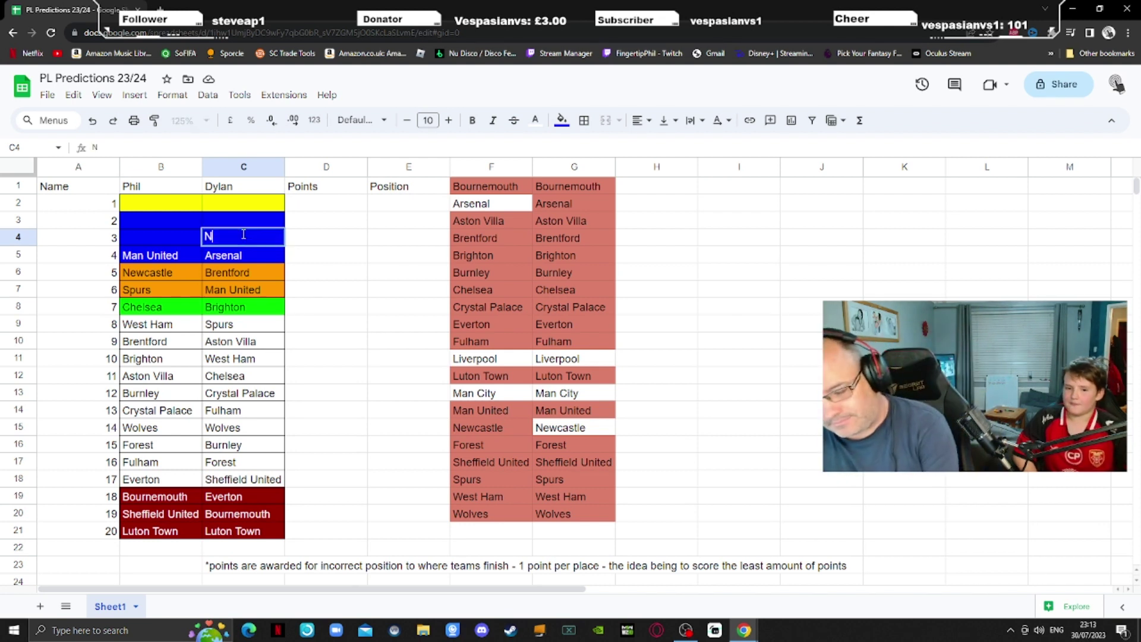
pyautogui.write('ewca')
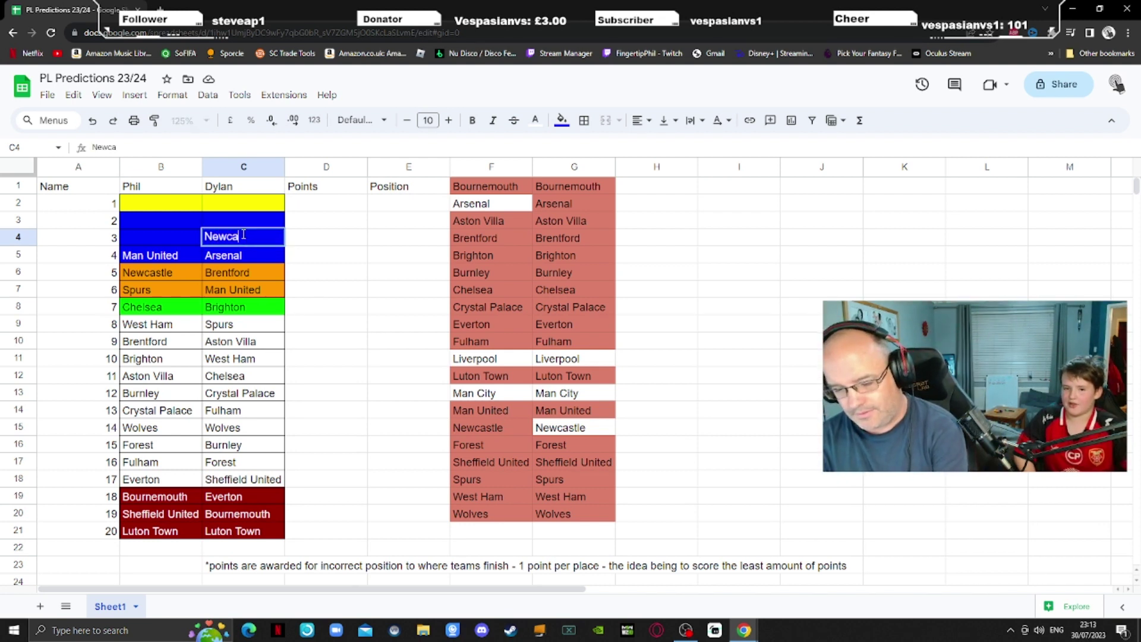
pyautogui.write('stle')
pyautogui.click(574, 428)
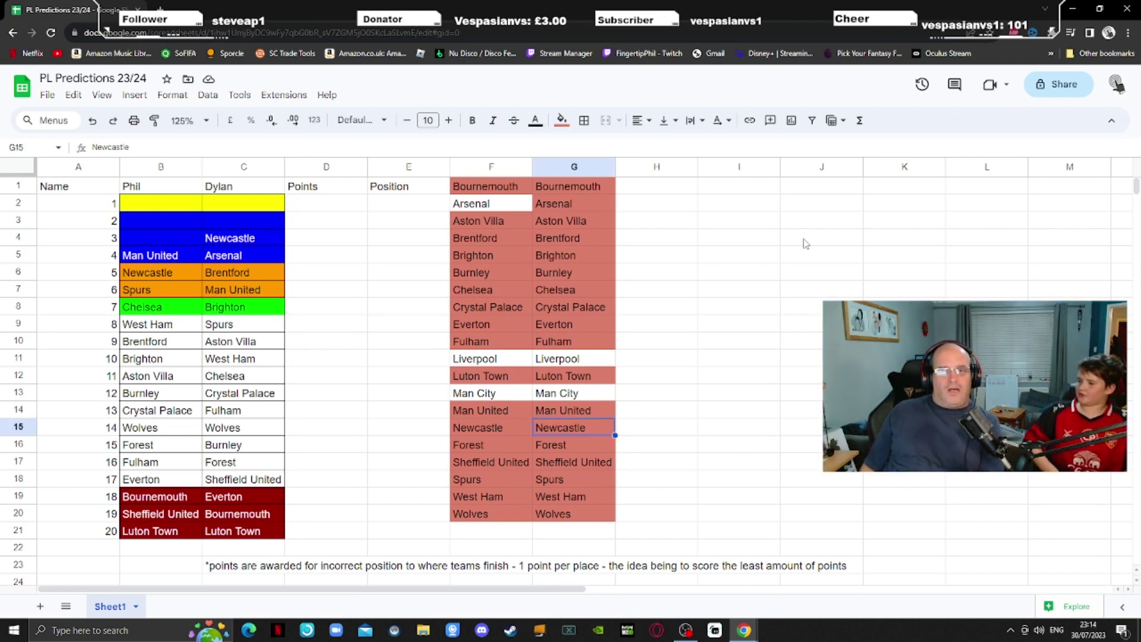
# - Enter Man City in B4 as the first person's 3rd-place prediction
pyautogui.click(154, 241)
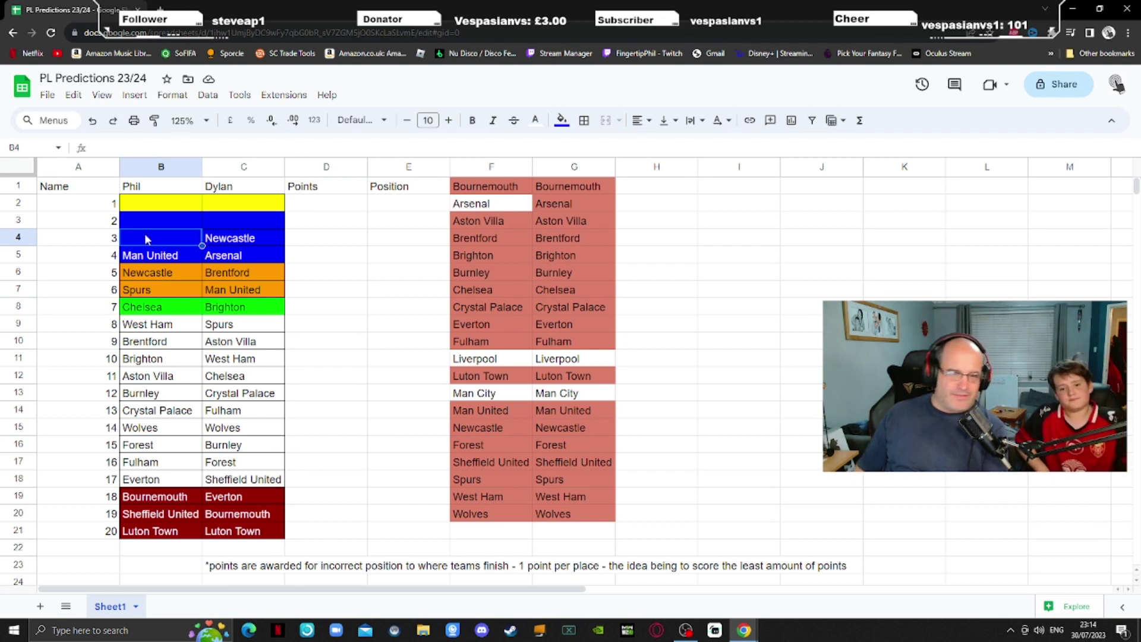
pyautogui.write('Man United')
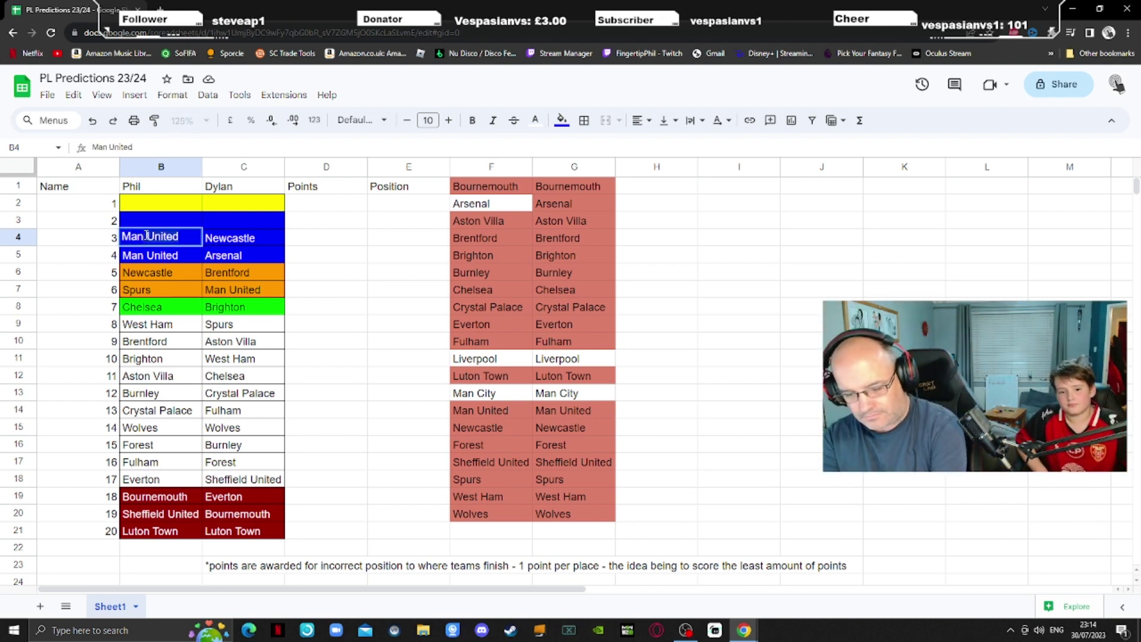
pyautogui.press('BackSpace')
pyautogui.press('BackSpace')
pyautogui.press('BackSpace')
pyautogui.press('BackSpace')
pyautogui.press('BackSpace')
pyautogui.press('BackSpace')
pyautogui.write('City')
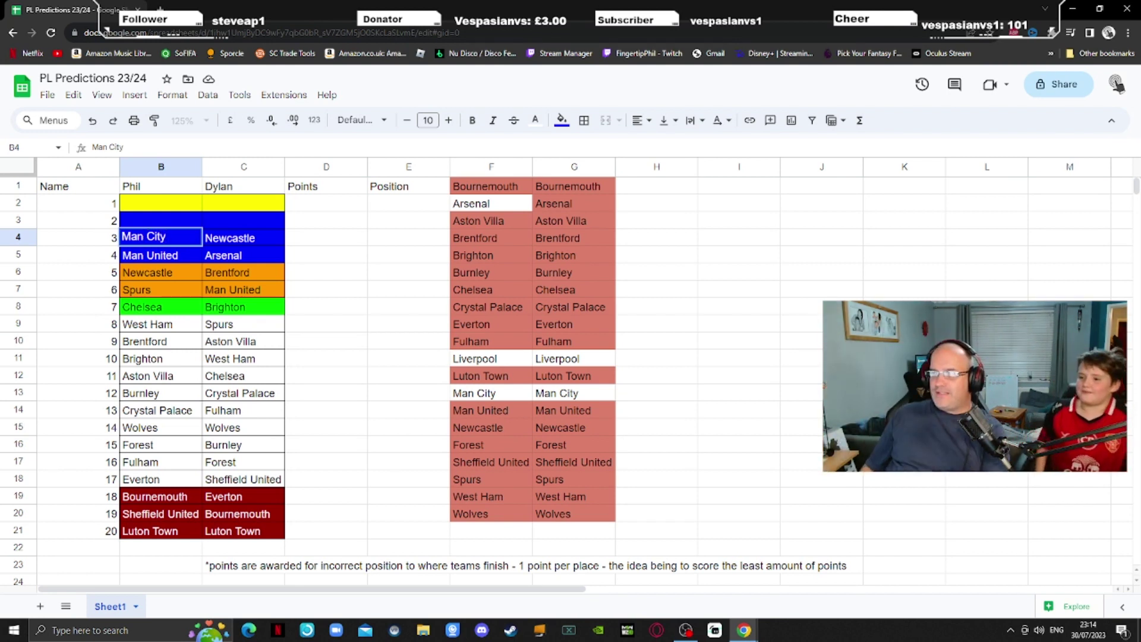
# - Review Manchester City's incoming, outgoing and loaned players on the Premier League transfers page, and return to the spreadsheet
pyautogui.hotkey('alt', 'Tab')
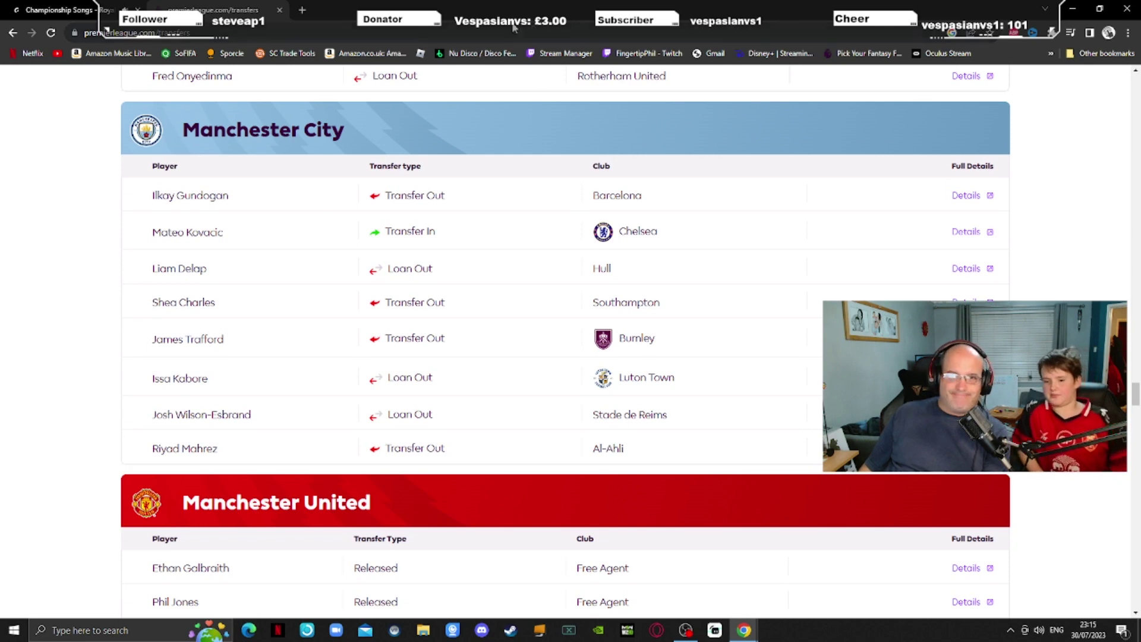
pyautogui.moveTo(500, 10); pyautogui.dragTo(1140, 36)
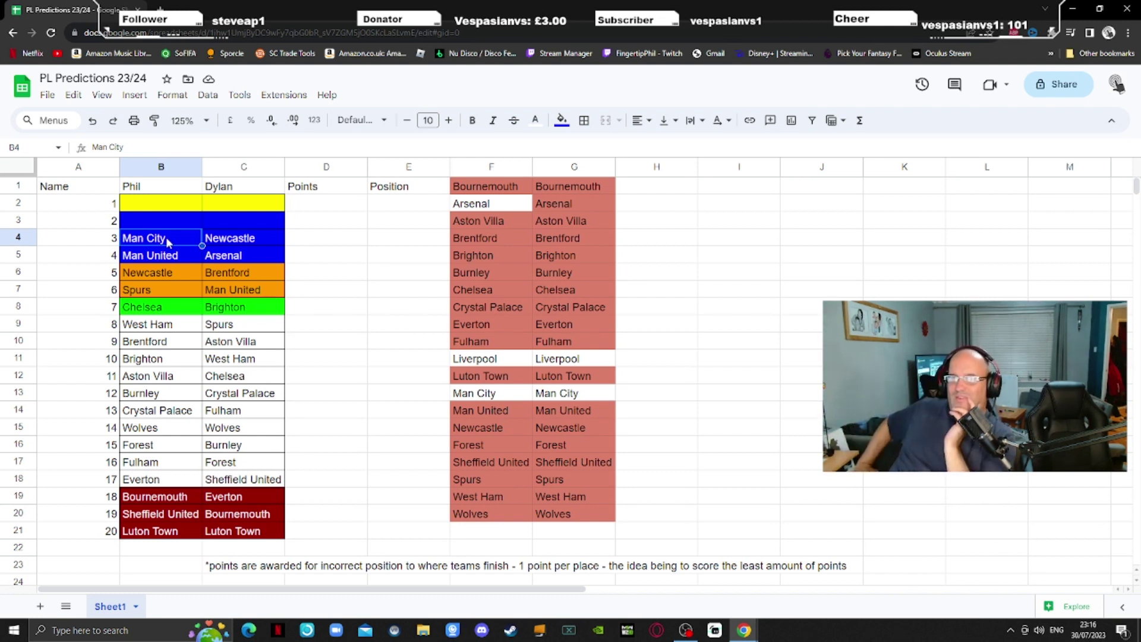
# - Shade Man City in F13 red and enter Liverpool in C3 as the second person's 2nd-place prediction
pyautogui.click(178, 225)
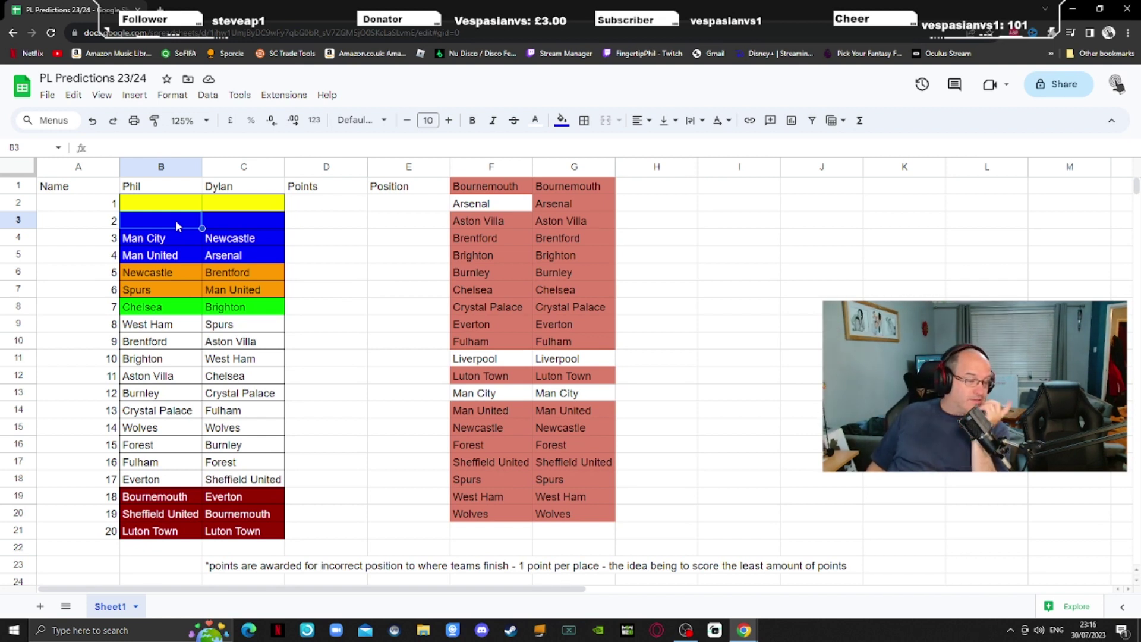
pyautogui.click(227, 220)
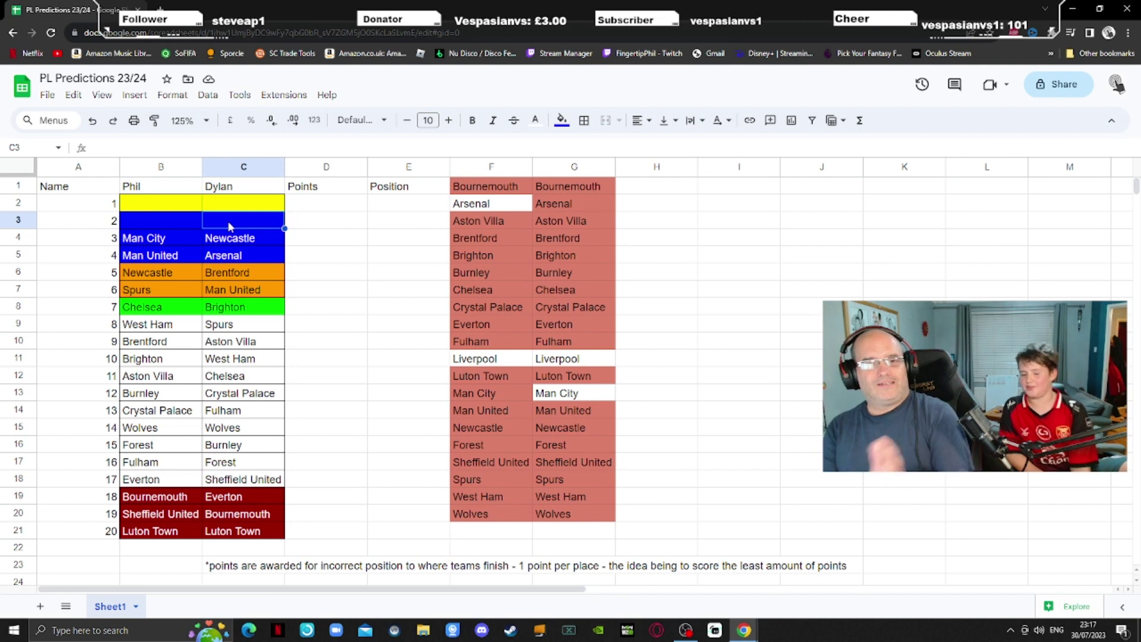
pyautogui.write('Luton Towniverpool')
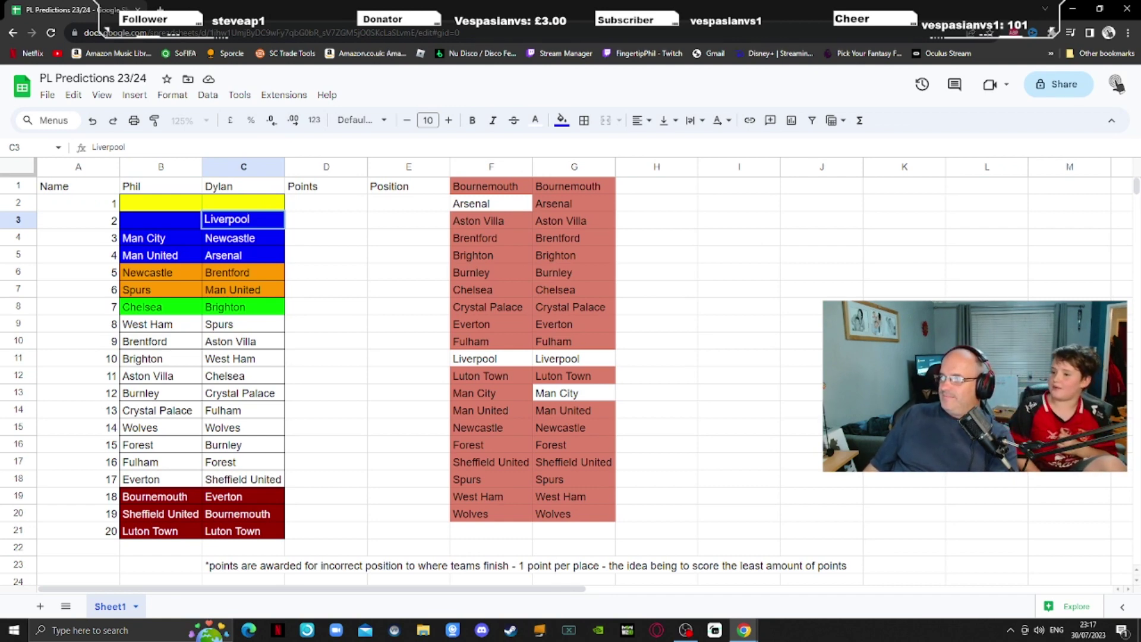
# - Review Liverpool's incoming, released and outgoing players on the Premier League transfers page, and return to the spreadsheet
pyautogui.hotkey('alt', 'Tab')
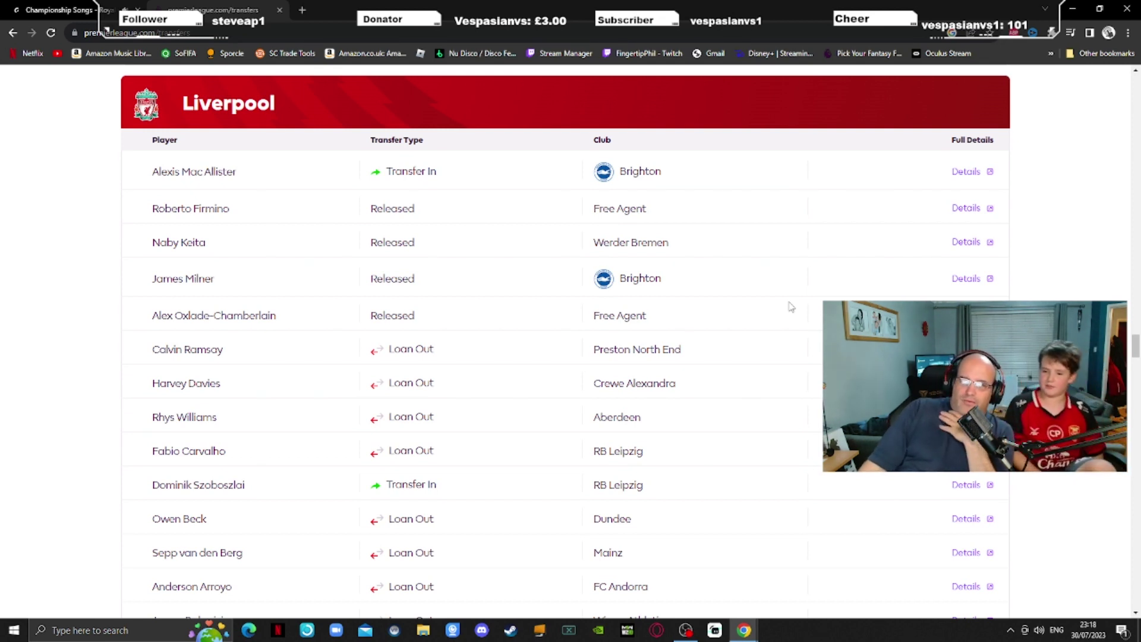
pyautogui.scroll(-3, 351, 202)
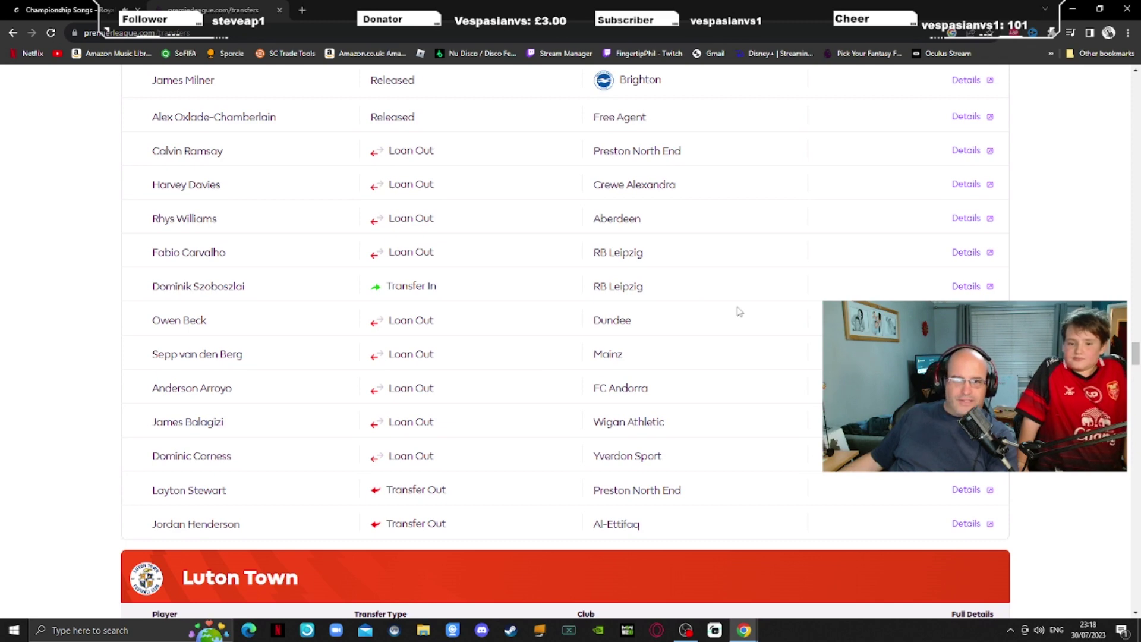
pyautogui.scroll(3, 690, 301)
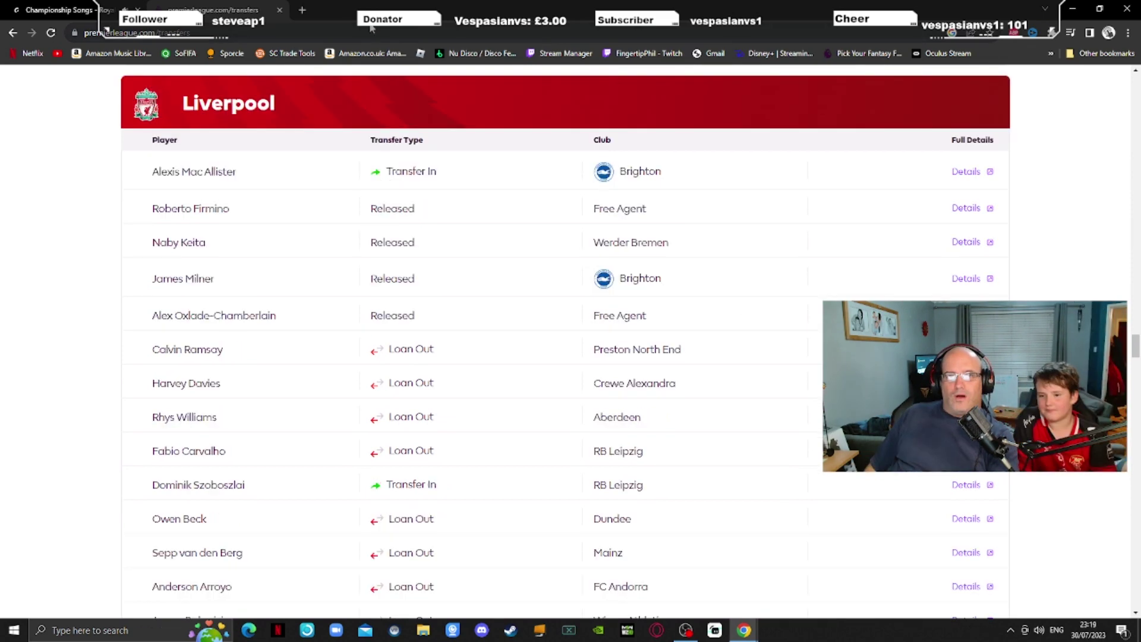
pyautogui.press('super+Down')
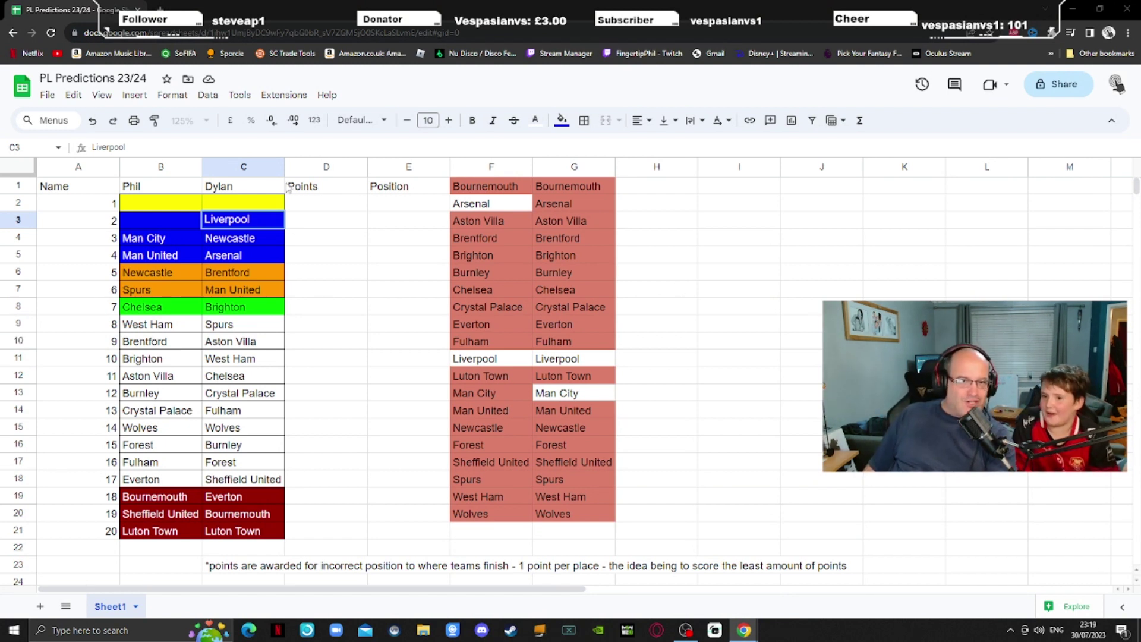
# - Enter Arsenal in B3 as the first person's 2nd-place prediction
pyautogui.click(182, 225)
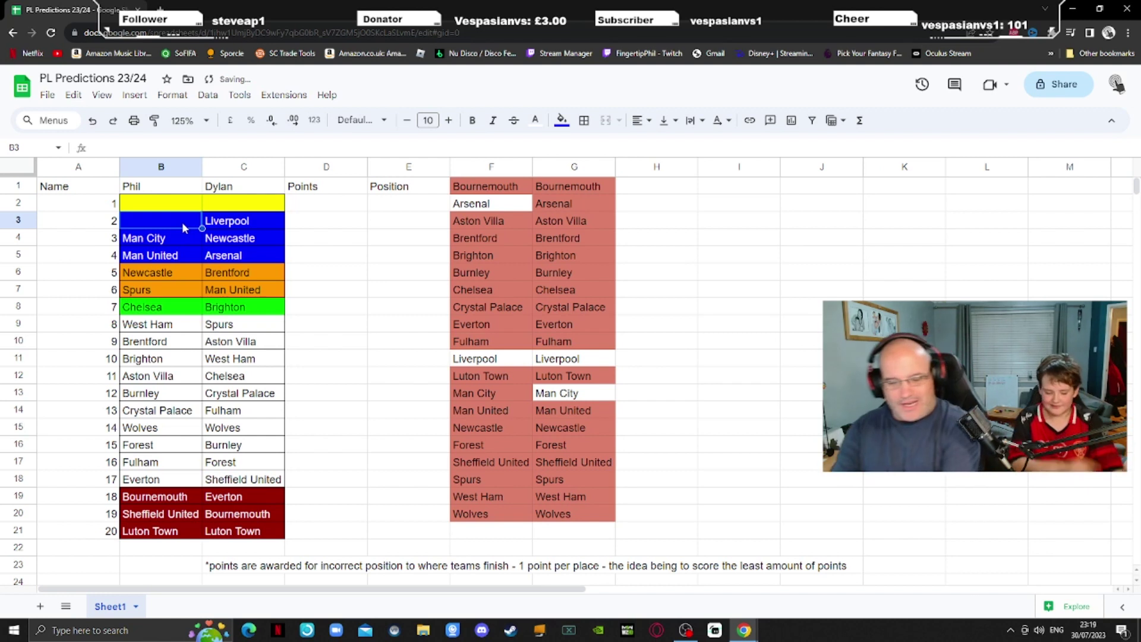
pyautogui.write('Ar')
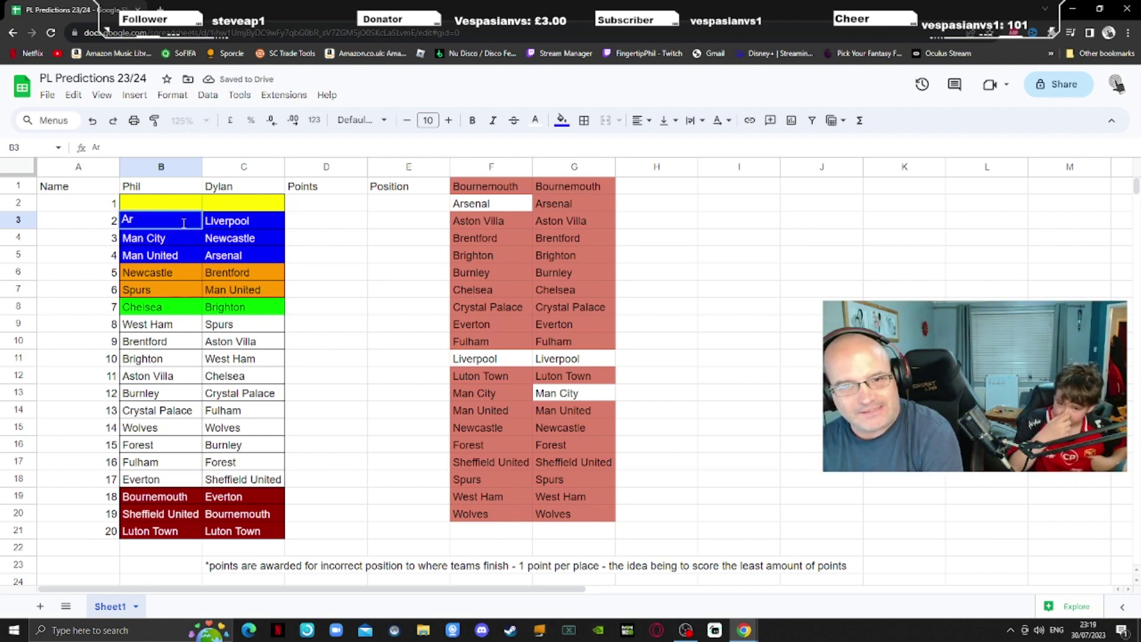
pyautogui.write('senal')
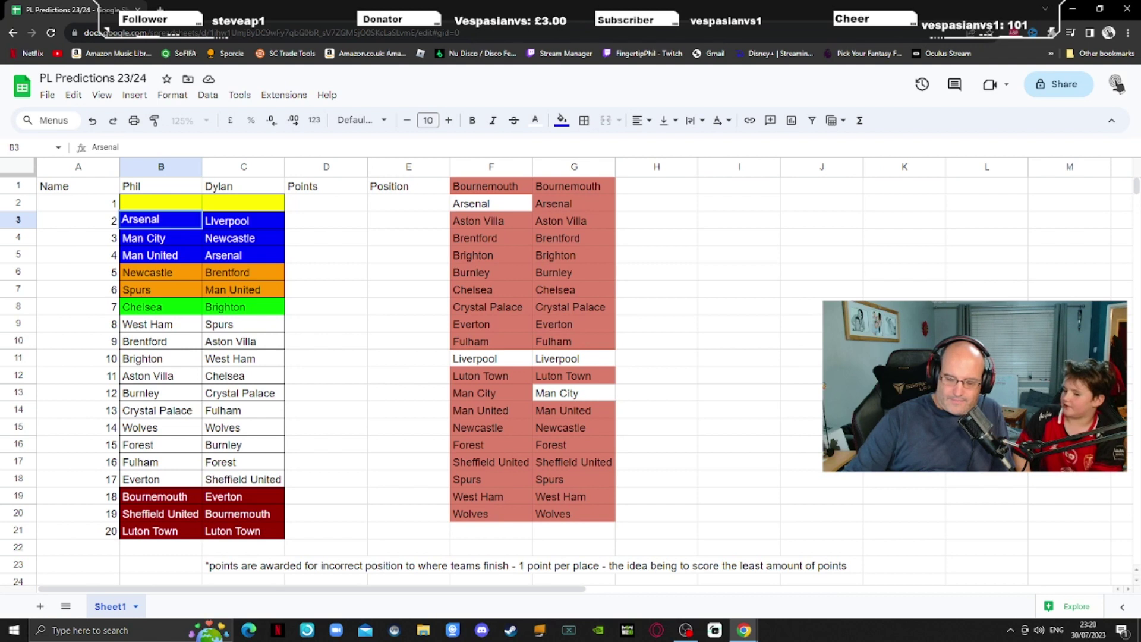
pyautogui.press('Tab')
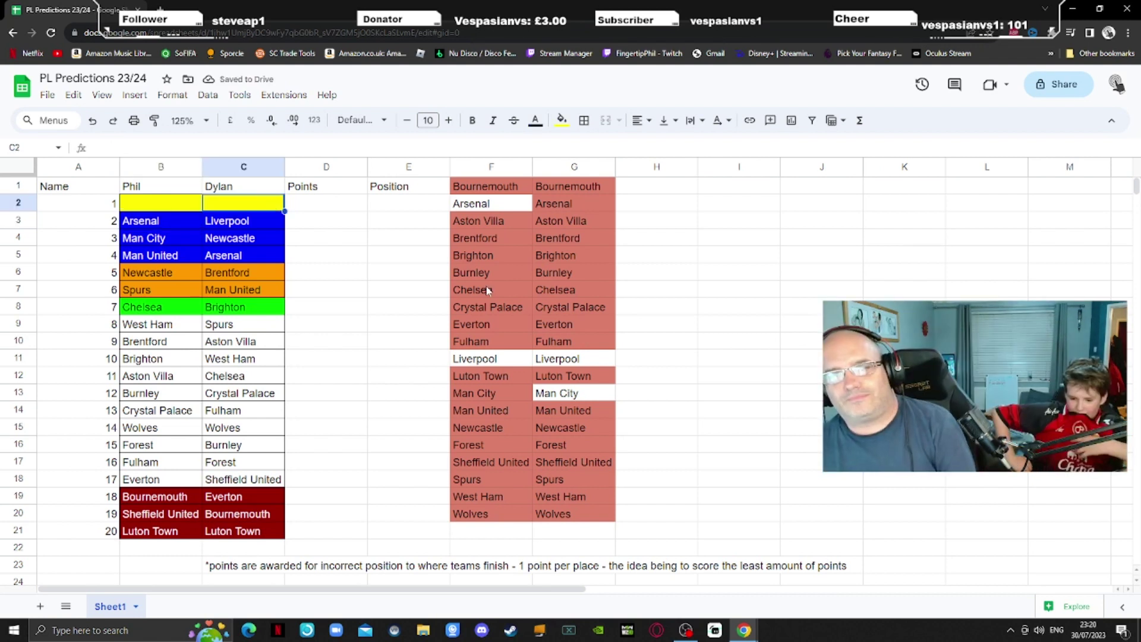
# - Shade Arsenal in F2 light red as used in the first person's team list
pyautogui.click(471, 214)
pyautogui.click(471, 206)
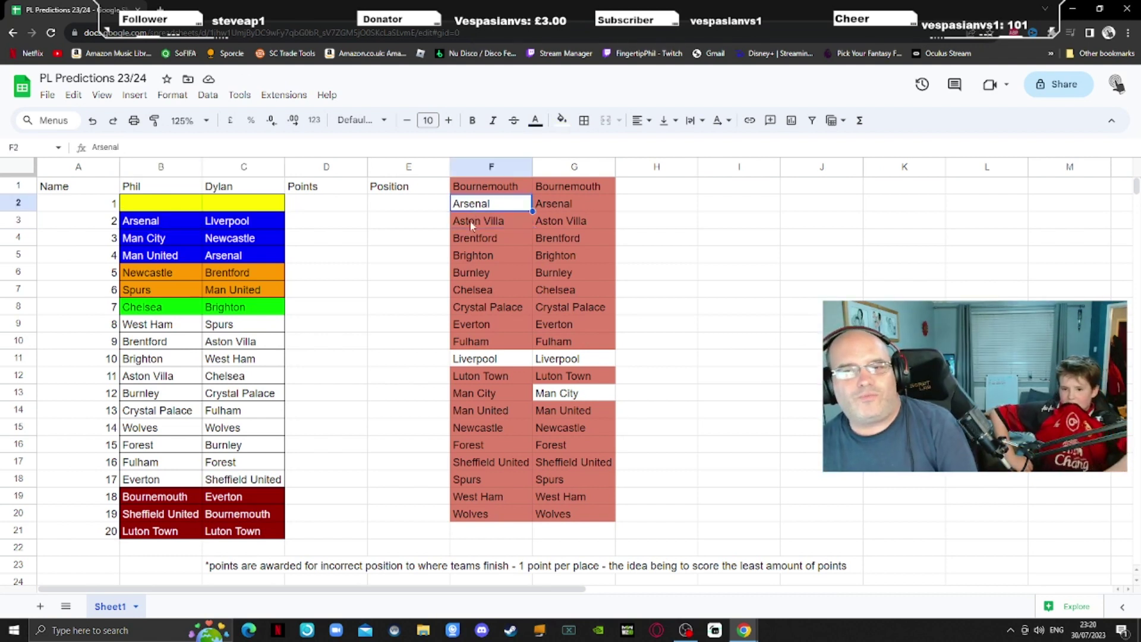
pyautogui.click(561, 120)
pyautogui.click(569, 217)
# - Shade Liverpool in G11 and Man City in G13 light red as used in the second person's team list
pyautogui.click(588, 360)
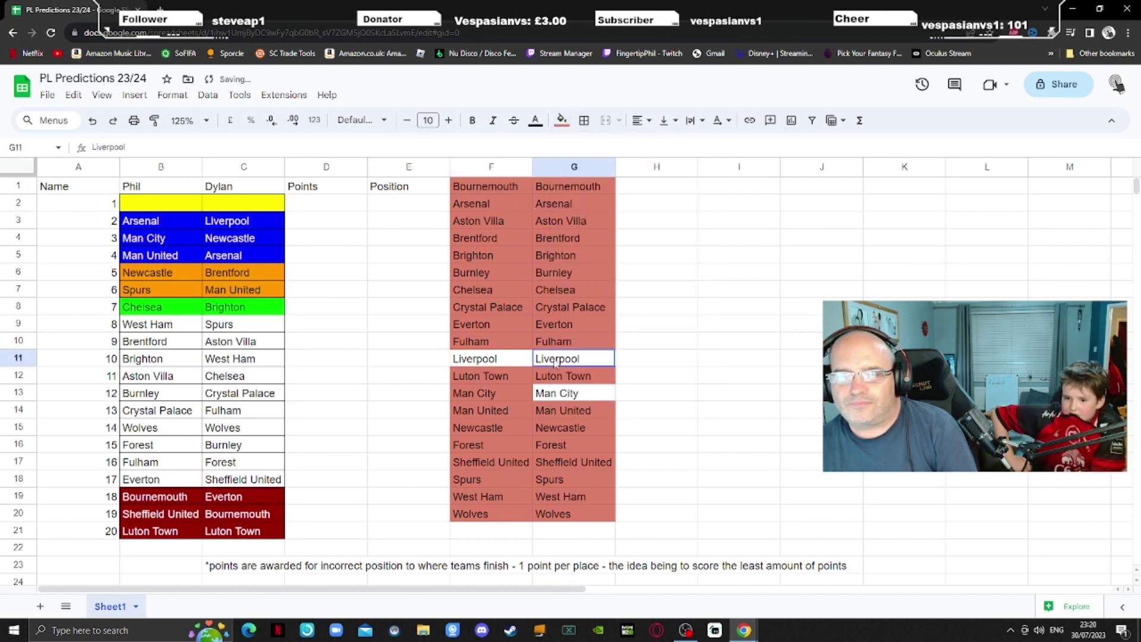
pyautogui.click(561, 121)
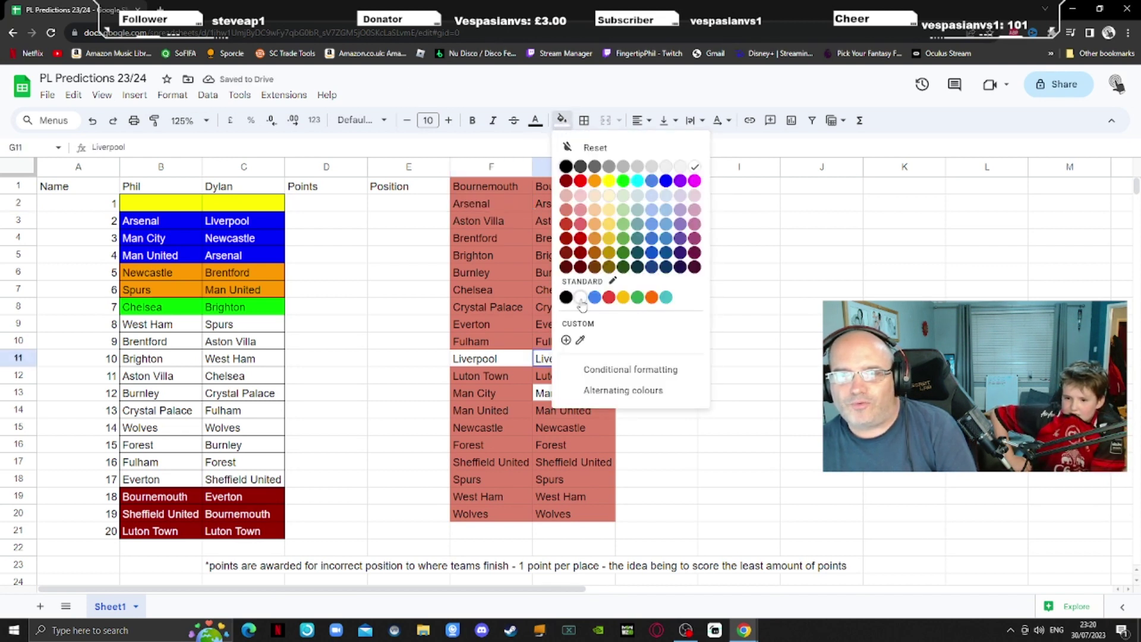
pyautogui.click(568, 217)
pyautogui.click(568, 393)
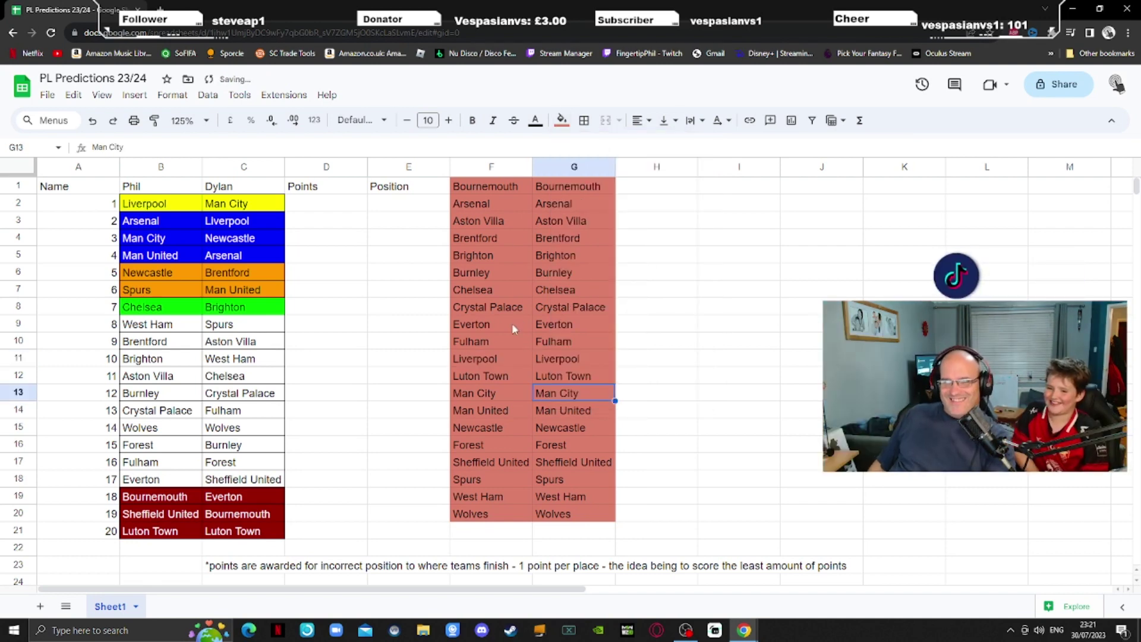
# - Highlight the predicted champions in yellow in the team lists: Liverpool in F11 and Man City in G13
pyautogui.click(485, 360)
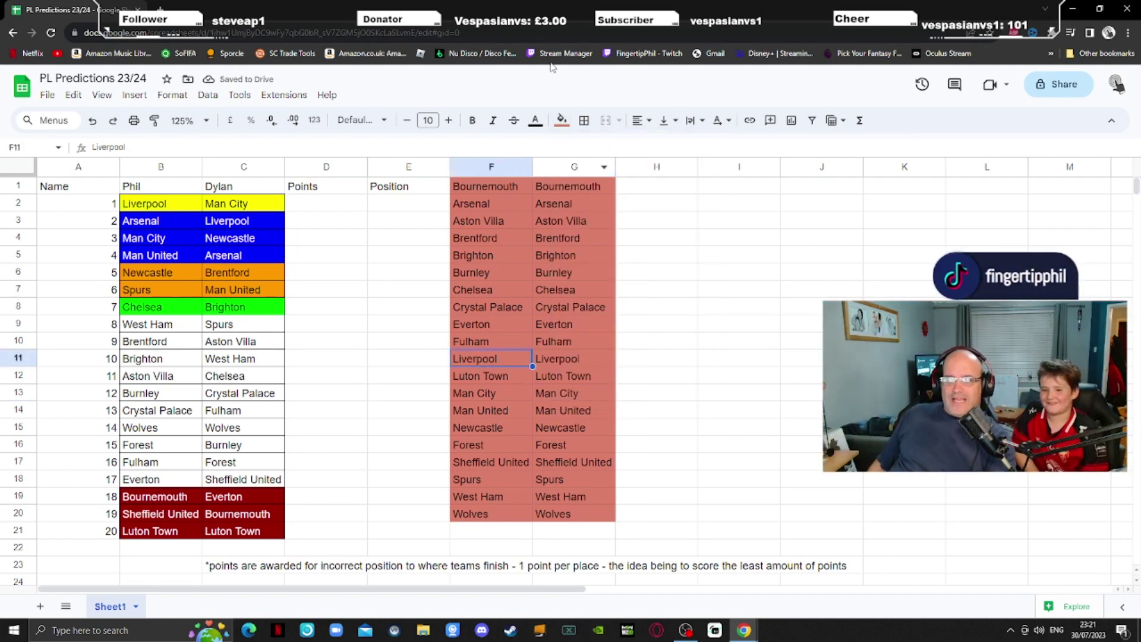
pyautogui.click(563, 120)
pyautogui.click(608, 182)
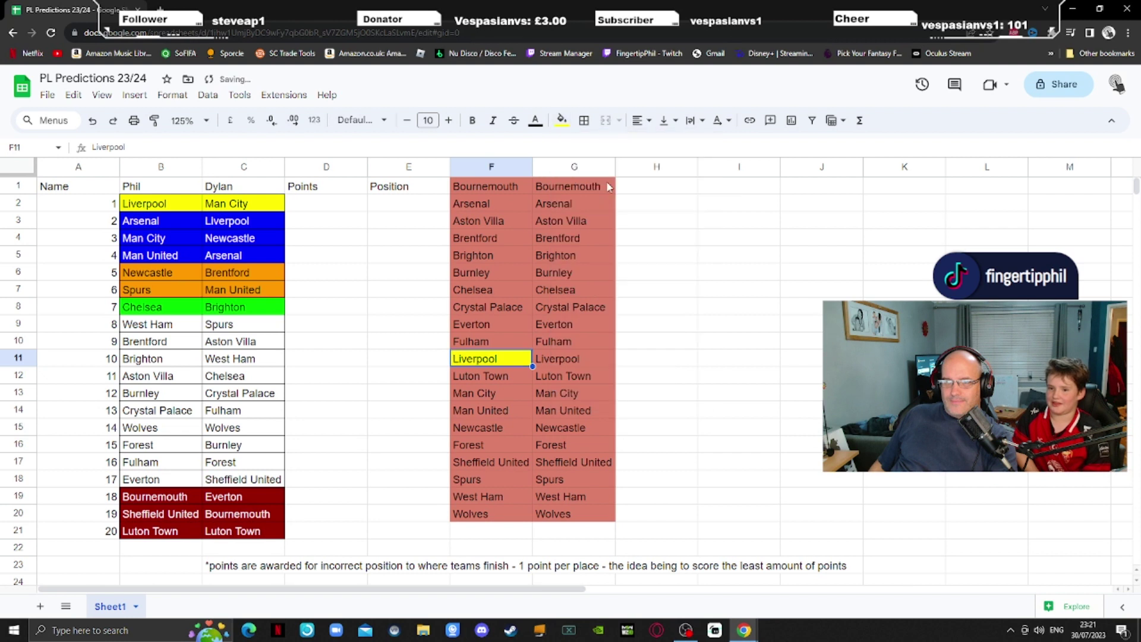
pyautogui.click(562, 376)
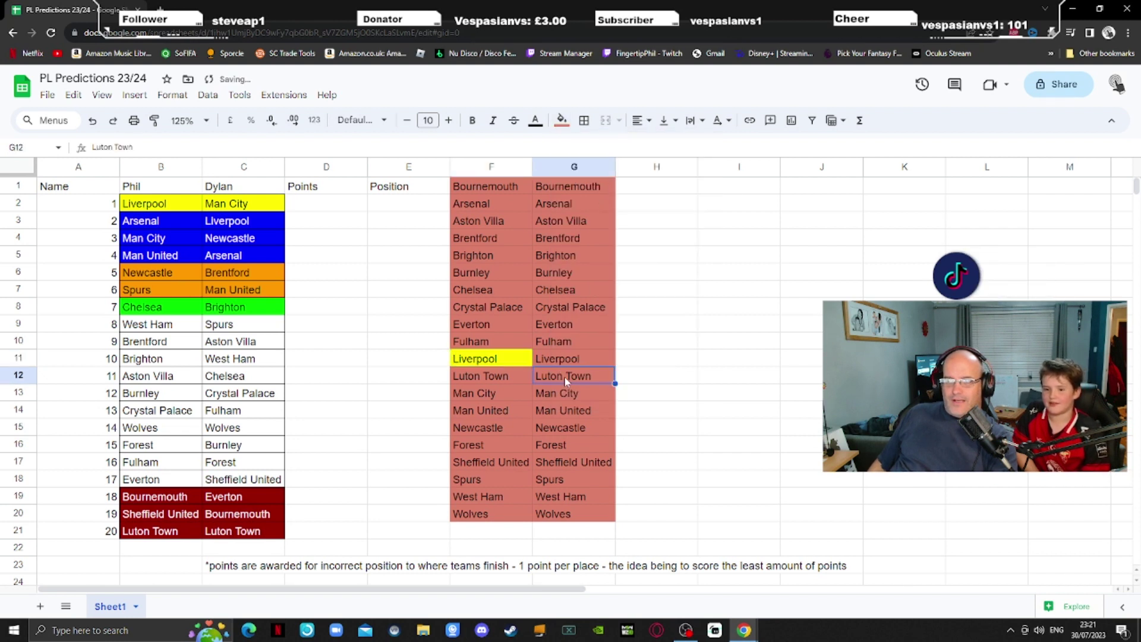
pyautogui.click(587, 394)
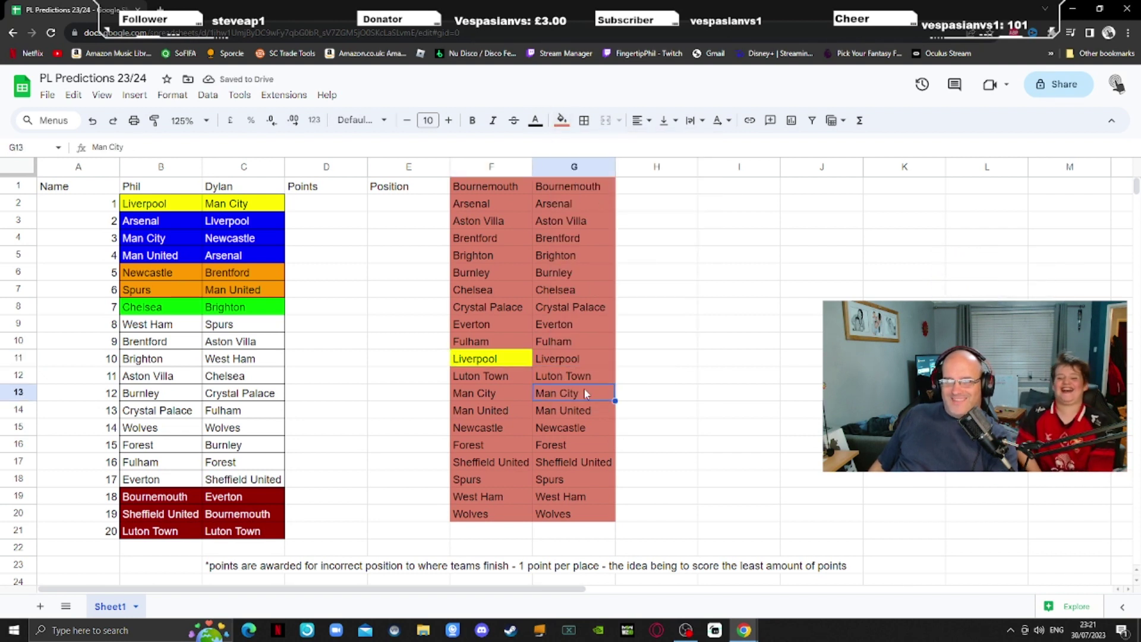
pyautogui.click(564, 122)
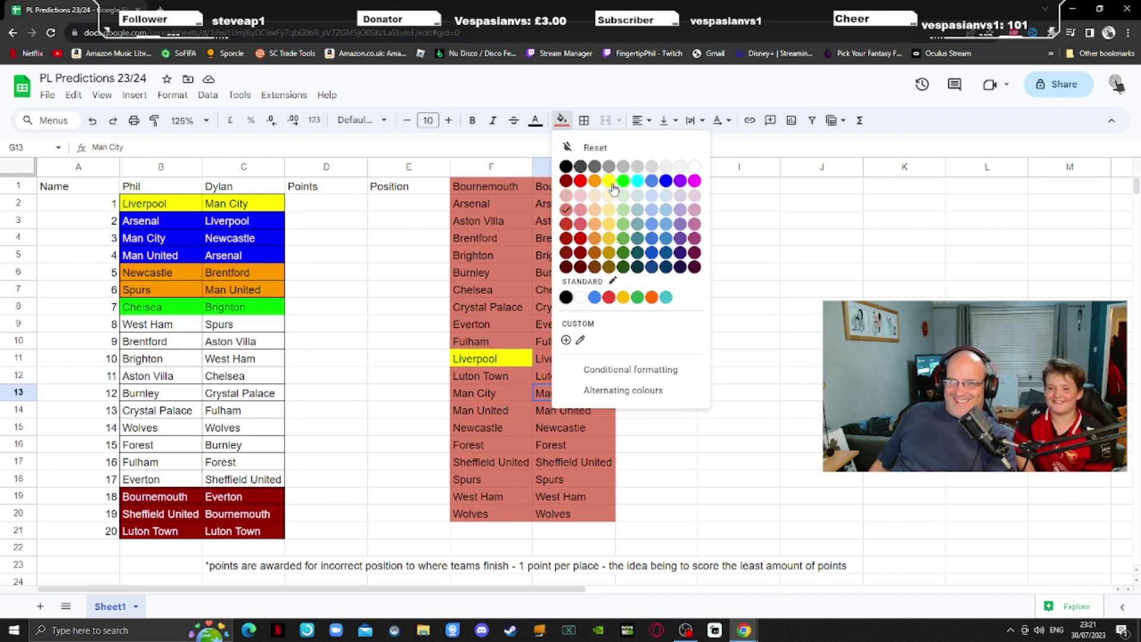
pyautogui.click(608, 182)
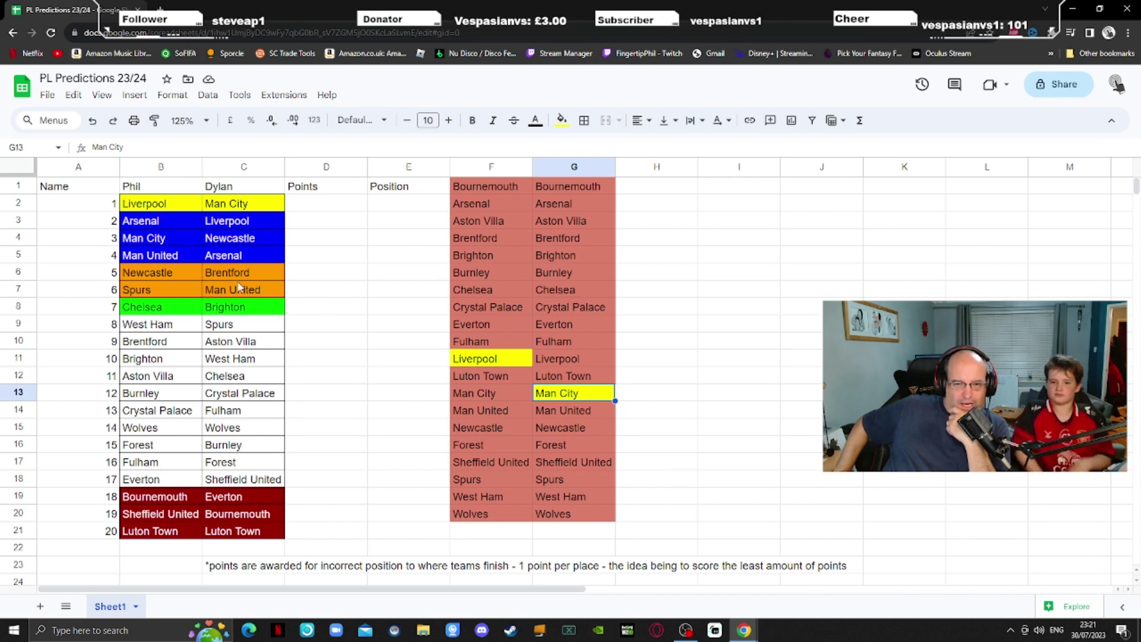
pyautogui.click(161, 428)
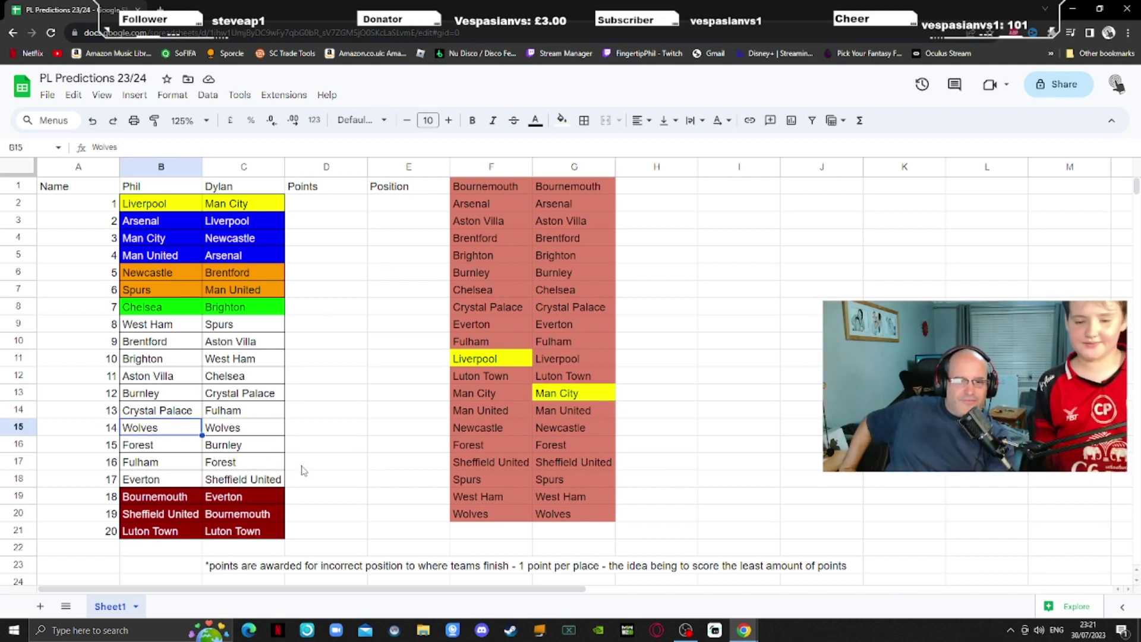
pyautogui.click(357, 463)
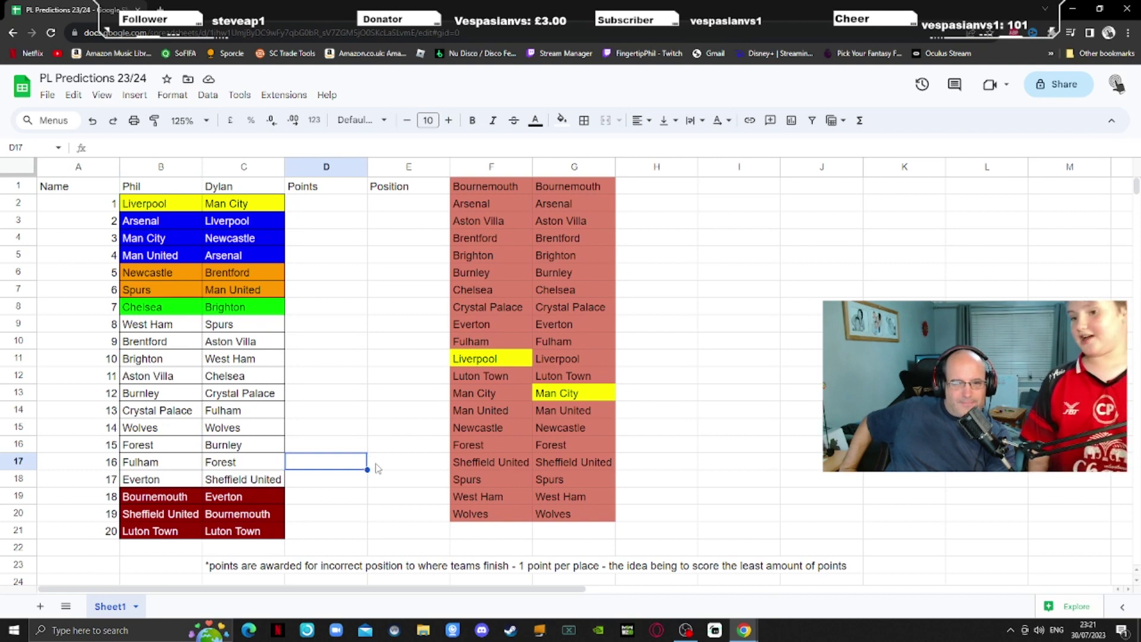